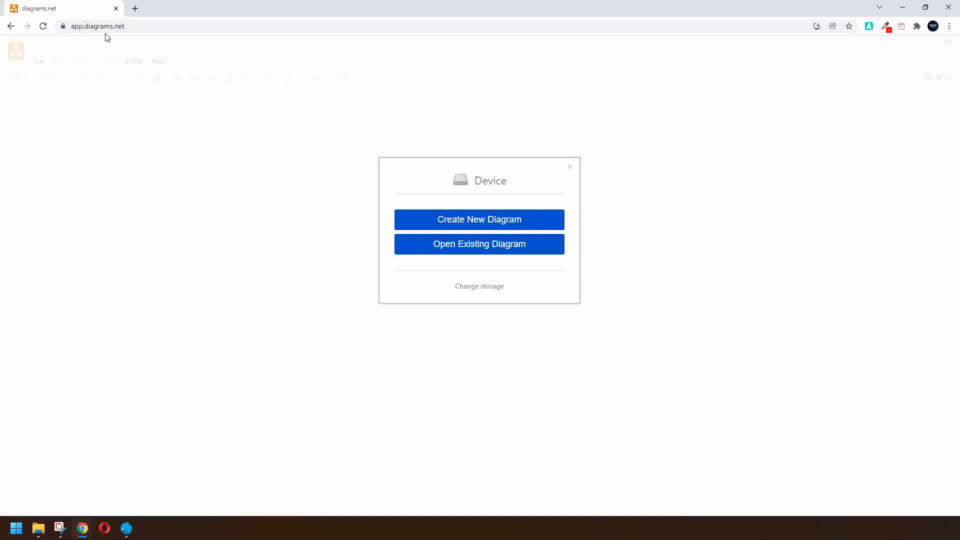
Step: Start a new diagram and browse the Layout, Wireframes, Venn, Tables and Business template categories, then return to Basic
click(481, 223)
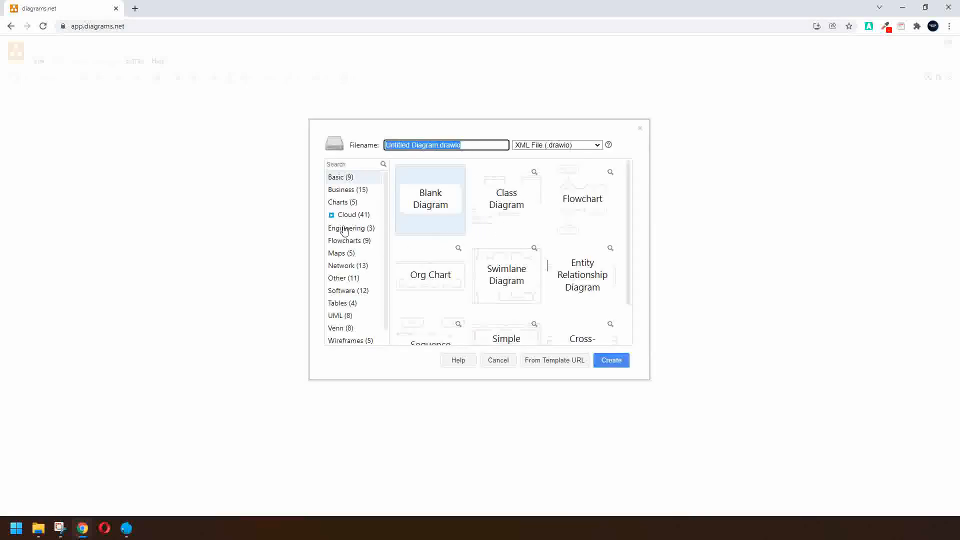
scroll(344, 230, down, 1)
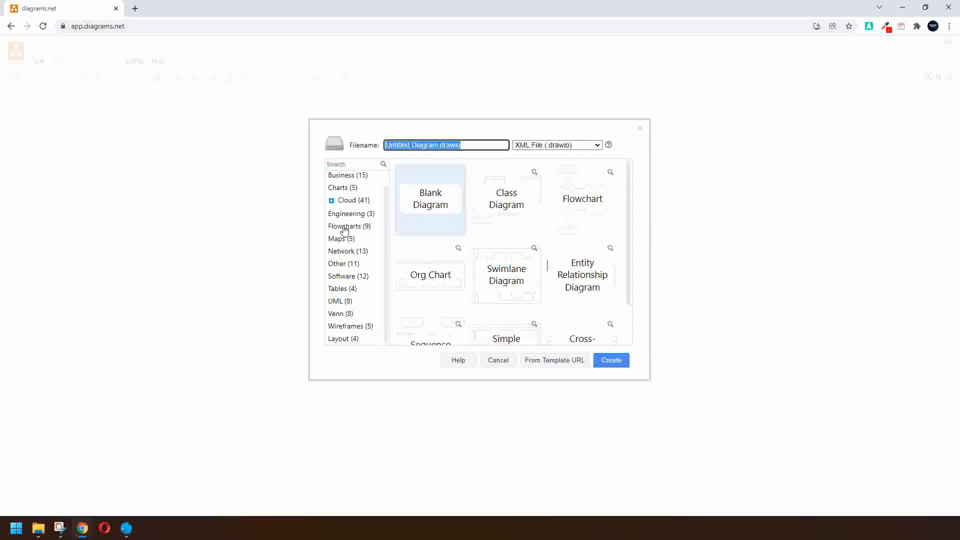
click(339, 342)
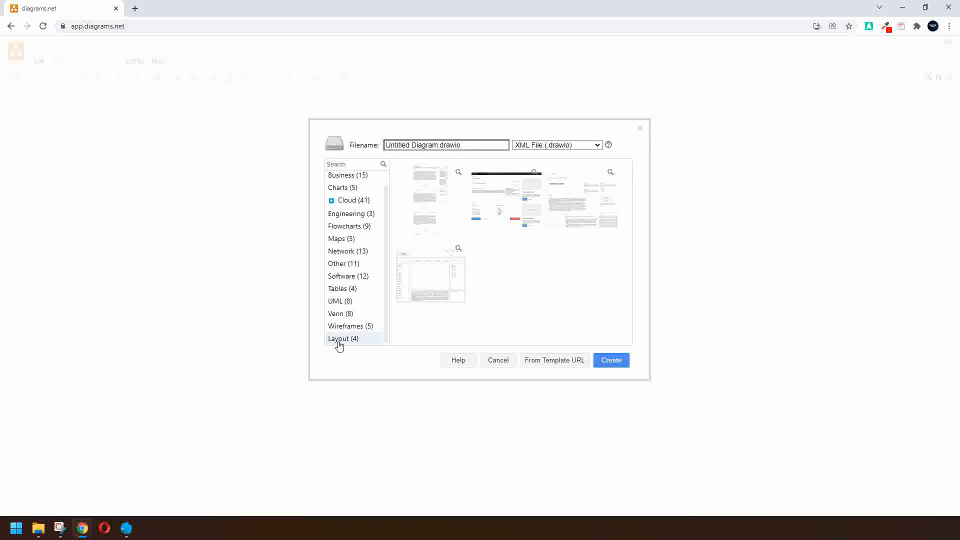
click(340, 329)
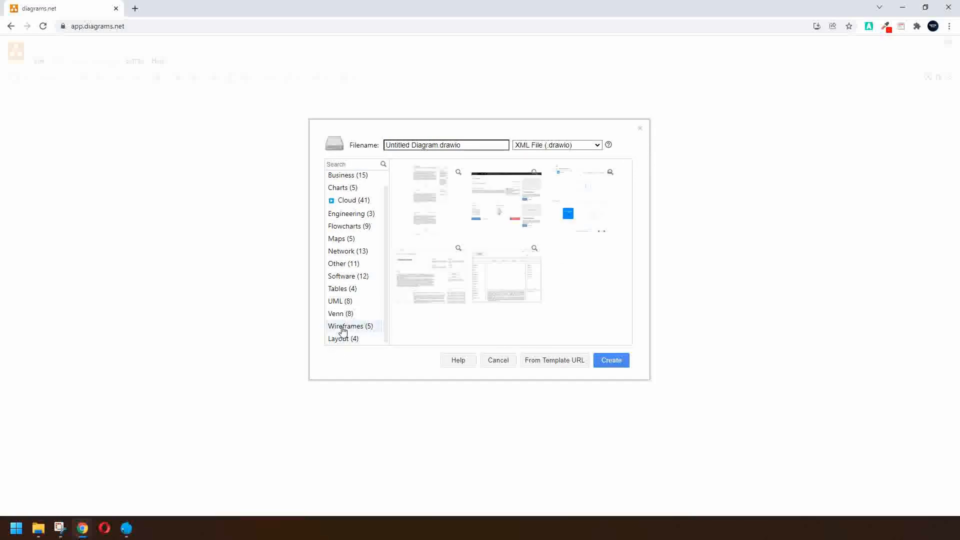
click(345, 313)
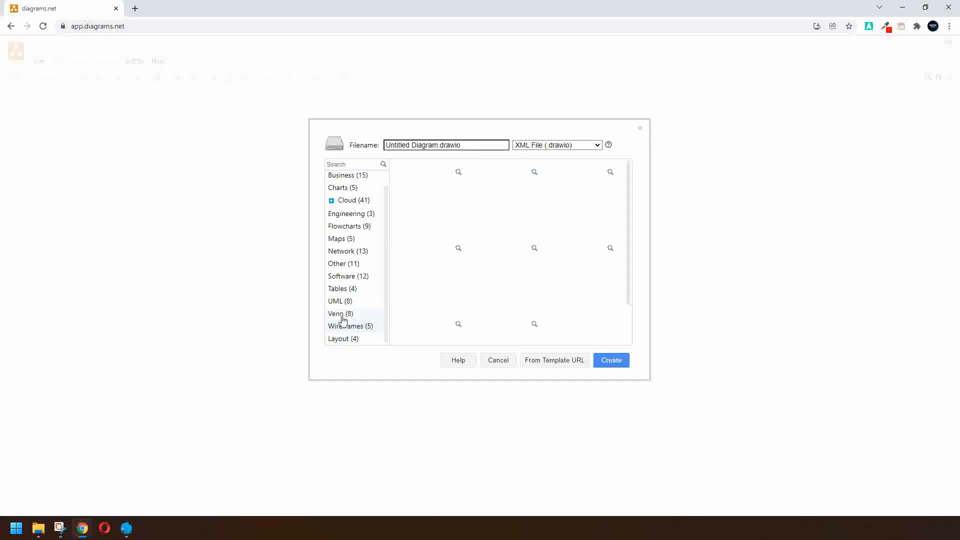
click(340, 290)
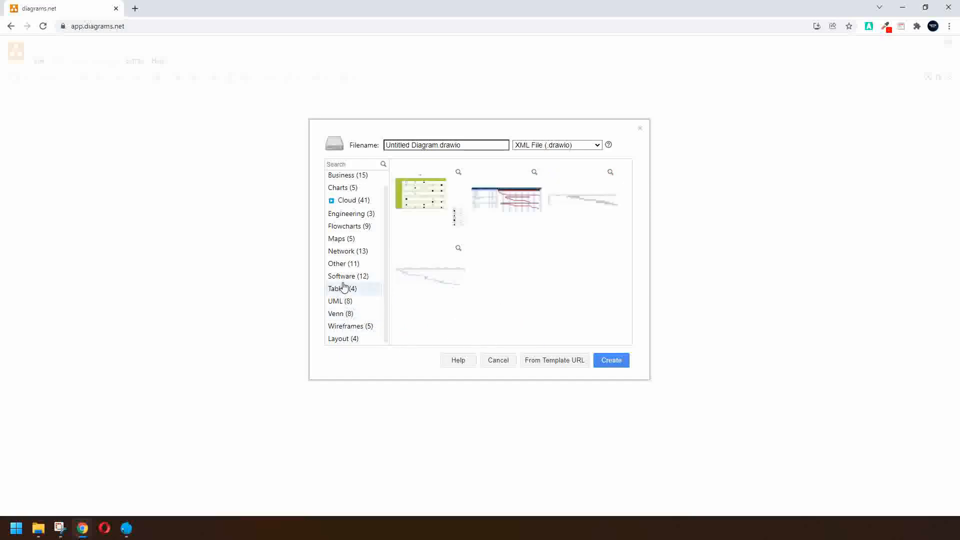
click(342, 178)
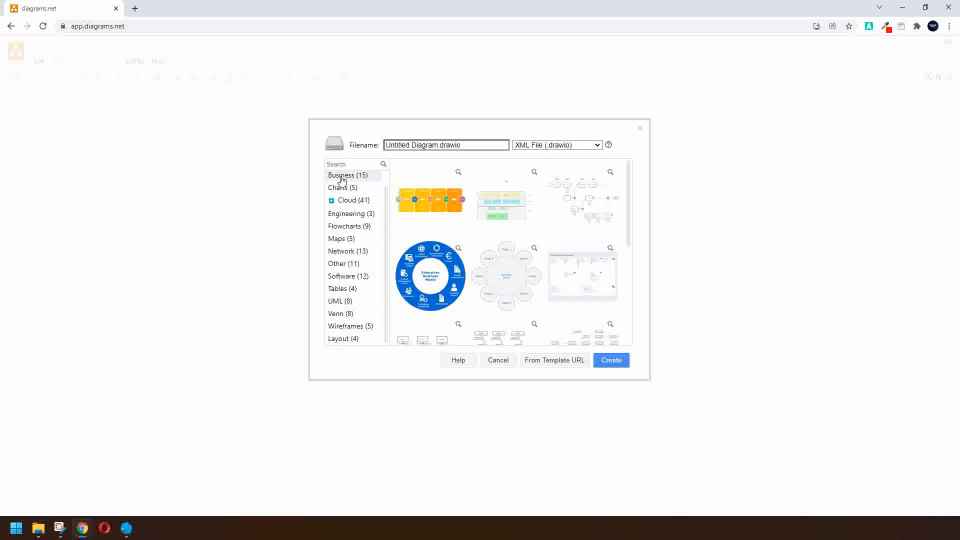
scroll(343, 202, up, 2)
click(342, 180)
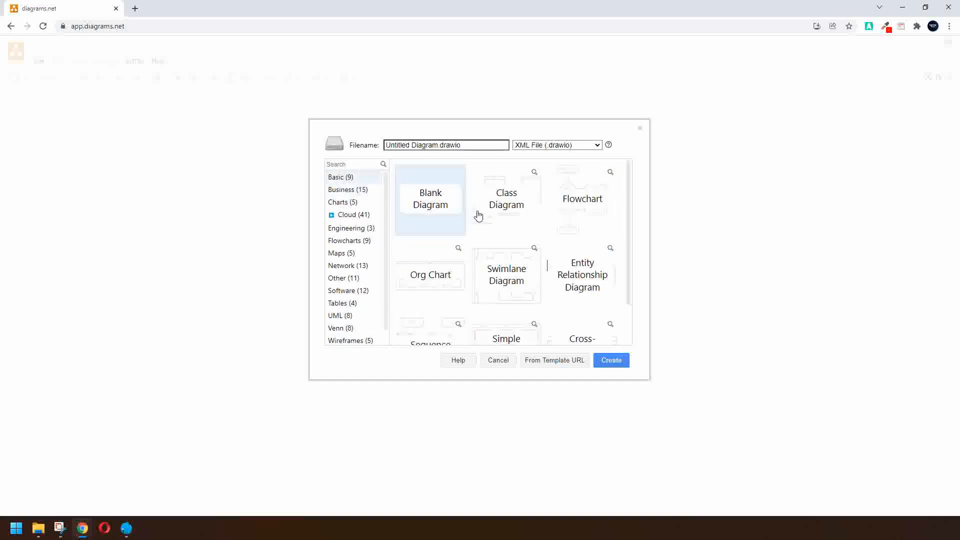
Step: Create the blank diagram, save it as Layout in the Documents > Test folder, and dismiss the desktop app offer
click(611, 361)
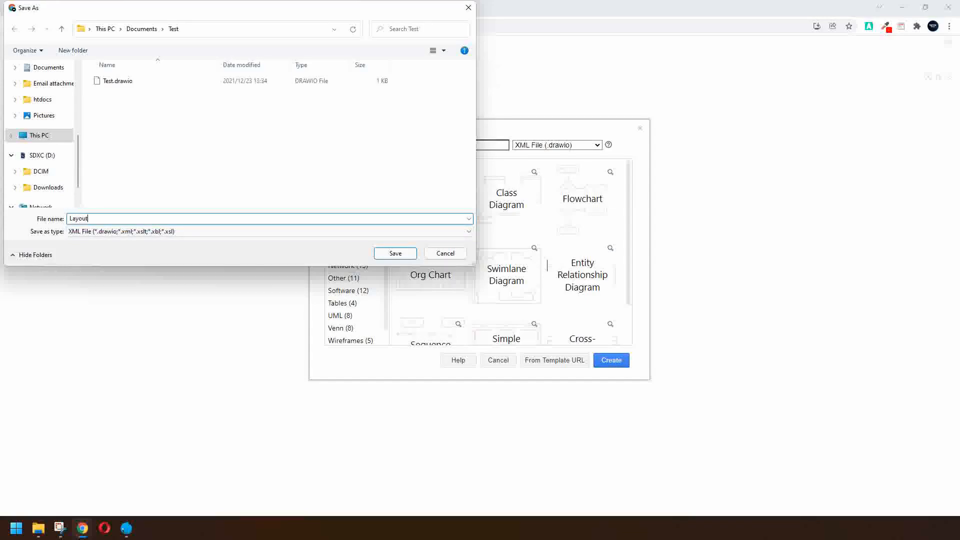
click(396, 254)
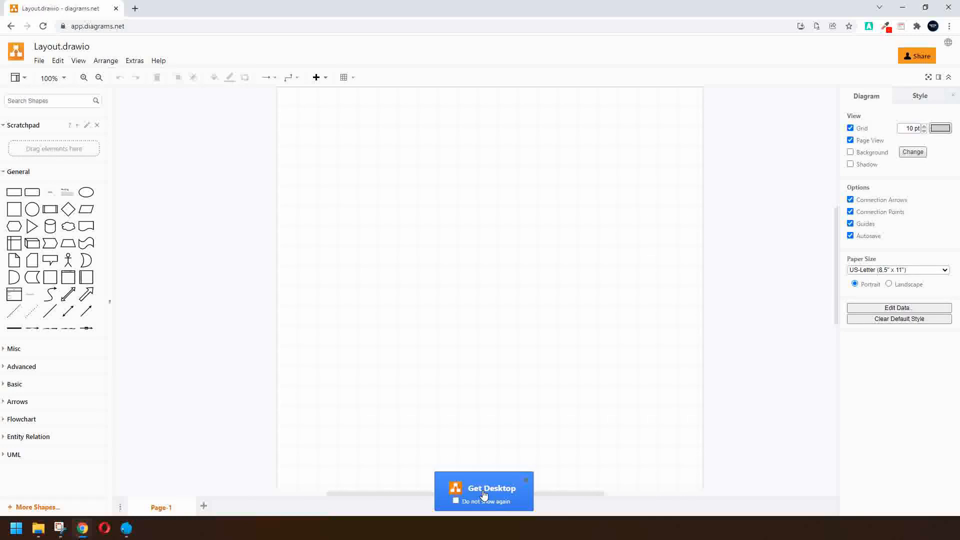
click(526, 480)
scroll(405, 310, up, 1)
scroll(405, 310, down, 1)
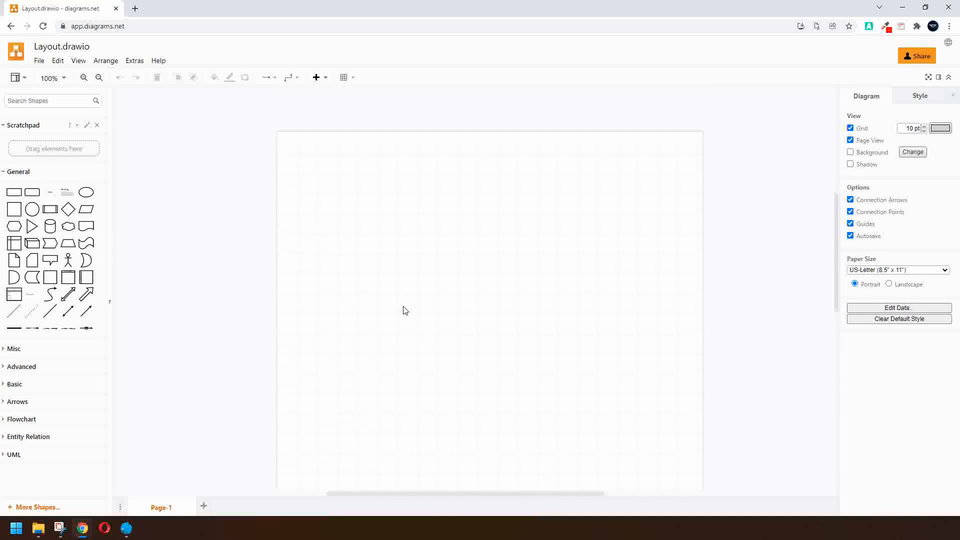
click(16, 213)
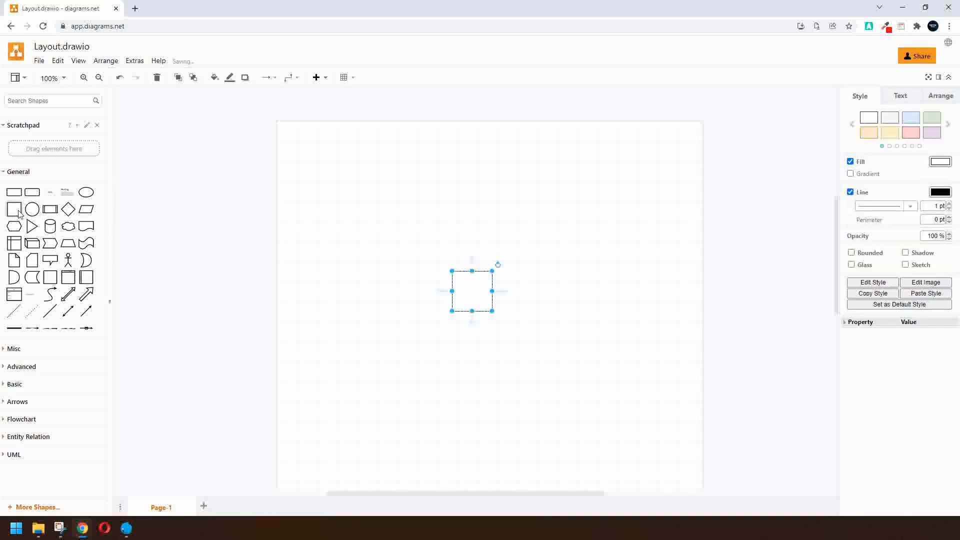
drag(455, 291, 373, 283)
drag(448, 330, 614, 239)
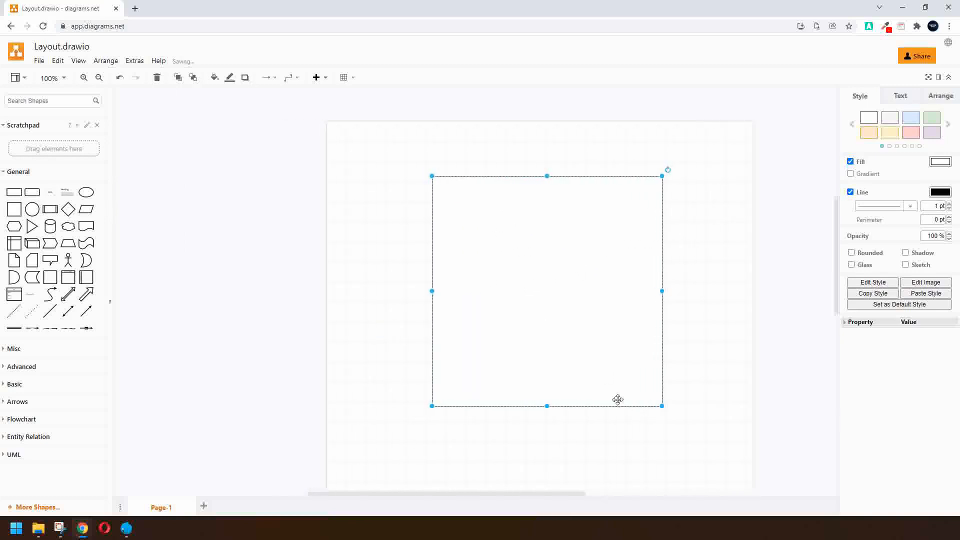
key(Delete)
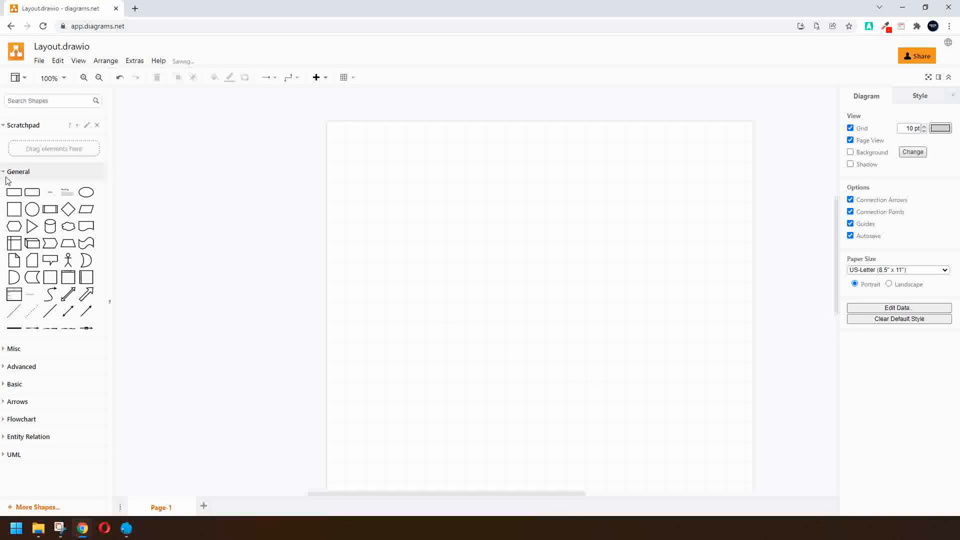
Step: Place a rectangle near the page's upper edge and stretch it into a horizontal bar spanning most of the page width
click(13, 192)
drag(472, 297, 737, 165)
drag(375, 156, 330, 163)
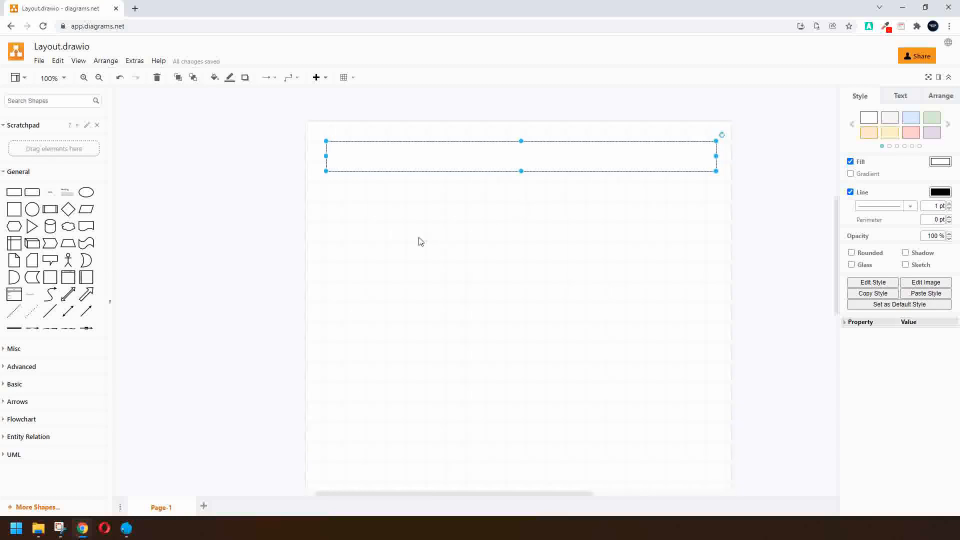
drag(704, 157, 685, 164)
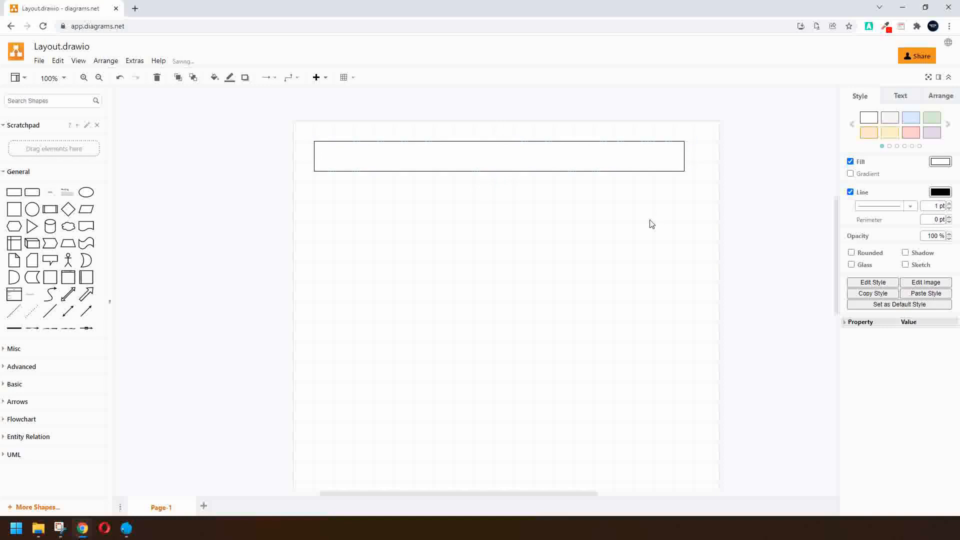
click(651, 224)
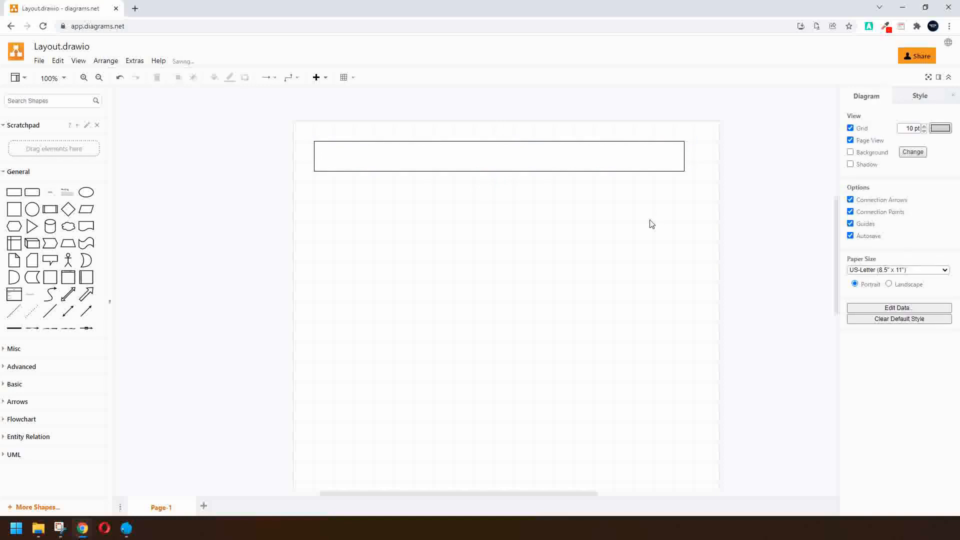
Step: Set the paper size to 16:9 (1600 x 900) with landscape orientation
click(922, 275)
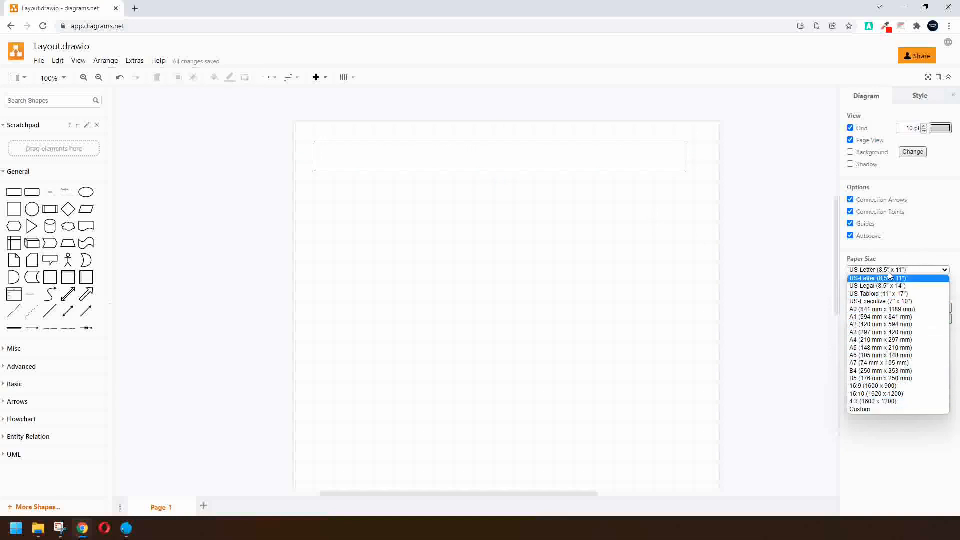
click(872, 387)
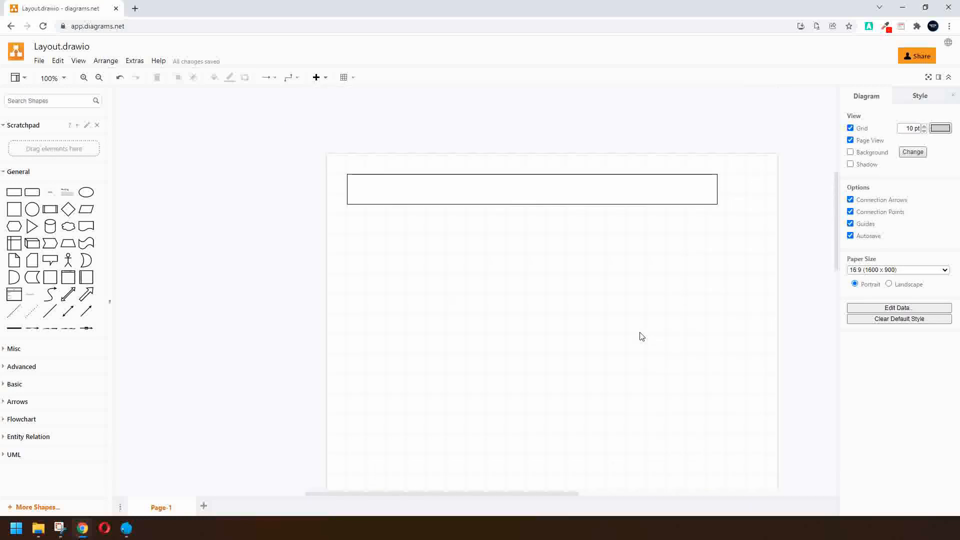
click(890, 285)
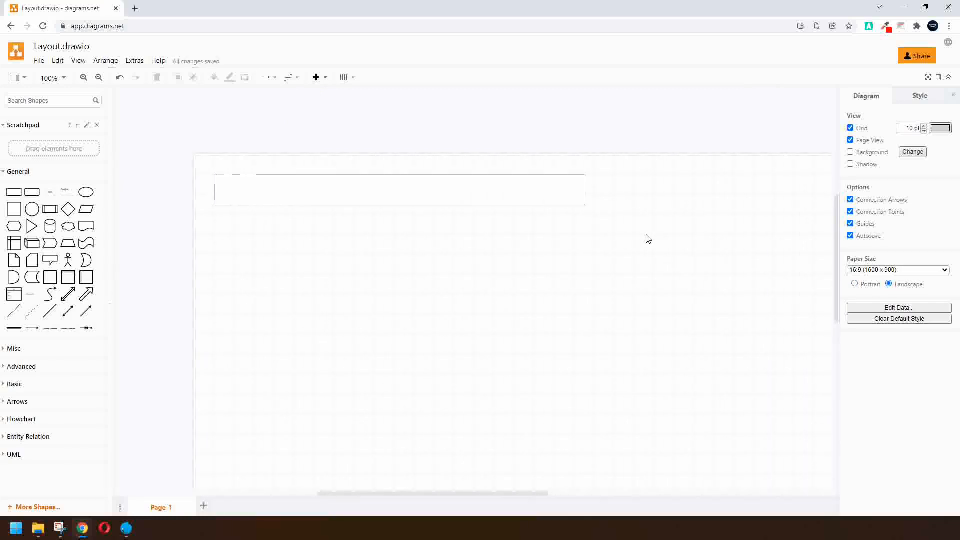
Step: Widen the bar to nearly the full width of the landscape page and make it taller
click(64, 79)
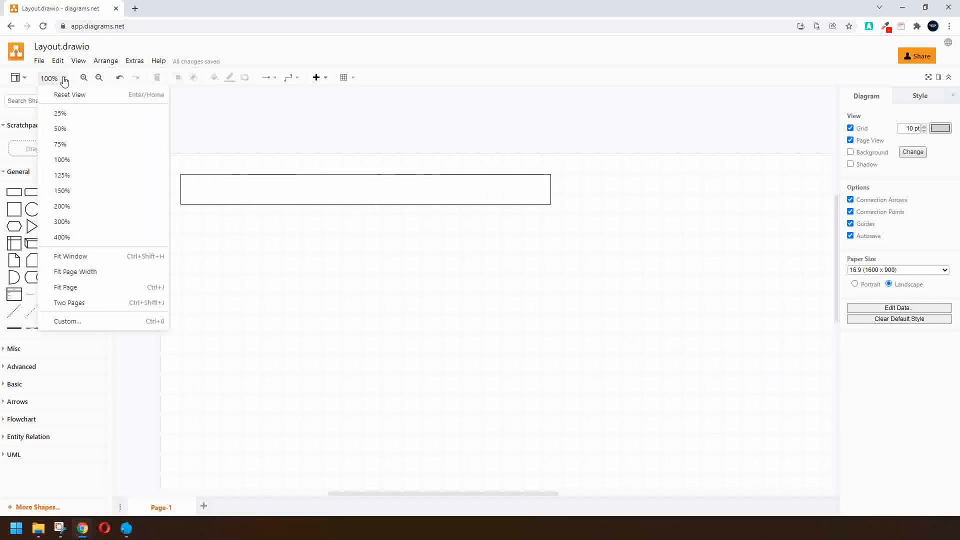
click(80, 150)
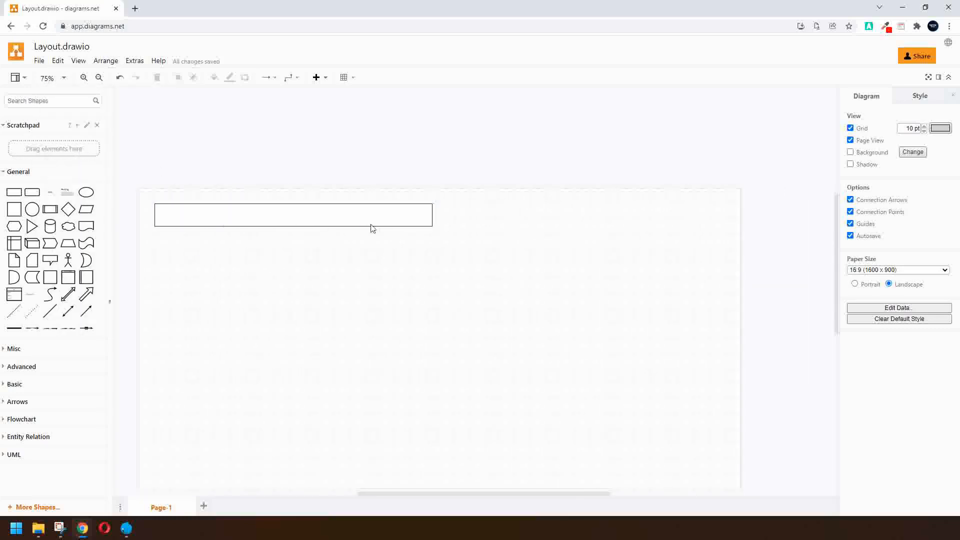
drag(360, 212, 365, 212)
drag(433, 215, 725, 215)
drag(440, 225, 441, 265)
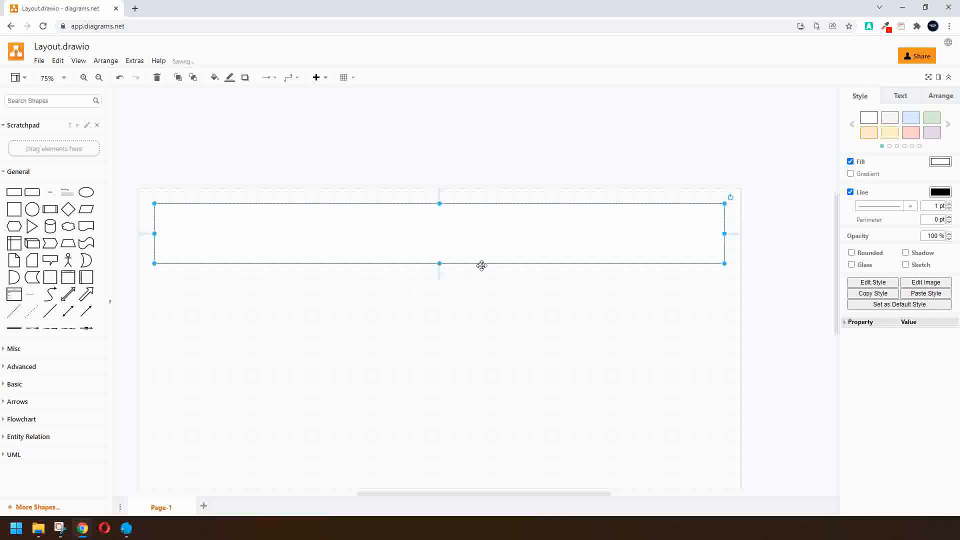
click(484, 280)
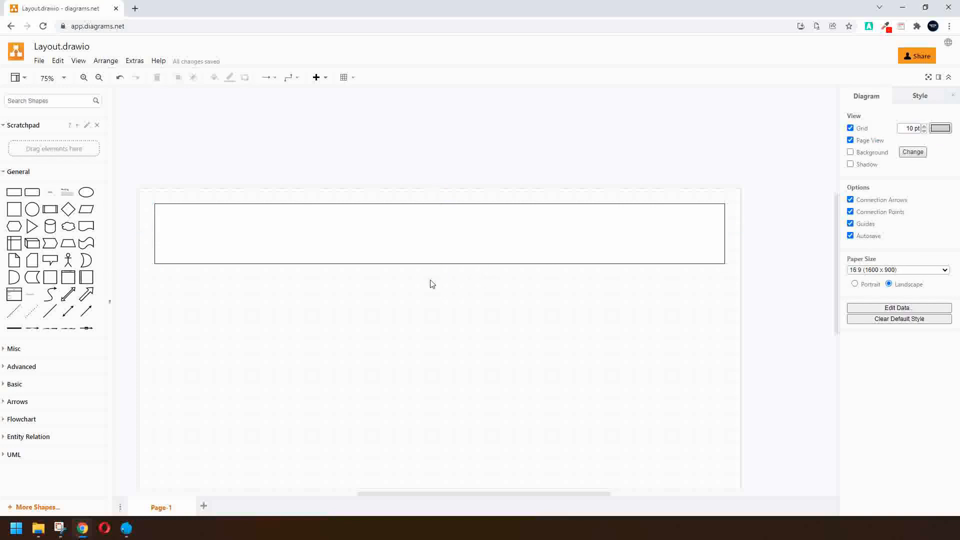
Step: Add a square directly below the bar, aligned with its left end, and enlarge it to about a fifth of the bar's width
scroll(347, 280, right, 1)
scroll(331, 291, left, 3)
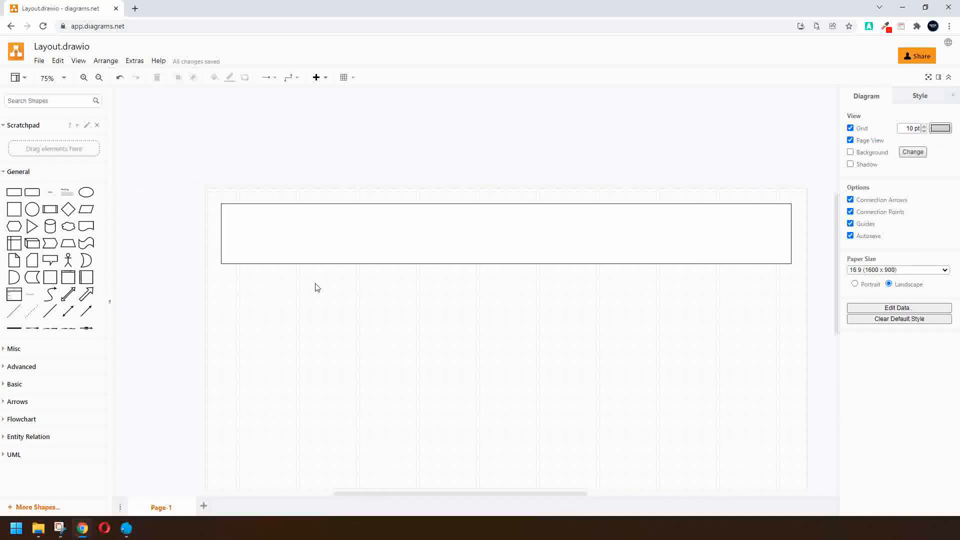
click(14, 210)
drag(470, 286, 373, 409)
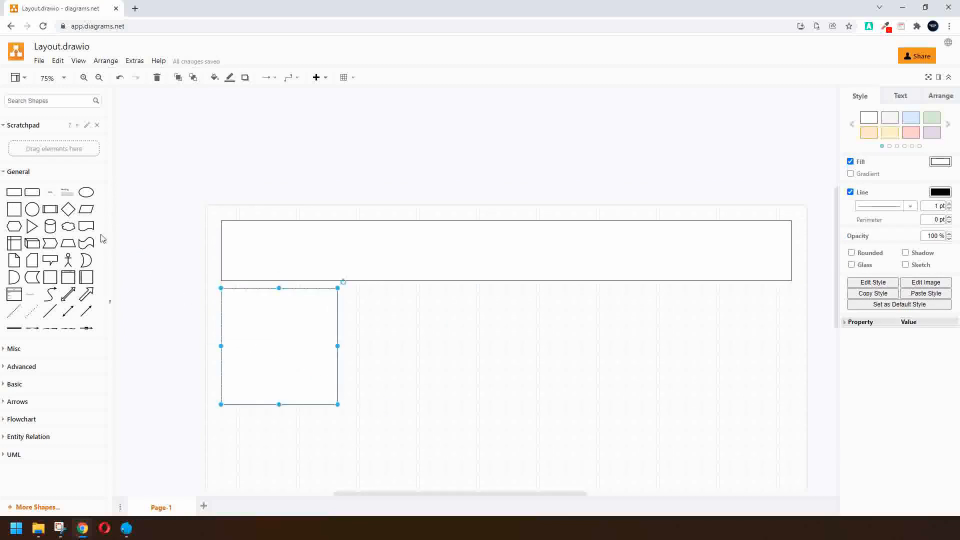
Step: Add a wide rectangle beside the square, stretching it almost to the bar's right end and making it slightly taller than the bar
click(15, 194)
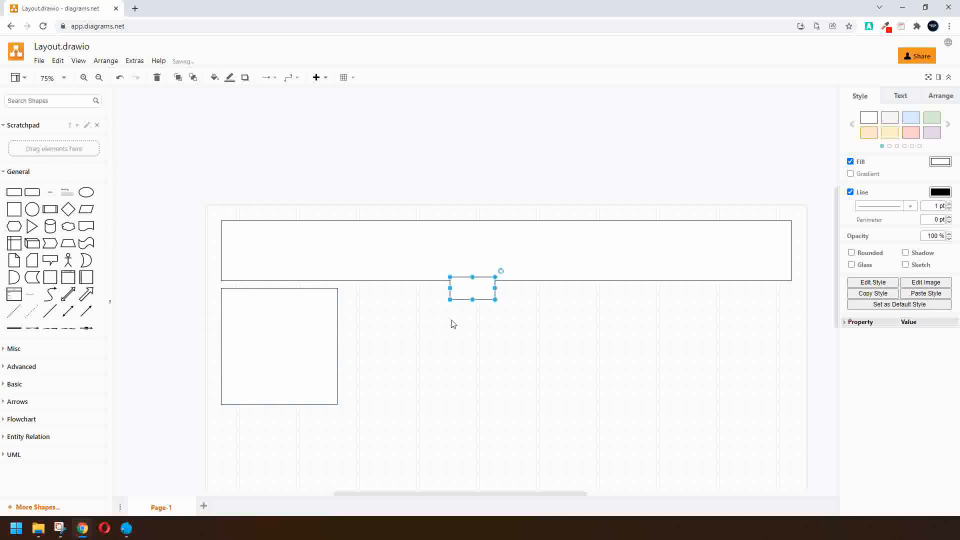
drag(467, 291, 750, 320)
drag(537, 311, 537, 356)
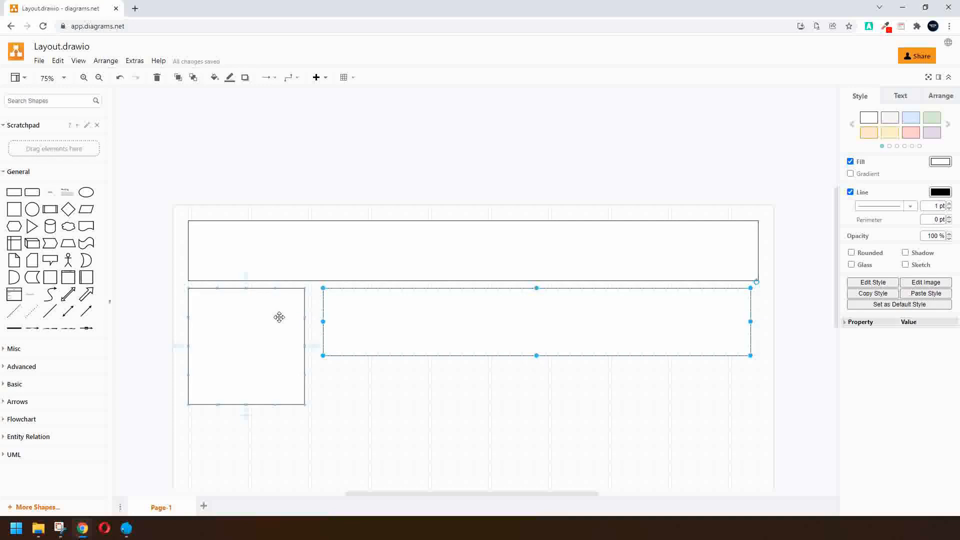
Step: Label the wide bar at the top of the page "Header"
double_click(465, 252)
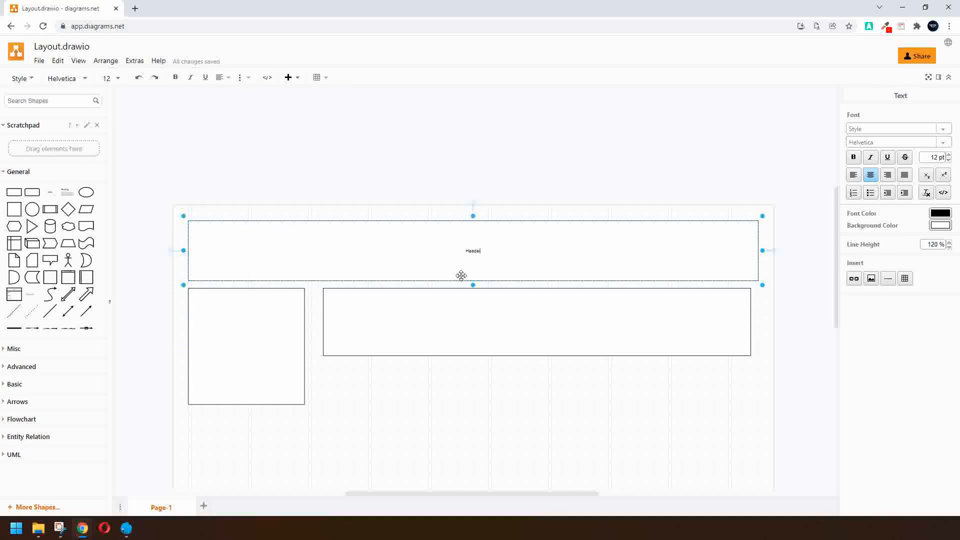
click(448, 258)
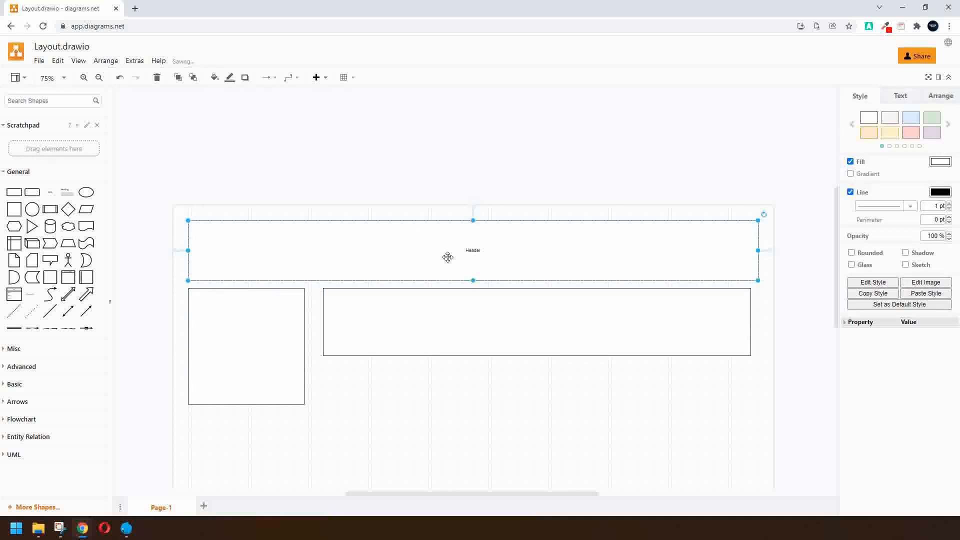
Step: Move the square and the wide rectangle lower to leave a gap below the Header bar, keeping their upper edges level
scroll(447, 256, left, 1)
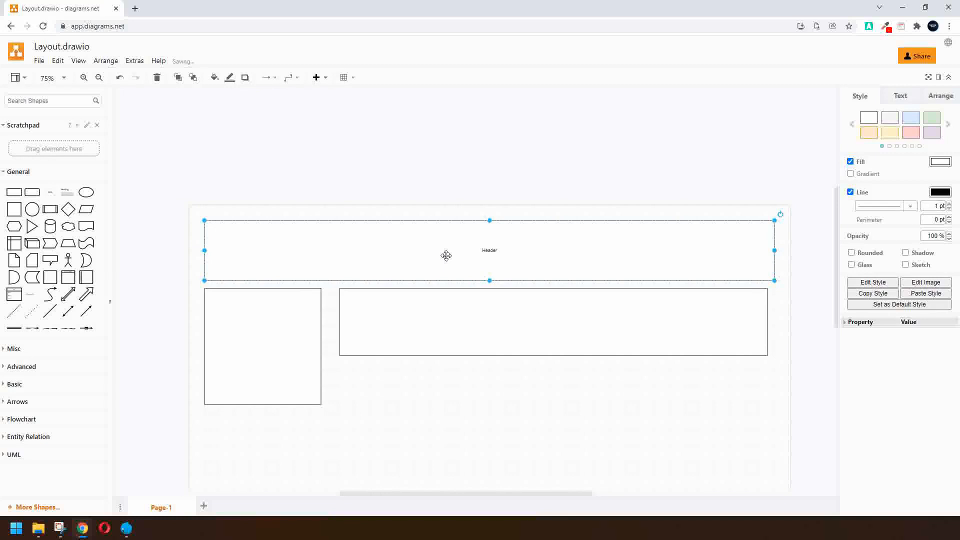
drag(246, 340, 249, 375)
drag(484, 353, 506, 371)
drag(195, 374, 208, 391)
drag(375, 367, 379, 370)
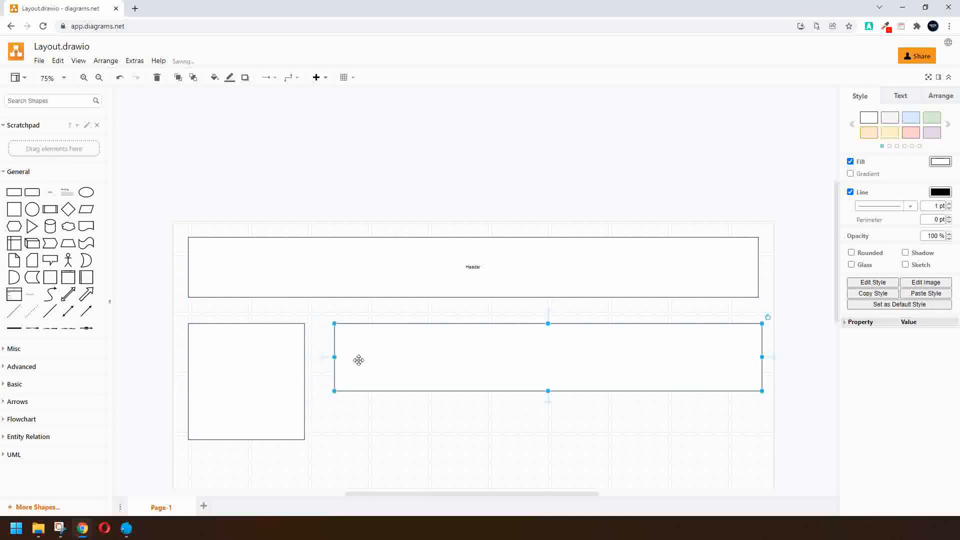
Step: Duplicate the Header bar
right_click(372, 279)
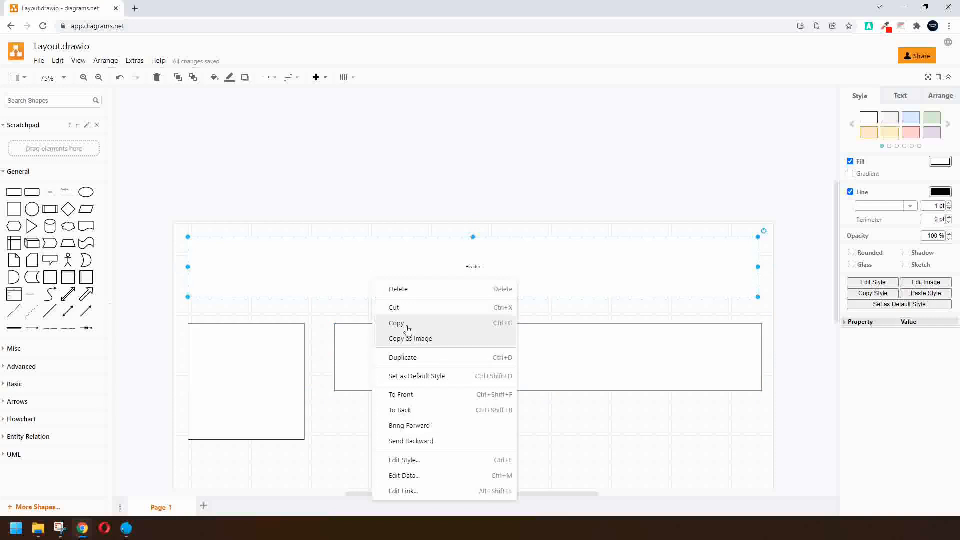
click(433, 324)
right_click(371, 281)
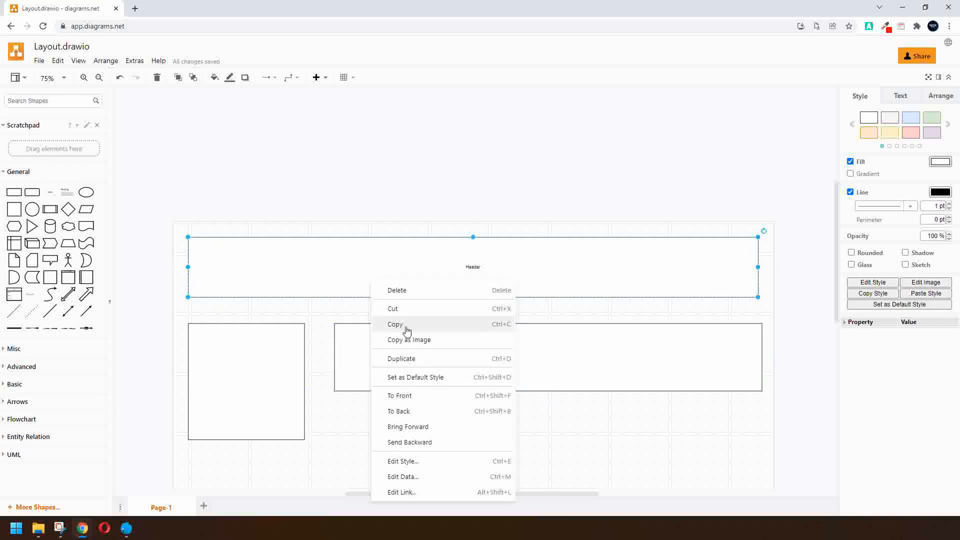
click(400, 359)
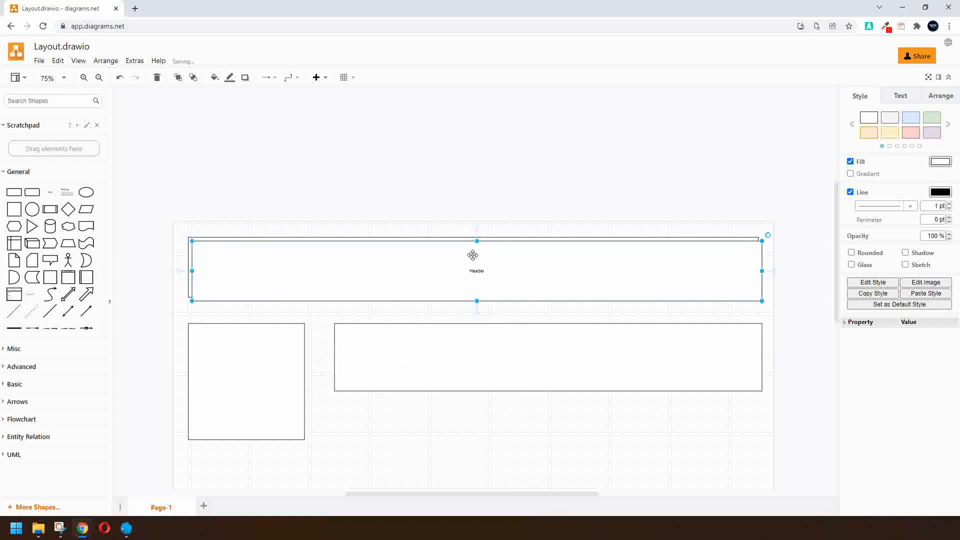
Step: Turn the duplicated bar into a thin full-width strip directly beneath the Header and label it "Navigation"
drag(477, 244, 504, 302)
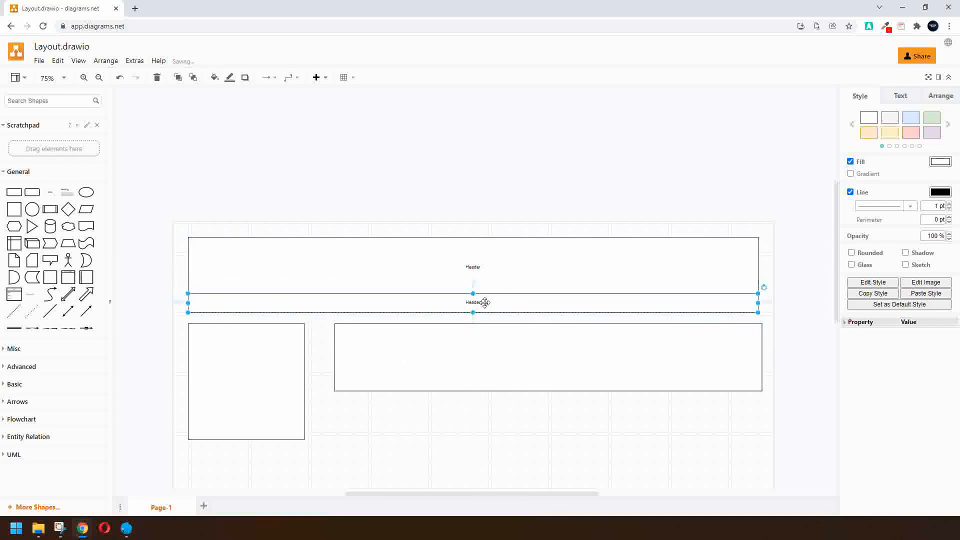
double_click(472, 303)
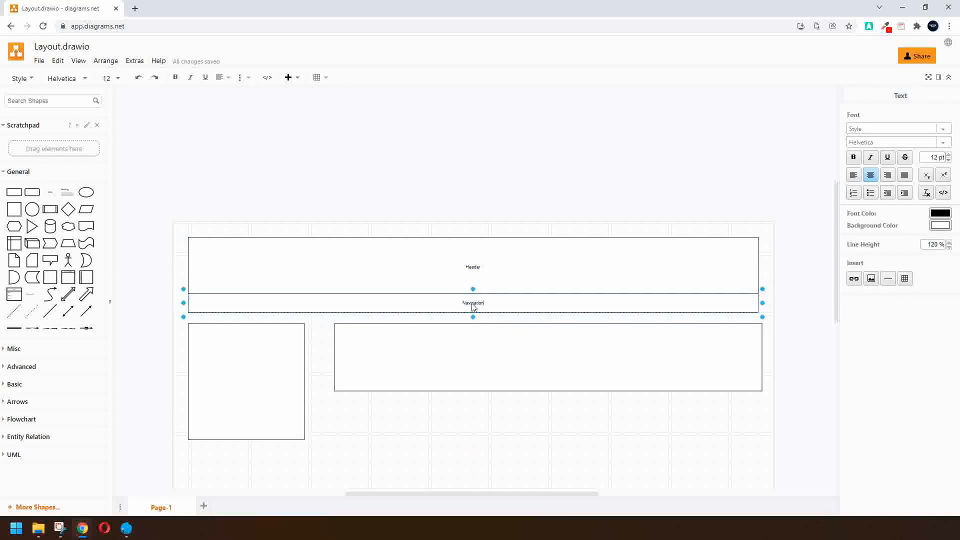
Step: Label the square "Featured Post" and the wide rectangle beside it "By Line"
scroll(452, 406, up, 1)
scroll(452, 409, down, 5)
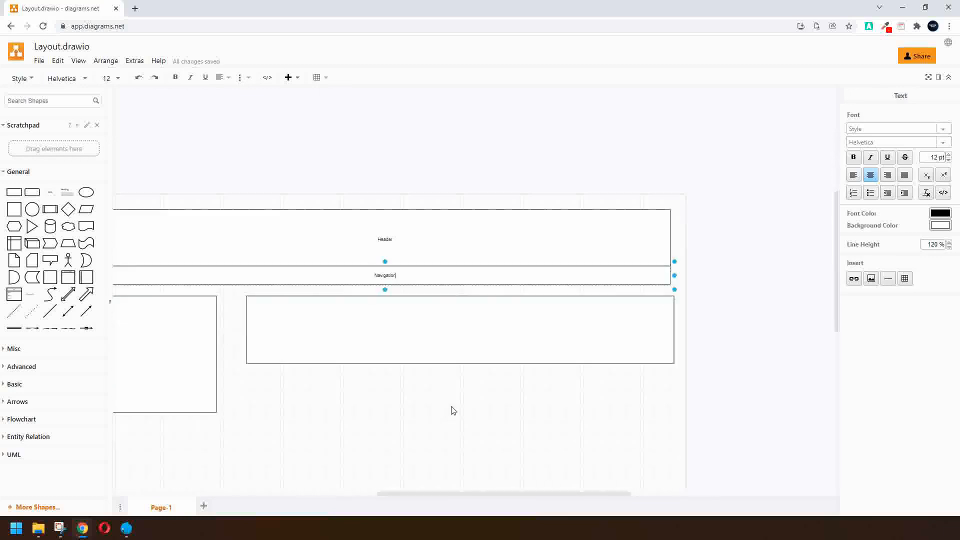
scroll(446, 375, left, 4)
scroll(447, 375, right, 3)
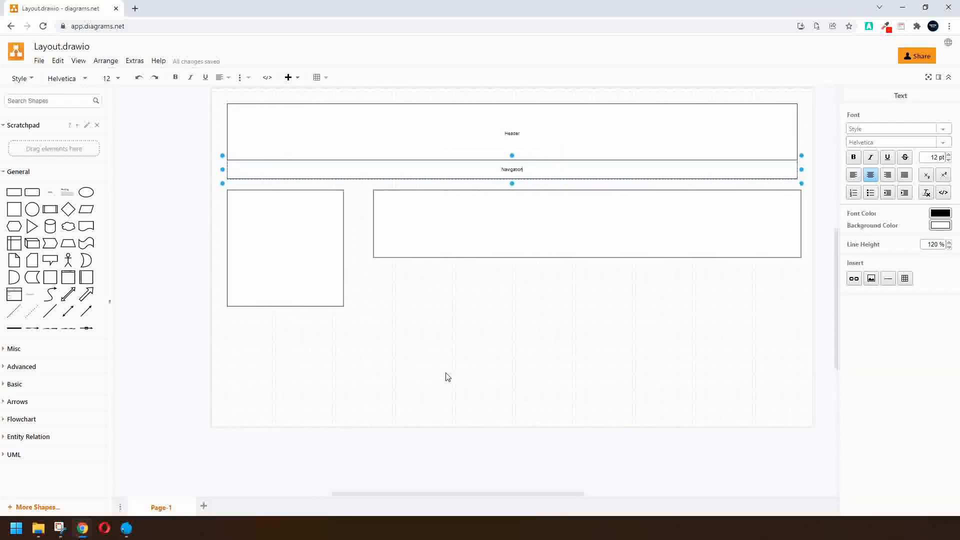
click(255, 246)
double_click(250, 244)
text(Featured Post)
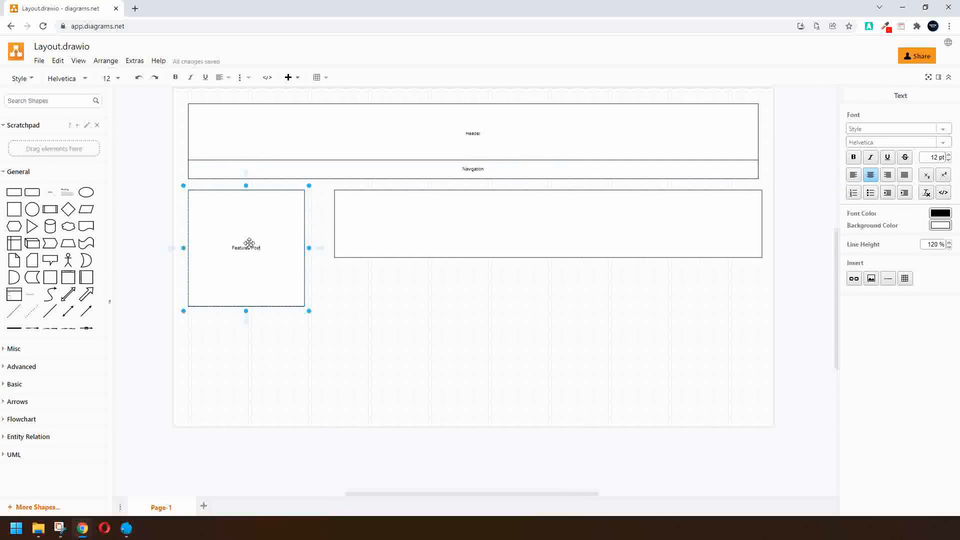
double_click(533, 224)
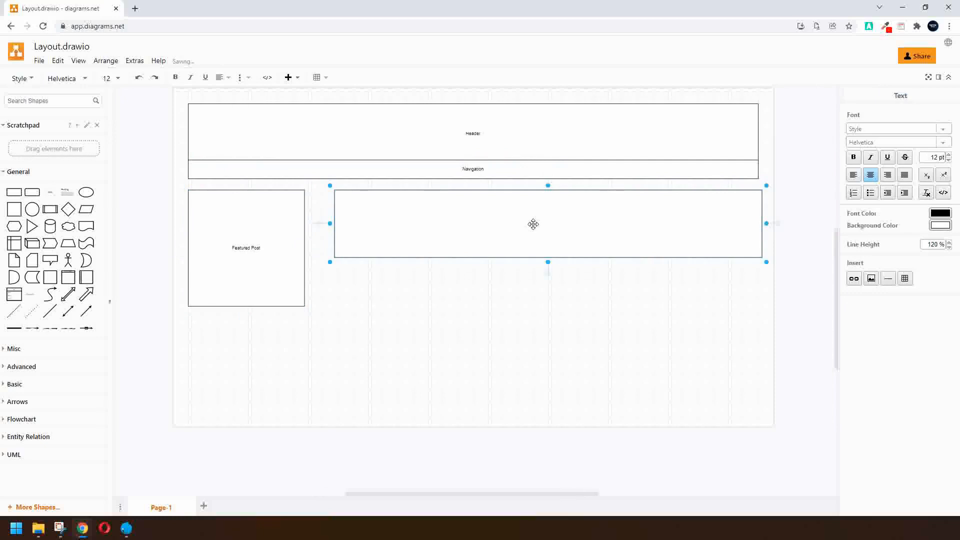
text(By Line)
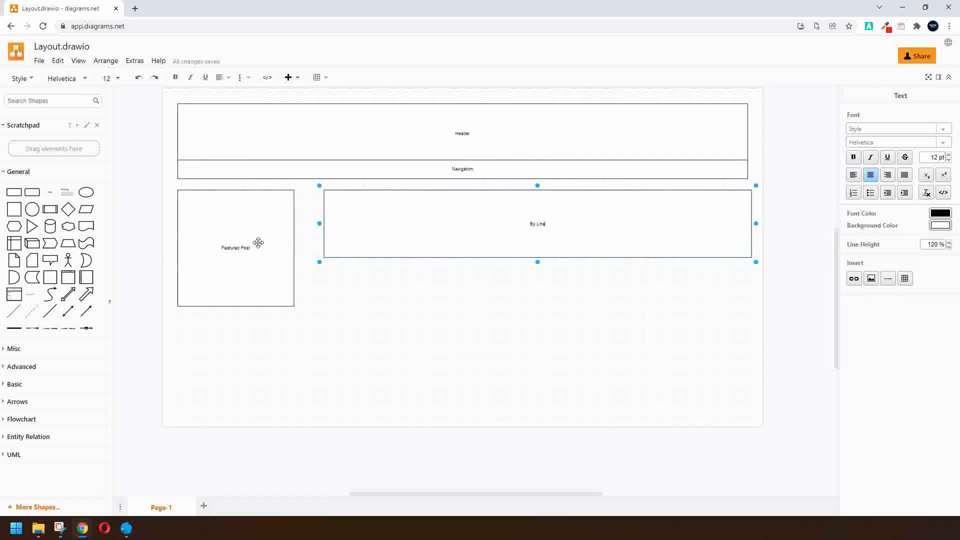
Step: Move the Featured Post and By Line boxes lower to leave a large gap beneath Navigation, keeping their upper edges level
drag(247, 247, 277, 385)
drag(488, 236, 487, 388)
click(18, 208)
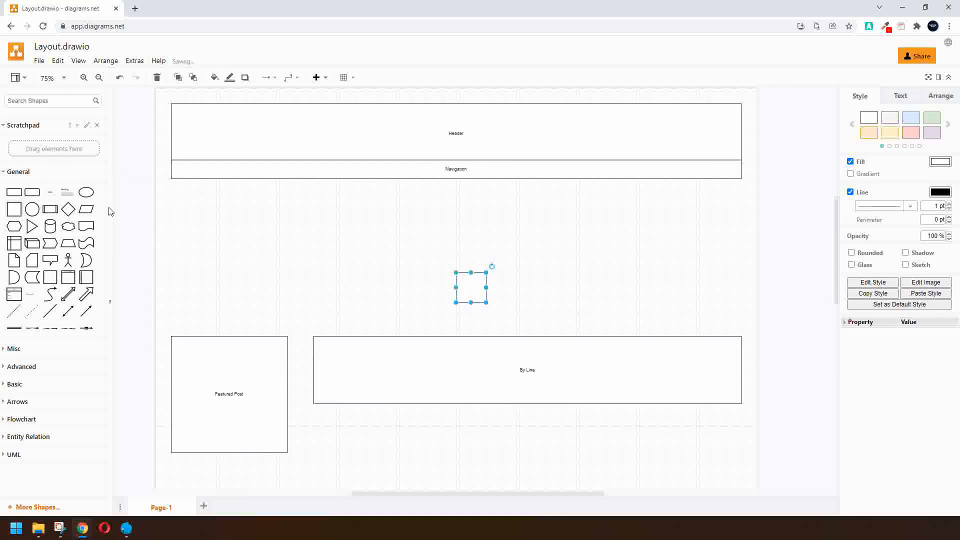
key(Delete)
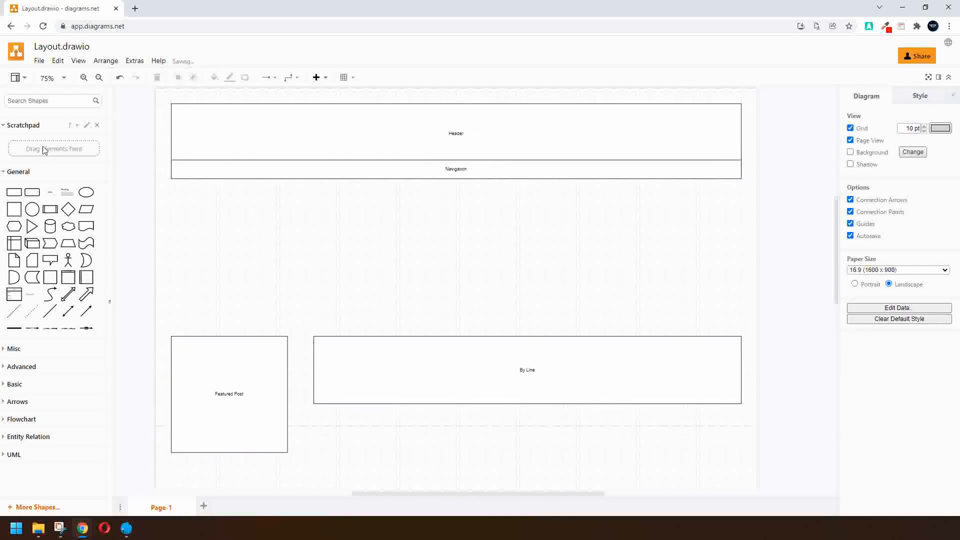
click(16, 208)
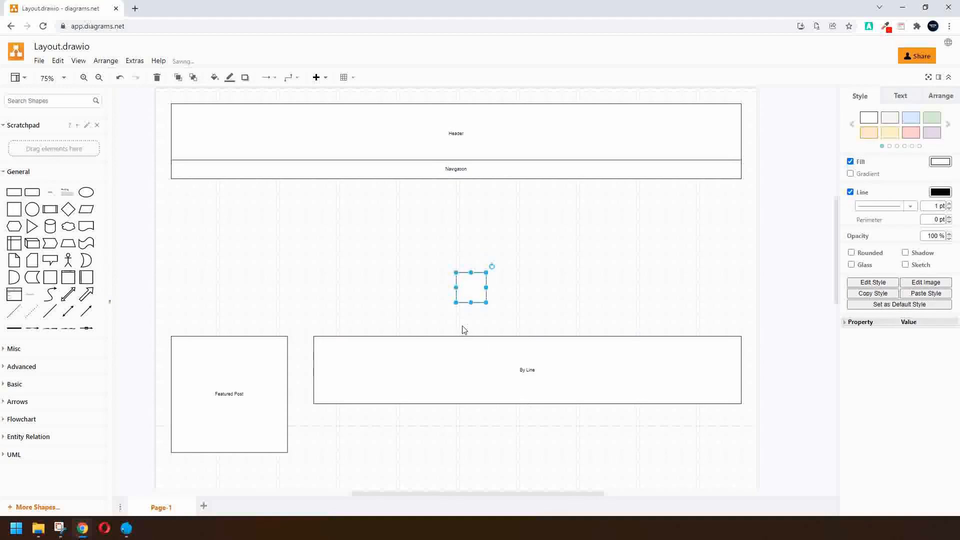
key(Delete)
Step: Add a full-width rectangle filling the gap between Navigation and the two lower boxes, and label it "Hero Image"
click(14, 192)
drag(479, 294, 740, 333)
click(215, 203)
double_click(470, 227)
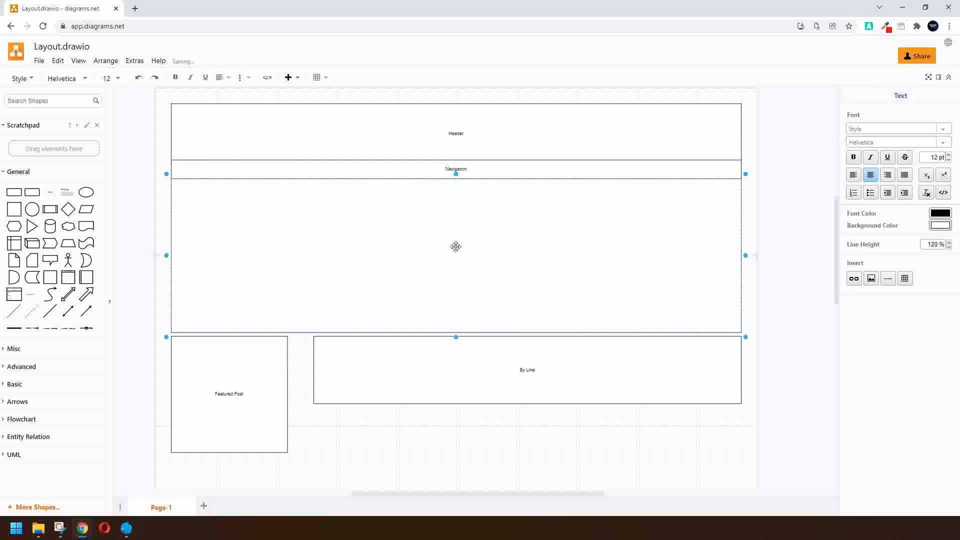
text(Hero Image)
Step: Shift Hero Image, Featured Post and By Line slightly lower so narrow gaps separate them from the shapes above
click(449, 400)
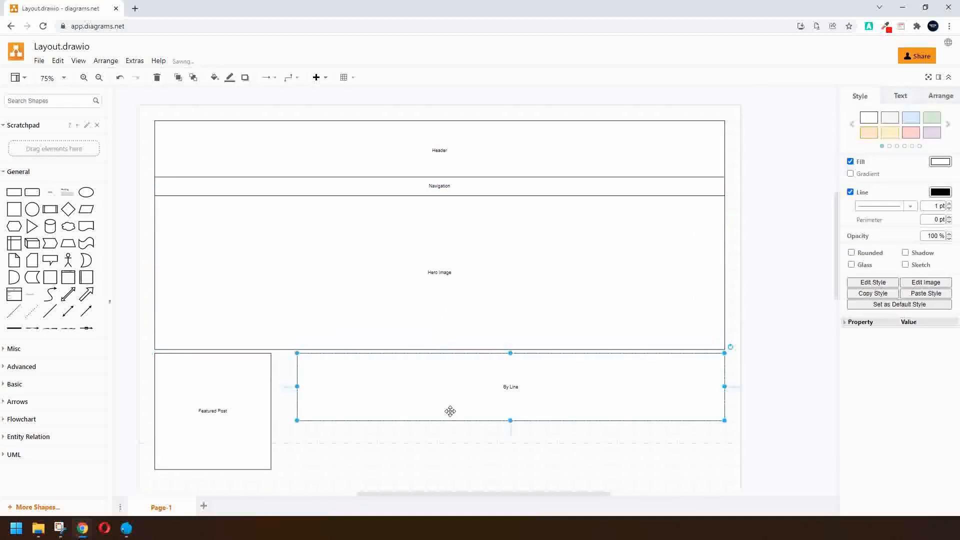
click(451, 243)
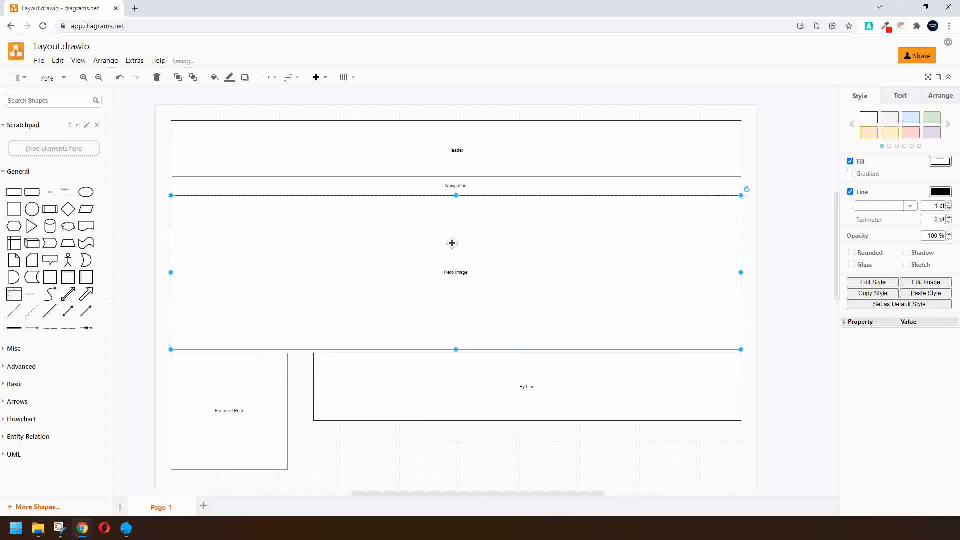
drag(453, 244, 455, 248)
drag(224, 420, 225, 428)
mouse_move(420, 403)
mouse_down()
mouse_move(424, 418)
mouse_move(409, 407)
mouse_up()
scroll(410, 410, down, 2)
scroll(410, 411, left, 1)
scroll(415, 387, right, 1)
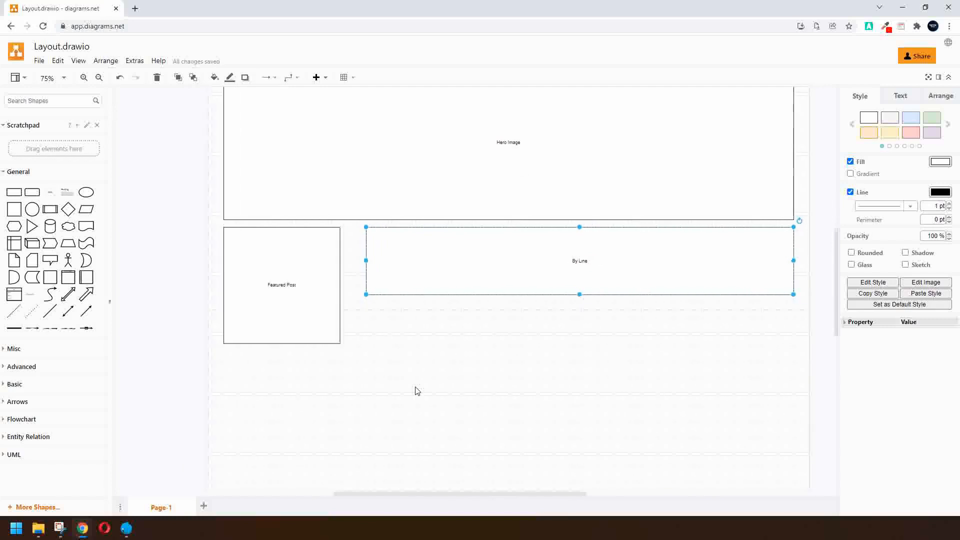
Step: Try to share the diagram and dismiss the notice
click(914, 58)
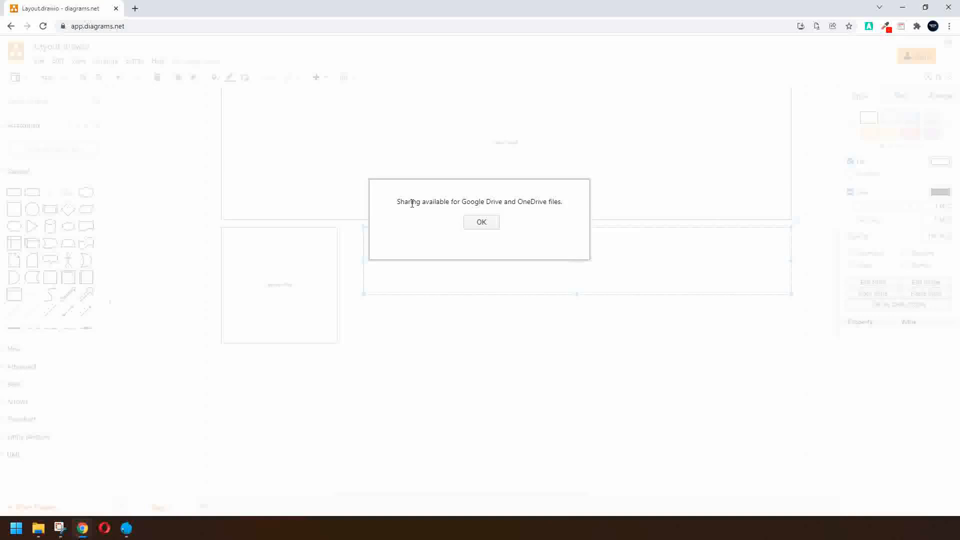
click(482, 223)
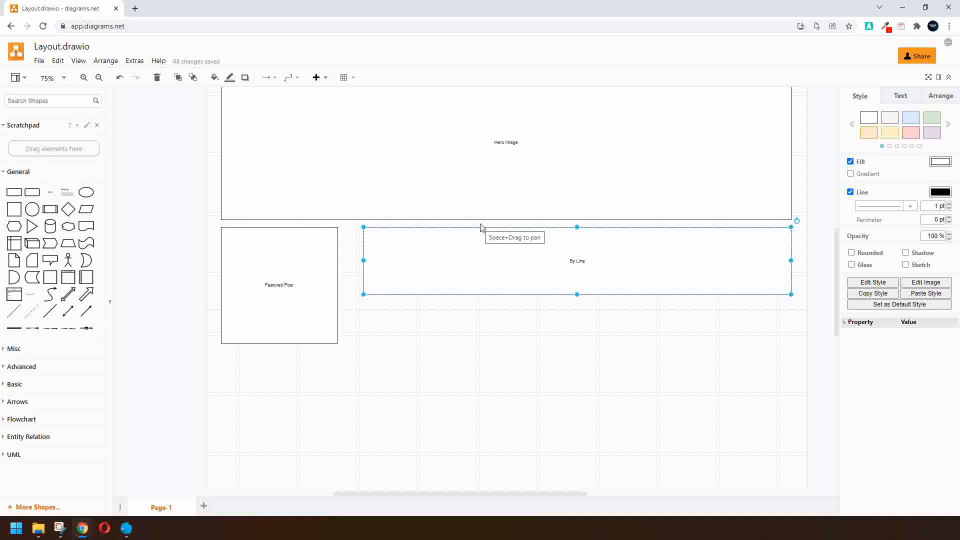
Step: View the Save As dialog for the diagram and close it without saving a copy
scroll(480, 228, right, 1)
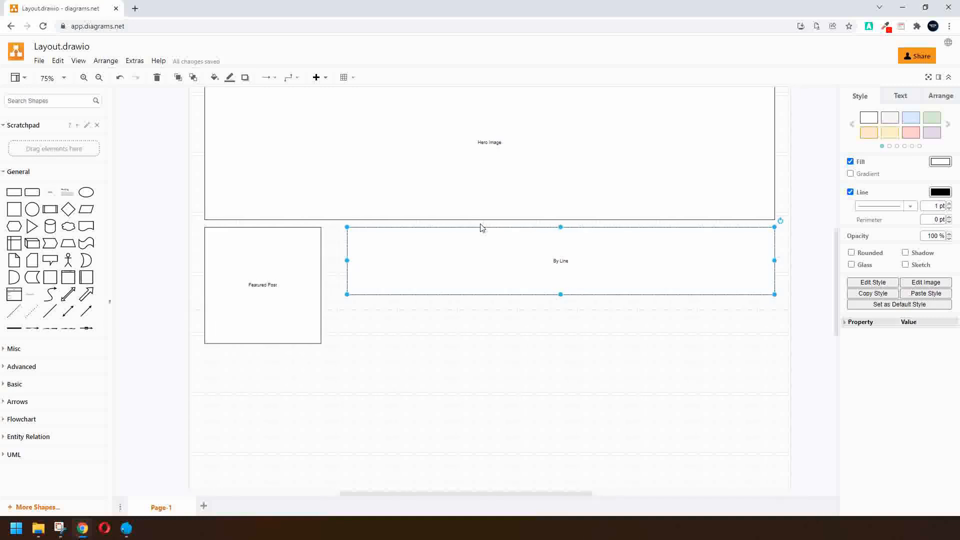
click(39, 61)
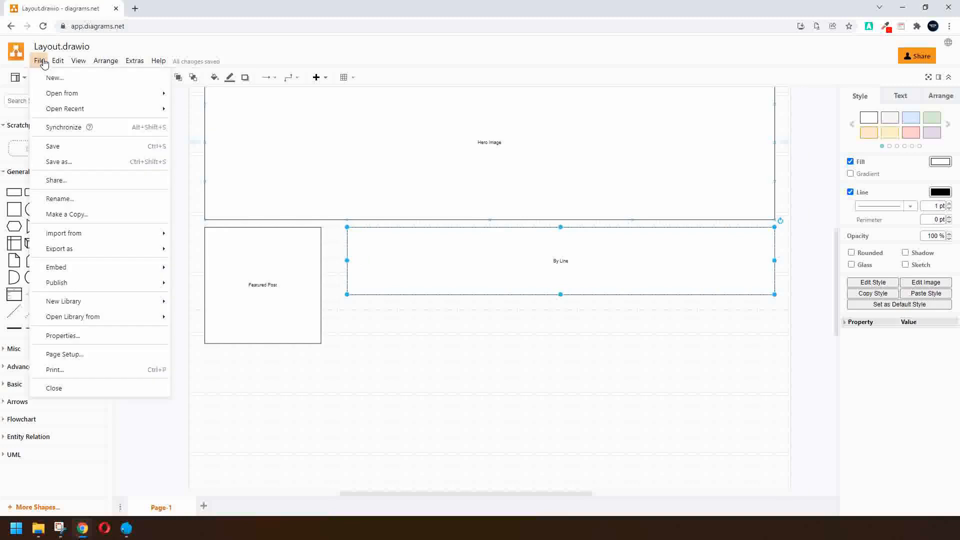
click(59, 60)
mouse_move(44, 63)
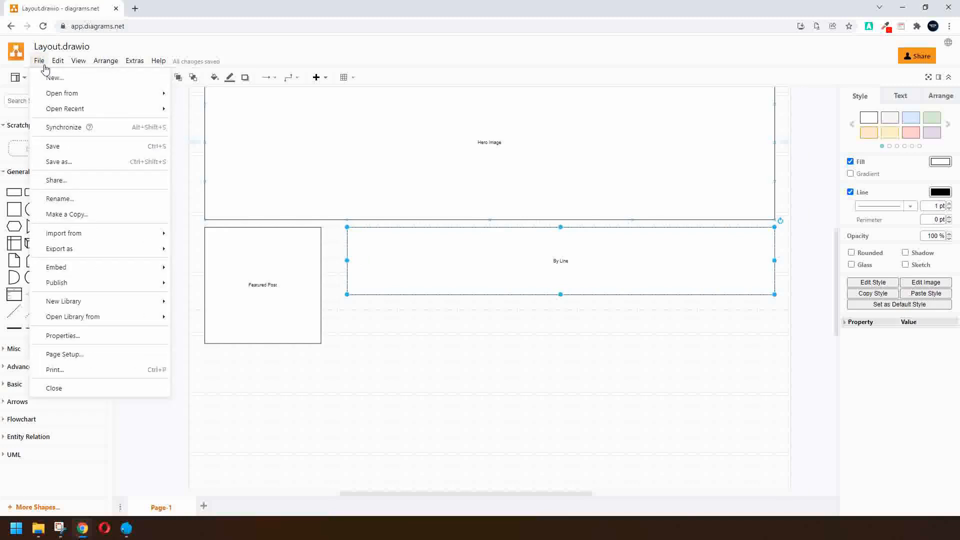
click(80, 164)
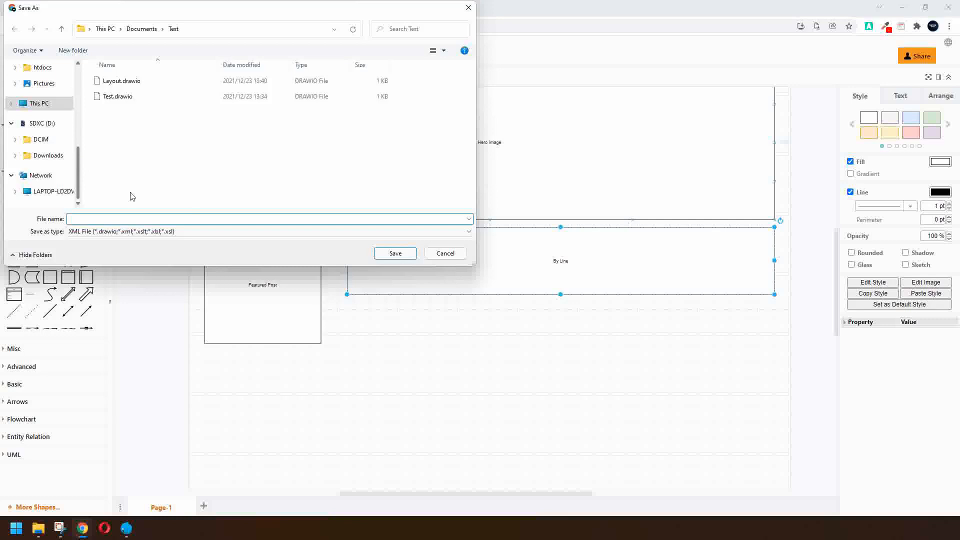
click(445, 253)
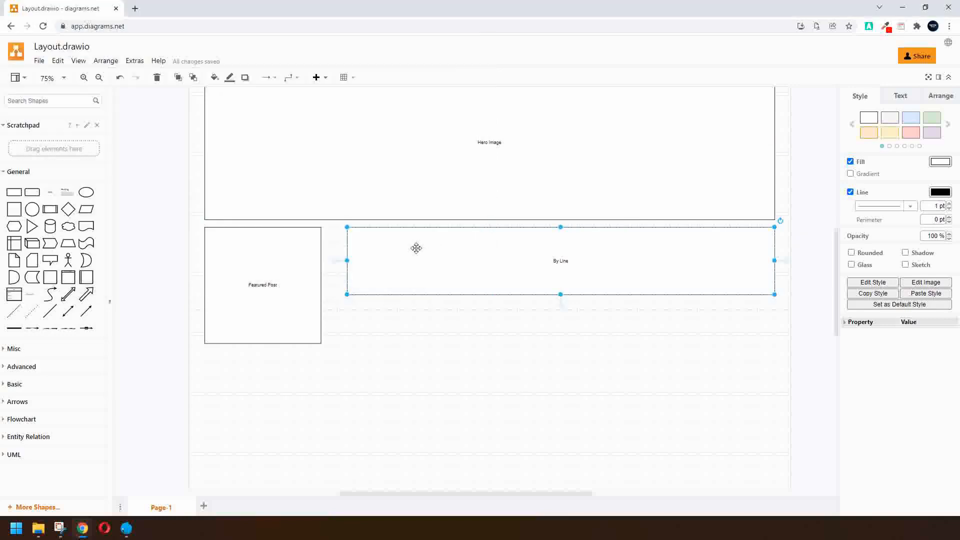
Step: View the templates offered for a new diagram and close the dialog without creating one
click(39, 62)
click(53, 80)
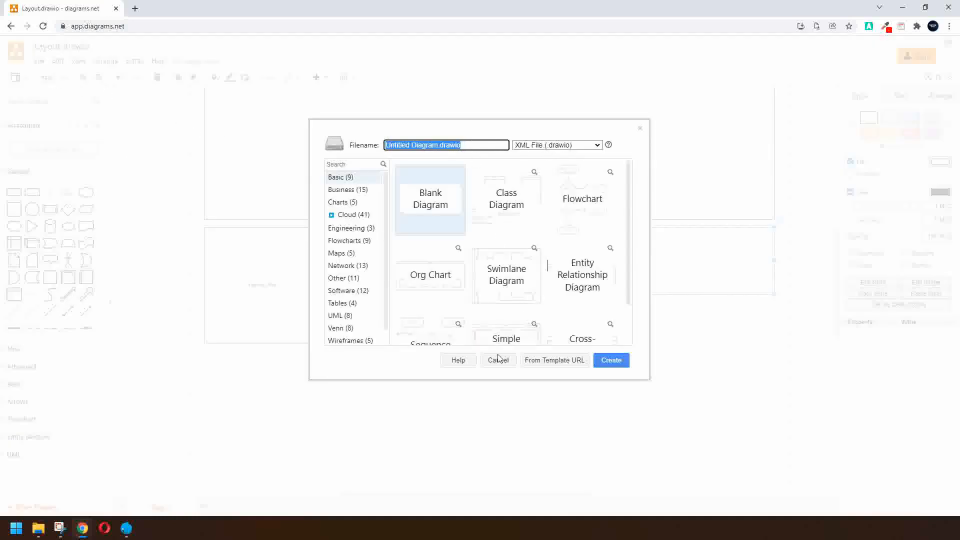
click(640, 127)
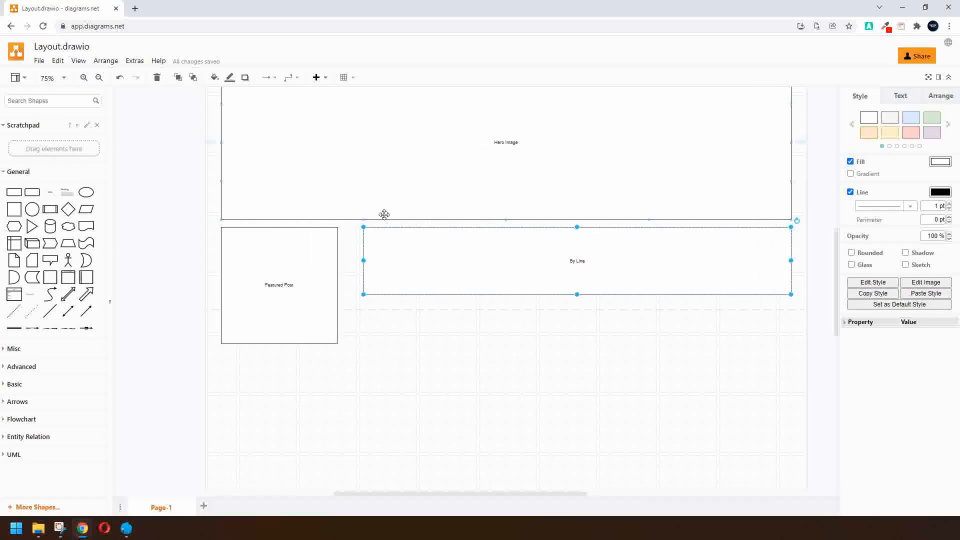
Step: Try to create a new Google Drive library named "Layout" in the root folder, and back out at the authorization request
click(39, 61)
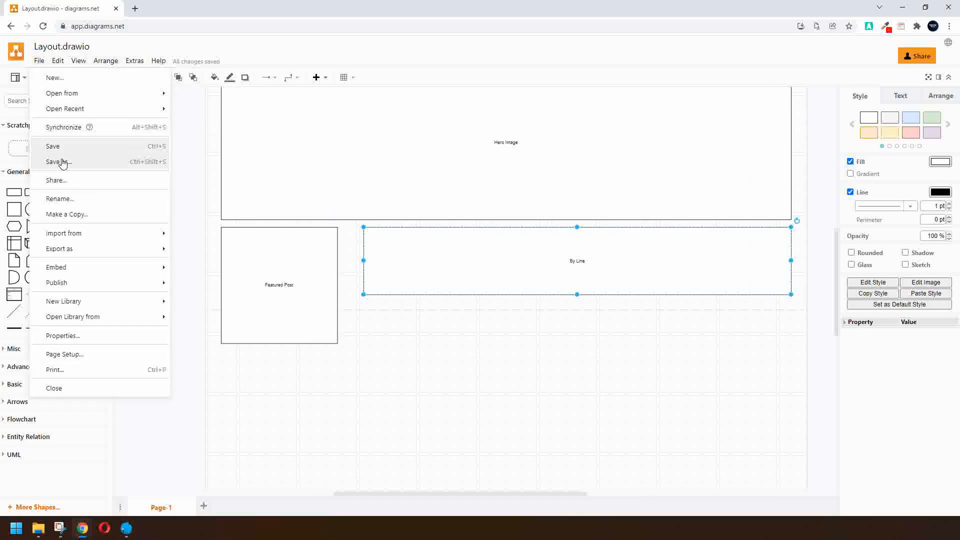
mouse_move(89, 289)
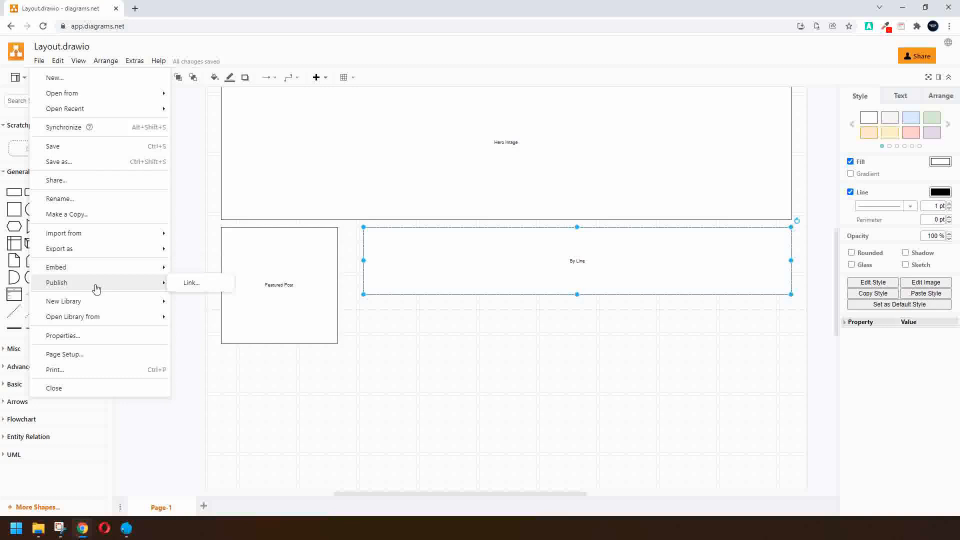
mouse_move(103, 308)
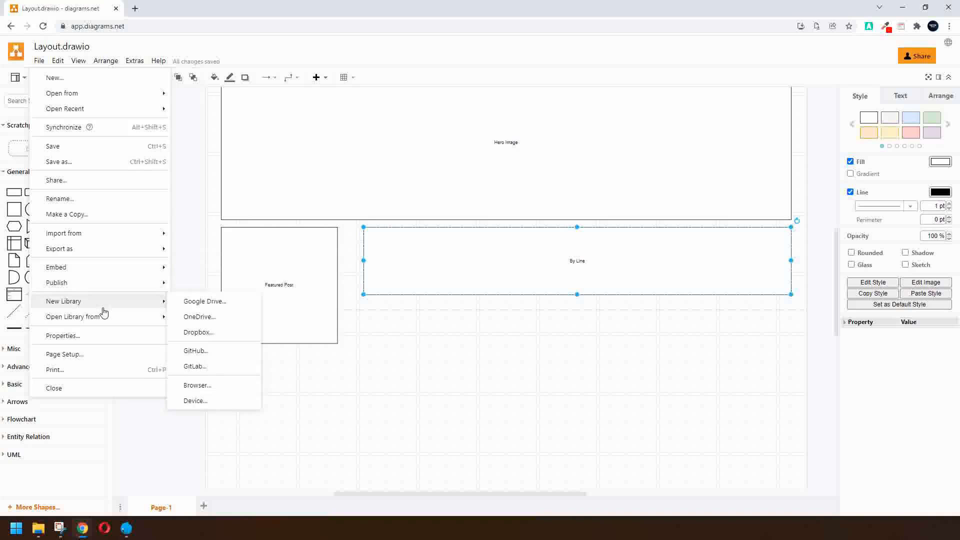
click(182, 307)
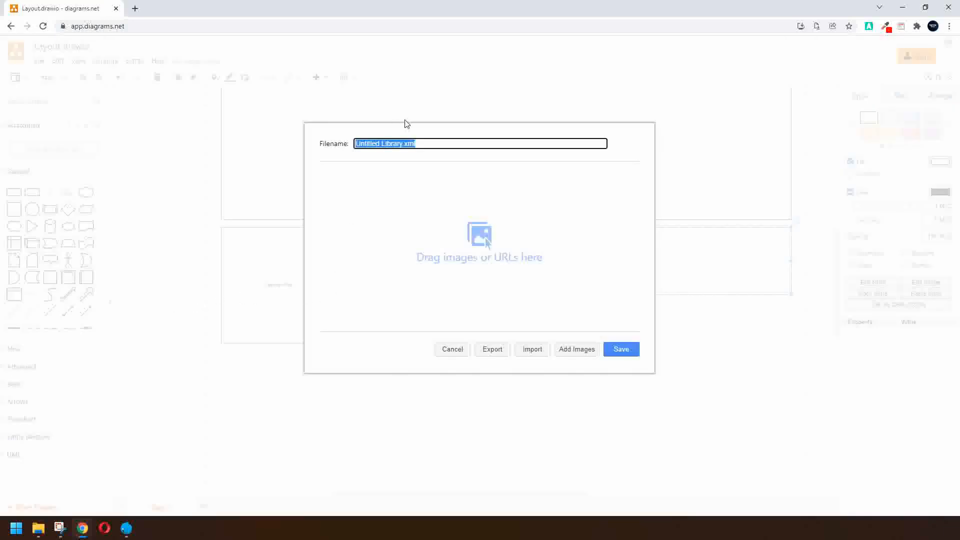
text(Layout)
click(622, 350)
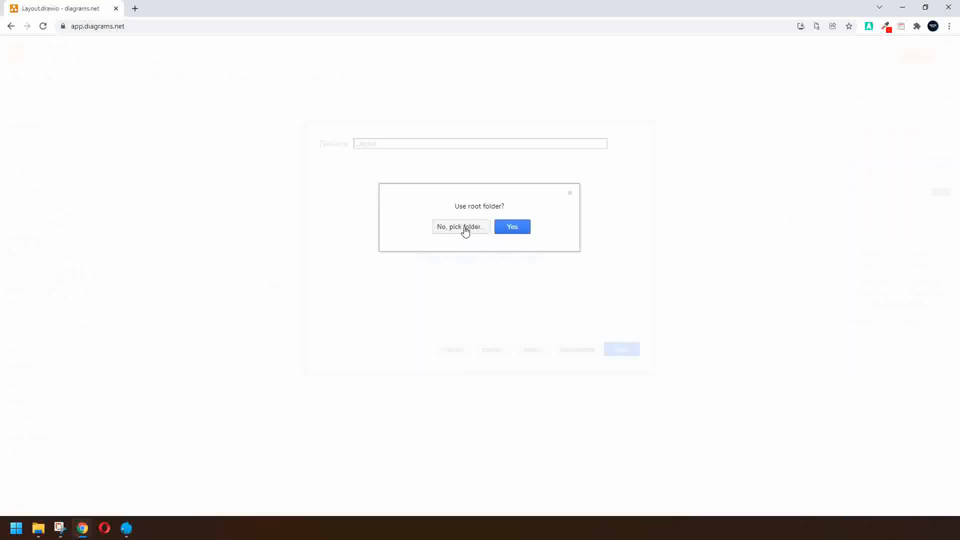
click(500, 229)
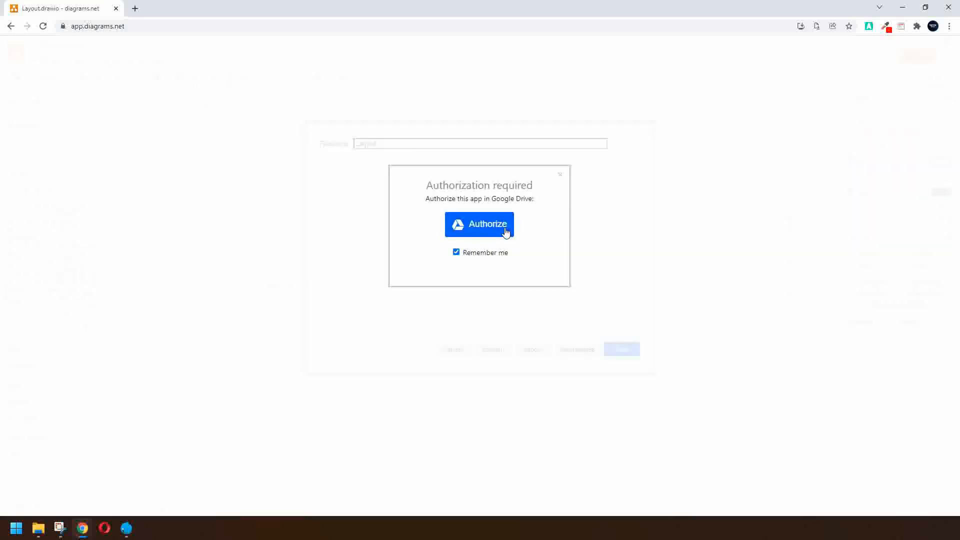
click(489, 232)
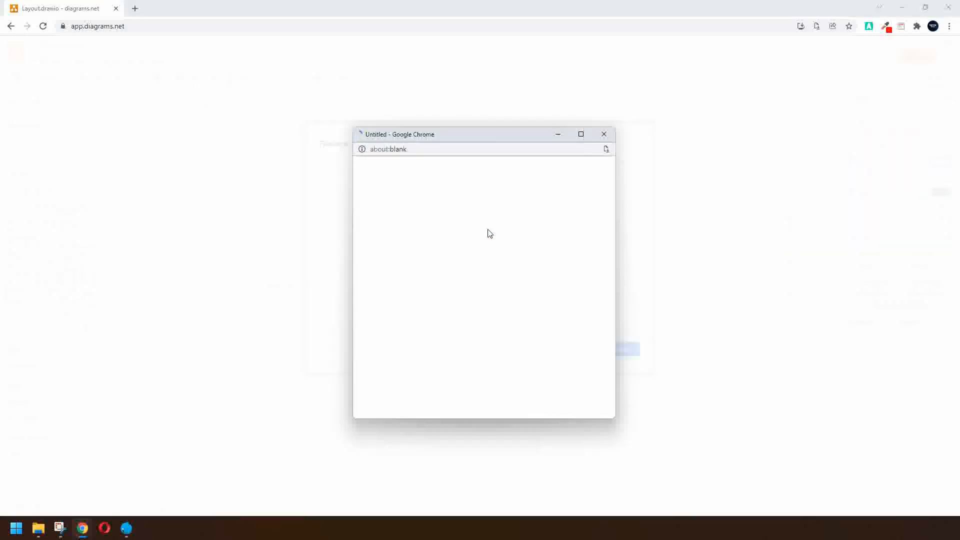
click(605, 136)
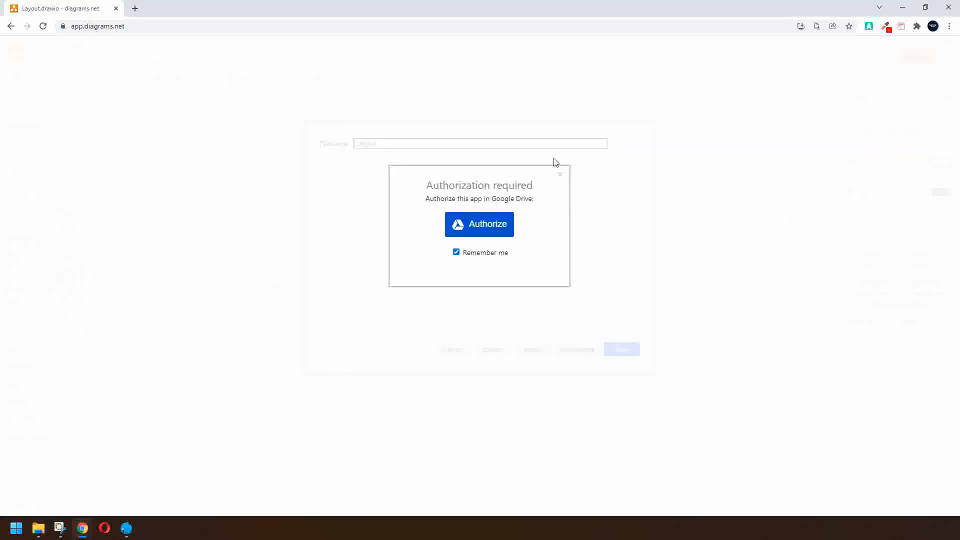
click(560, 174)
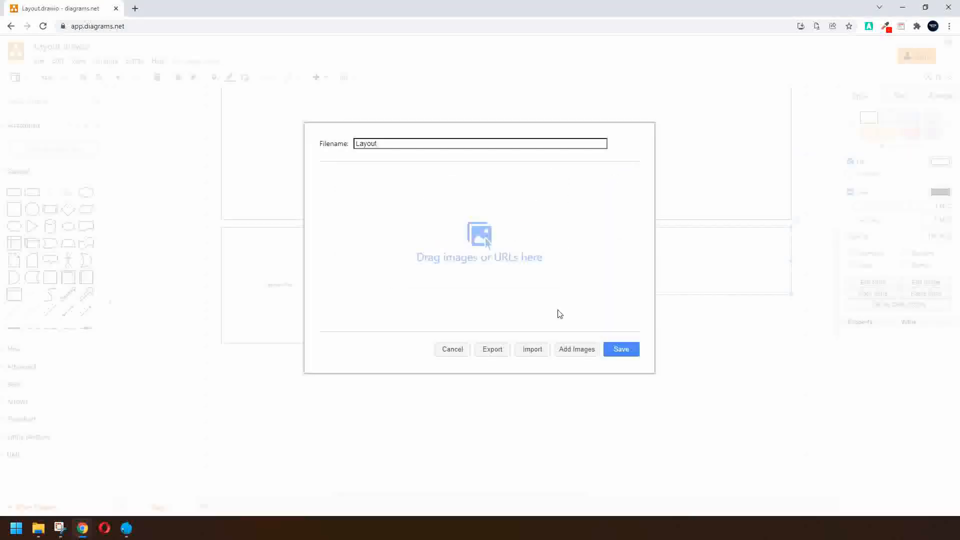
click(448, 350)
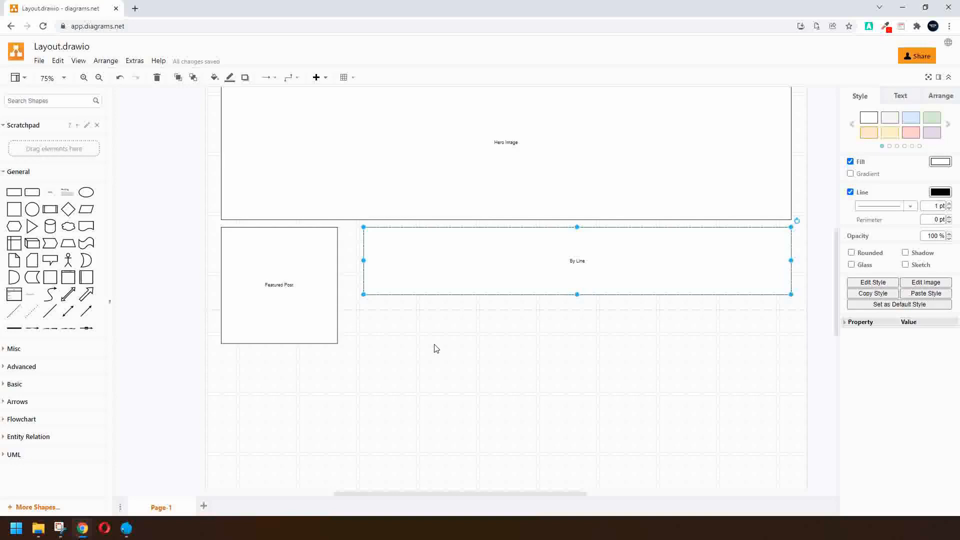
Step: Enlarge the Featured Post box, keeping it square, until only a narrow gap separates it from By Line
click(326, 294)
drag(338, 285, 357, 292)
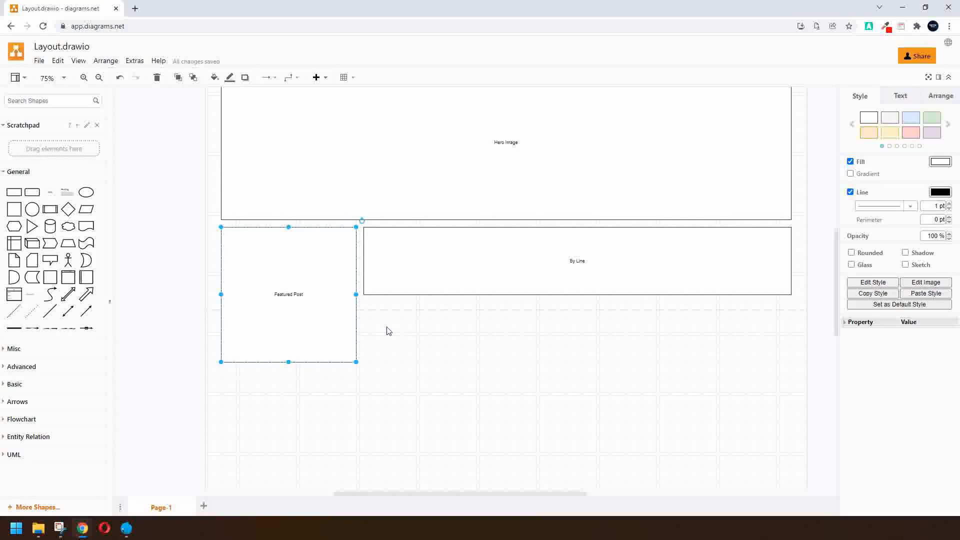
scroll(370, 342, up, 5)
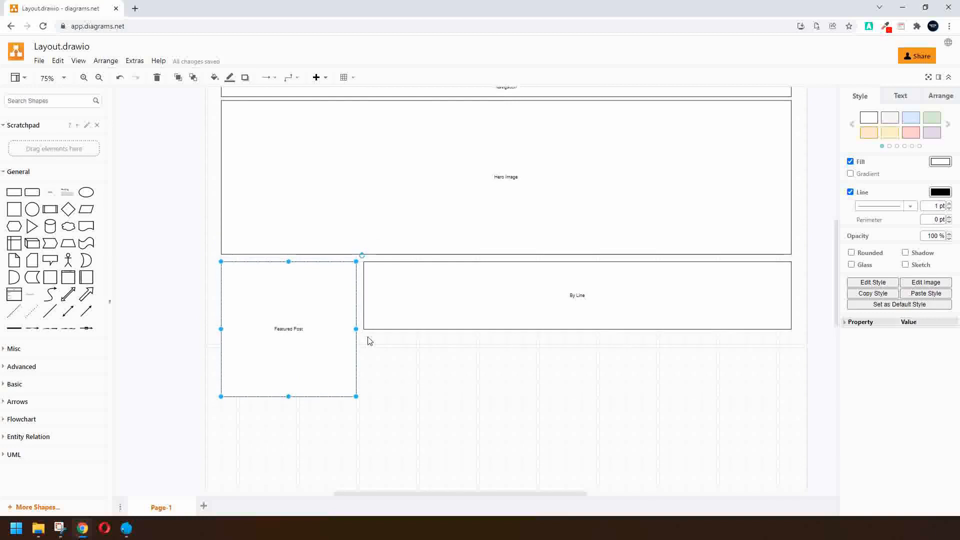
Step: Add a second page to the diagram and place a rectangle near its top centre
scroll(300, 355, down, 2)
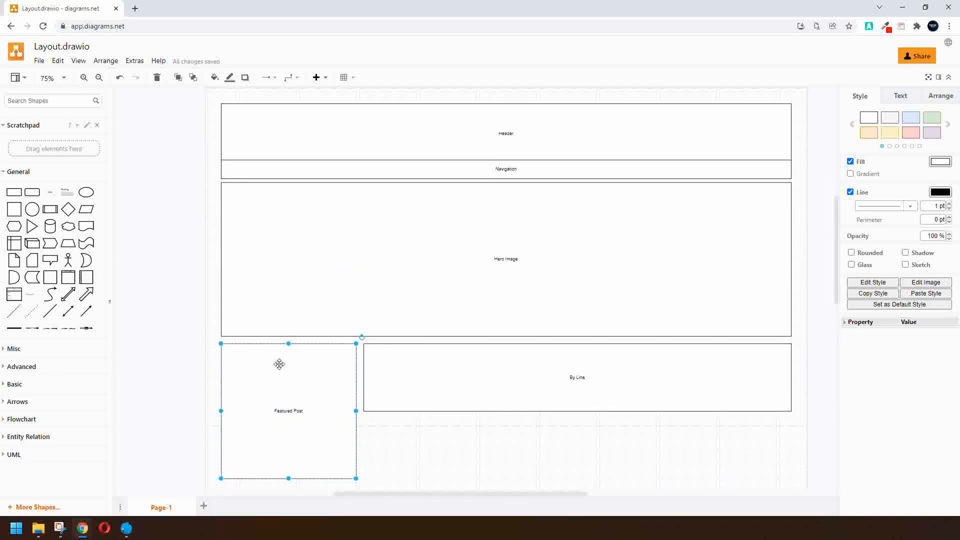
click(204, 506)
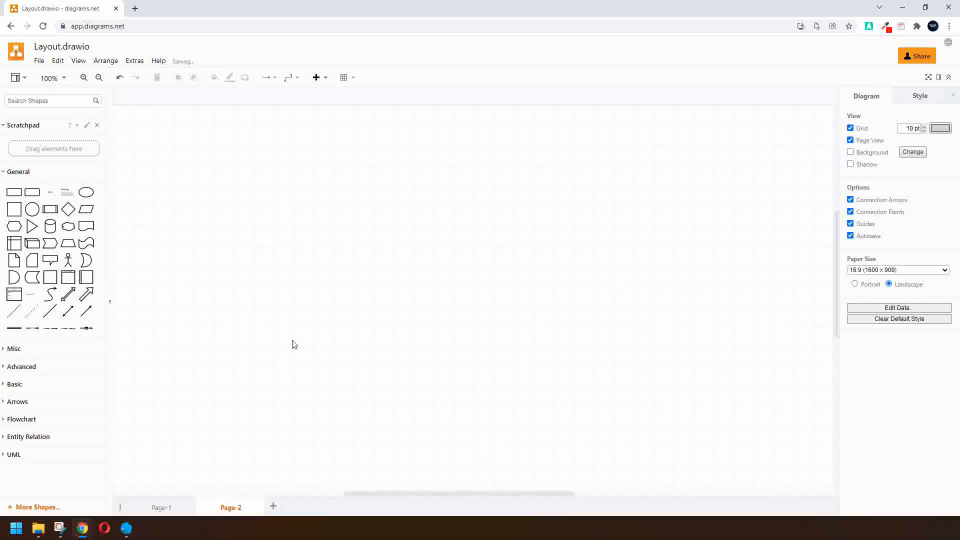
scroll(294, 345, right, 2)
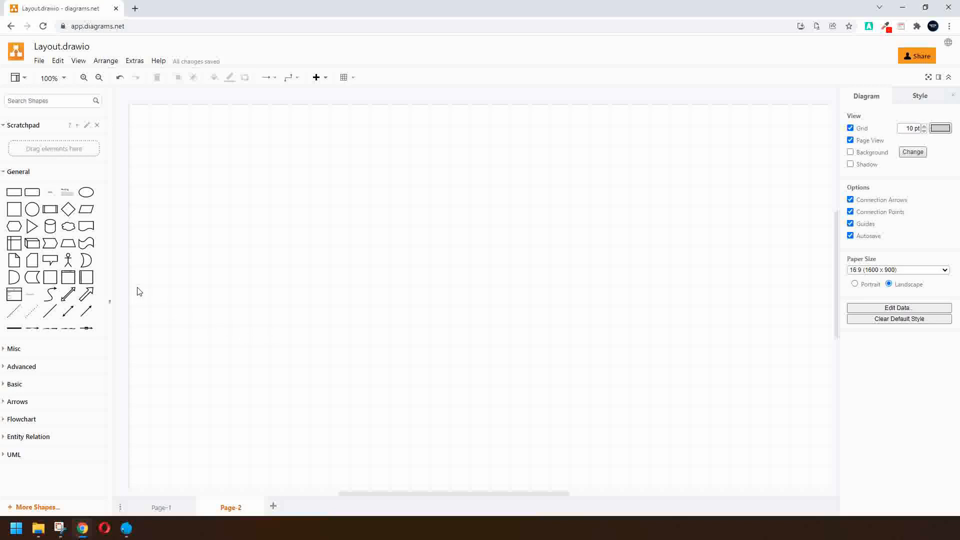
mouse_move(17, 216)
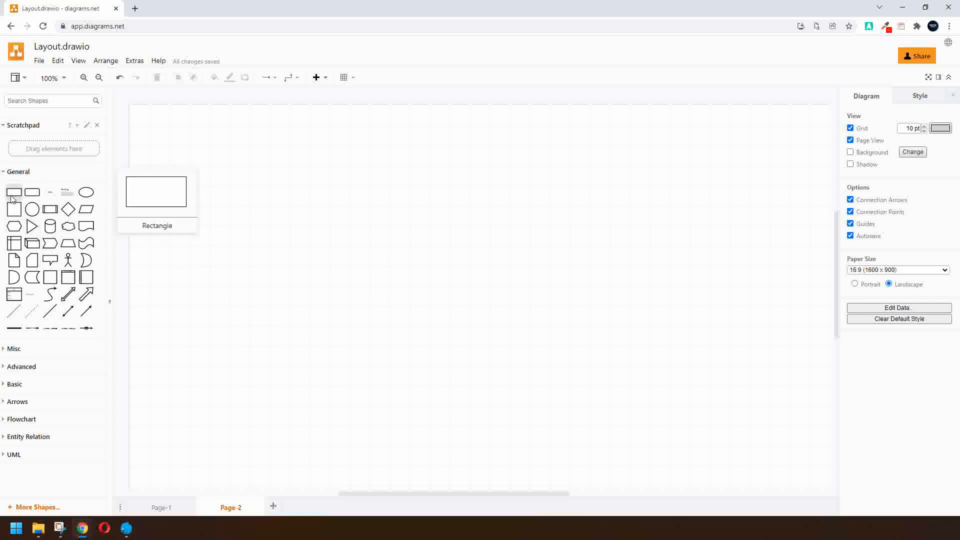
drag(14, 192, 443, 141)
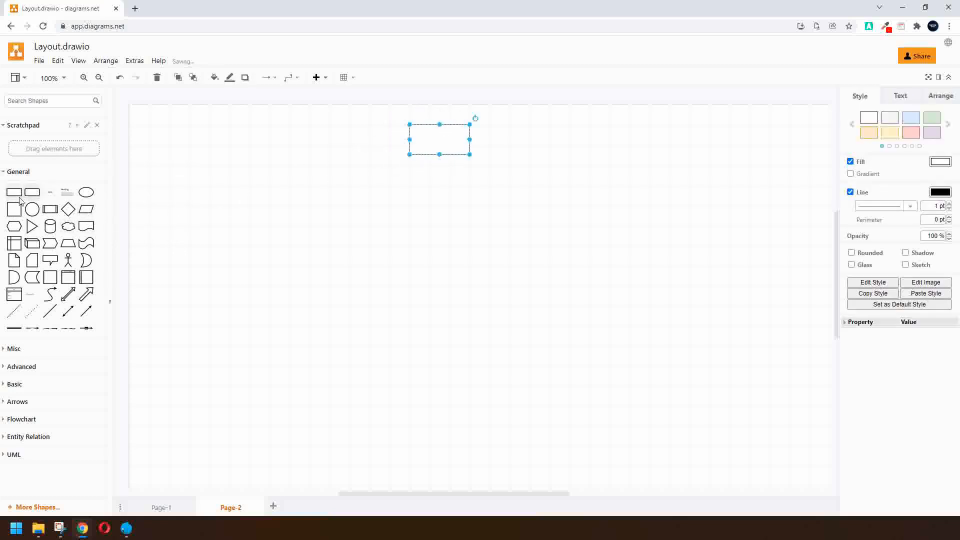
Step: Place four evenly spaced rectangles in a horizontal row just below the top rectangle, starting near the page's left side
drag(14, 197, 189, 171)
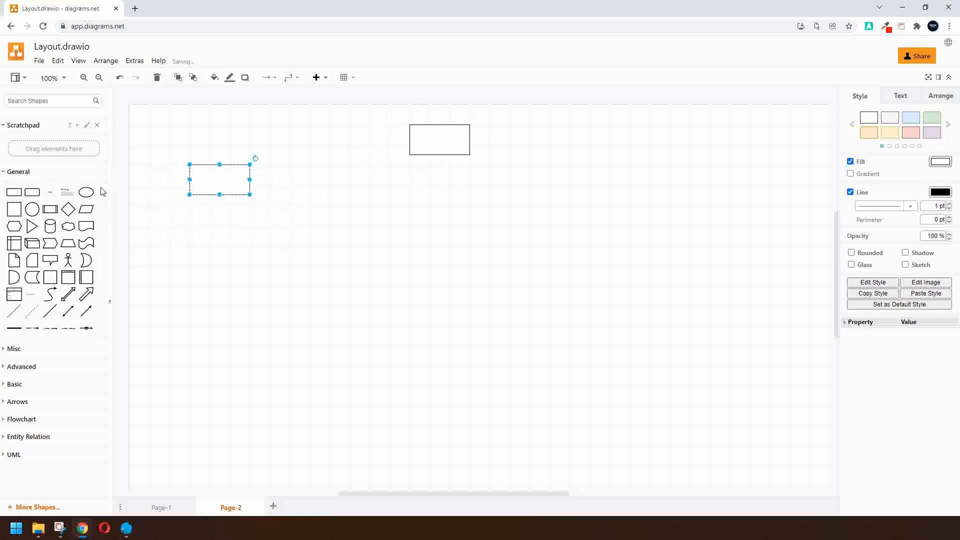
drag(14, 193, 280, 171)
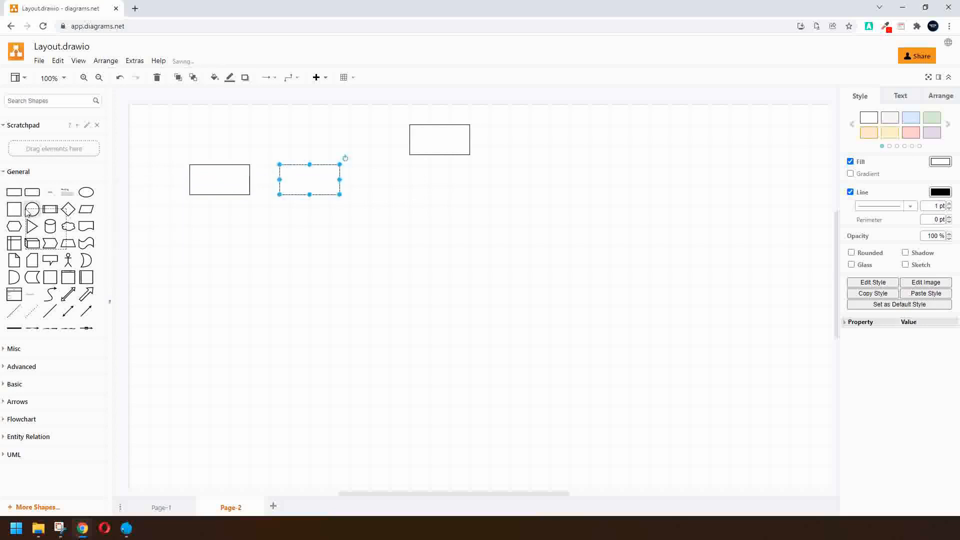
drag(14, 192, 370, 169)
drag(14, 193, 469, 169)
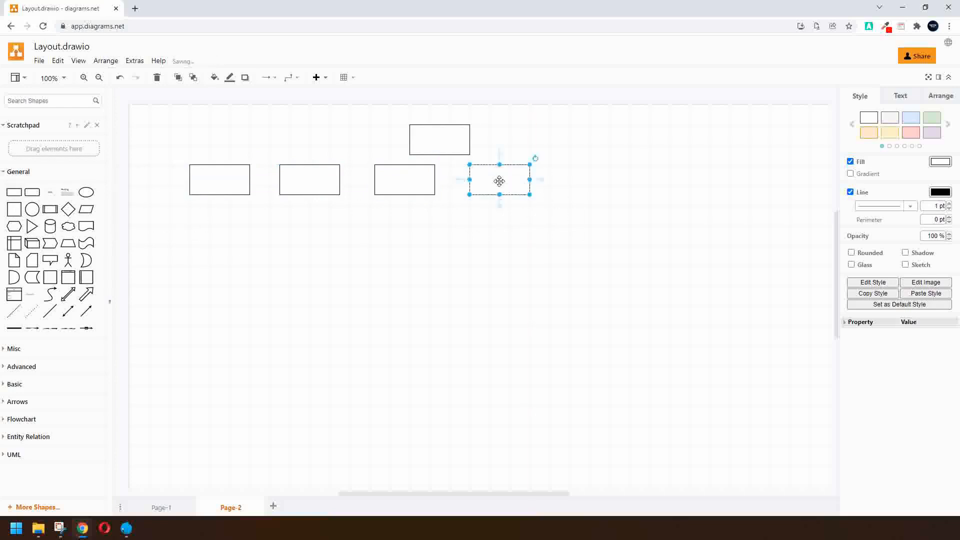
Step: Duplicate the row's rightmost rectangle and line the copies up beside it to extend the row to six boxes
right_click(500, 181)
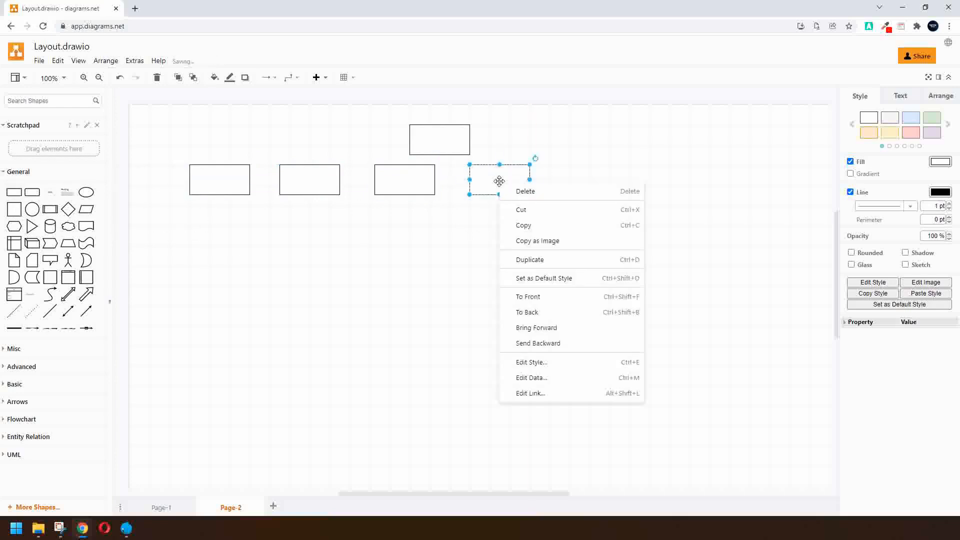
click(562, 260)
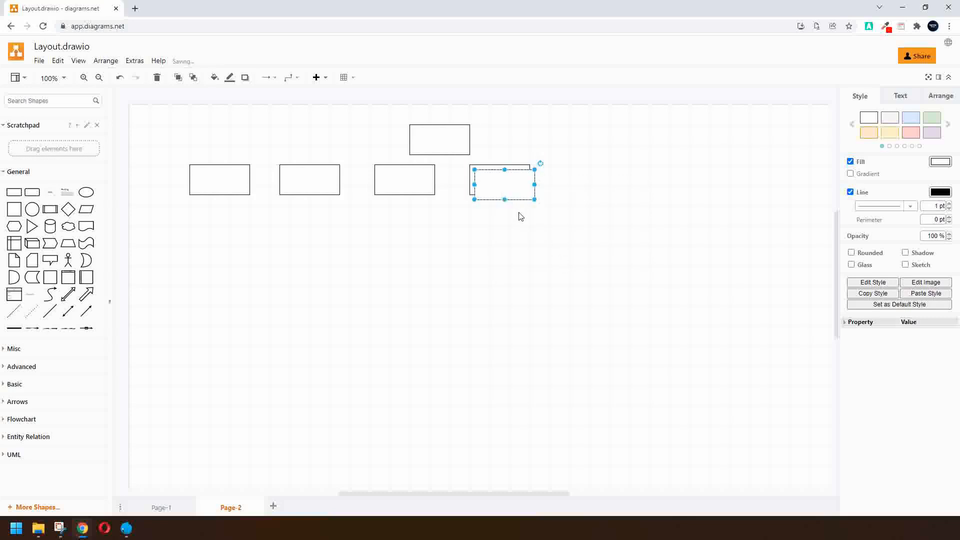
drag(507, 193, 678, 187)
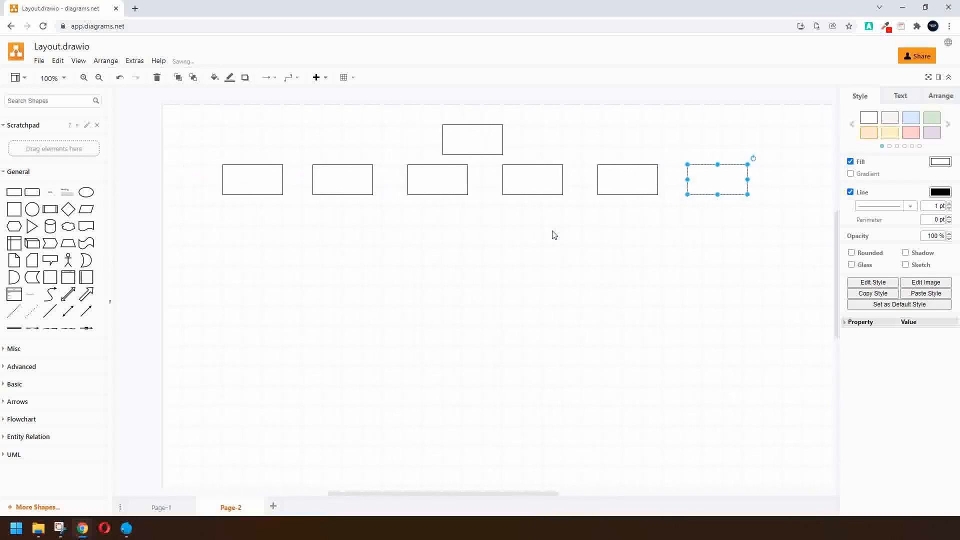
Step: Make four duplicates of the leftmost rectangle in the row
click(248, 178)
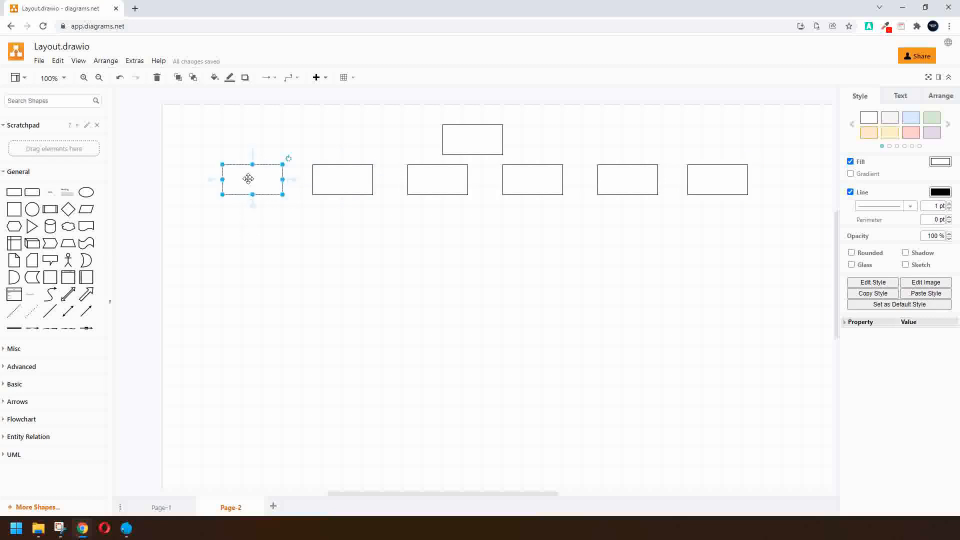
key(ctrl+d)
key(ctrl+d)
key(ctrl+d)
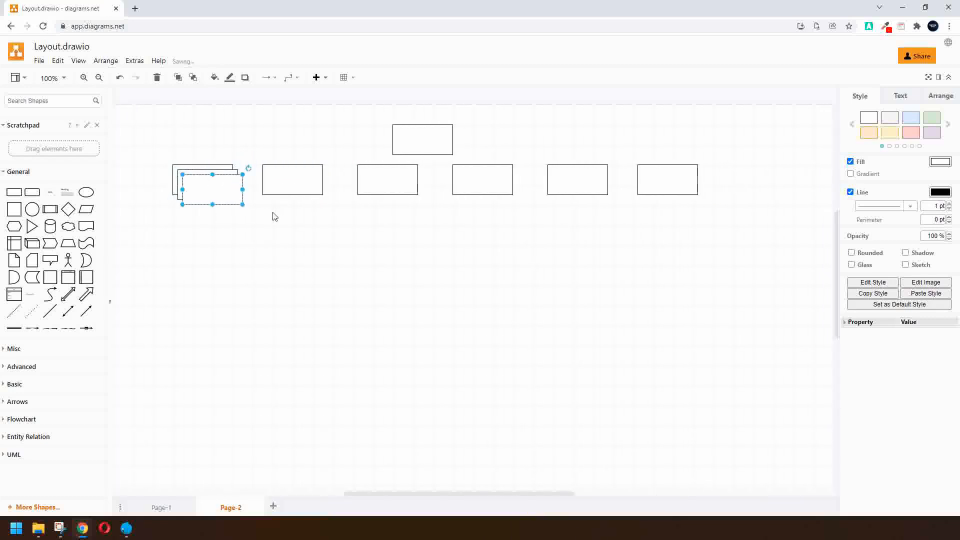
Step: Arrange the four copies in a vertical column directly beneath the row's leftmost box, aligned with its edges
drag(220, 203, 214, 379)
drag(213, 253, 203, 369)
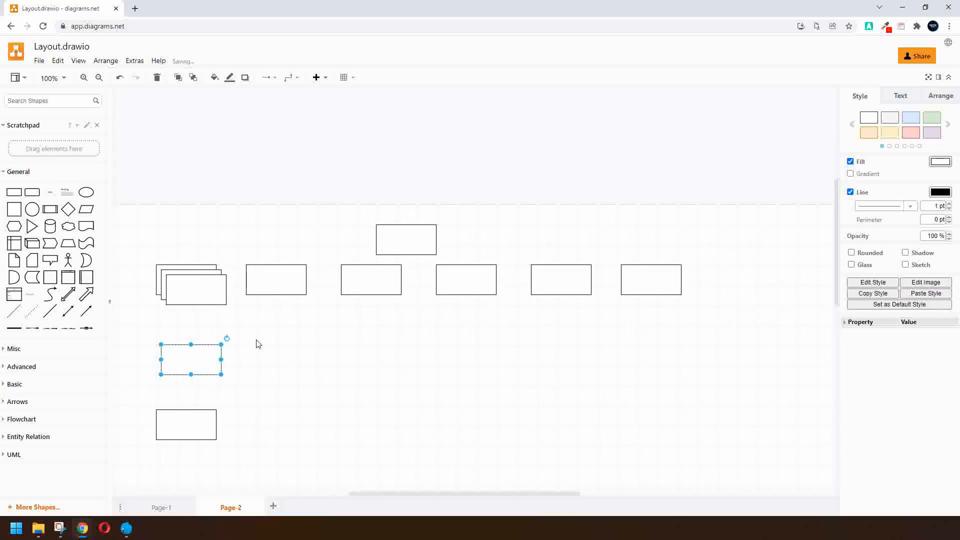
mouse_move(270, 298)
mouse_down()
mouse_move(266, 328)
mouse_move(264, 317)
mouse_up()
drag(280, 229, 267, 258)
drag(265, 360, 266, 395)
drag(270, 322, 271, 341)
drag(271, 279, 255, 260)
drag(255, 338, 255, 343)
scroll(276, 329, right, 1)
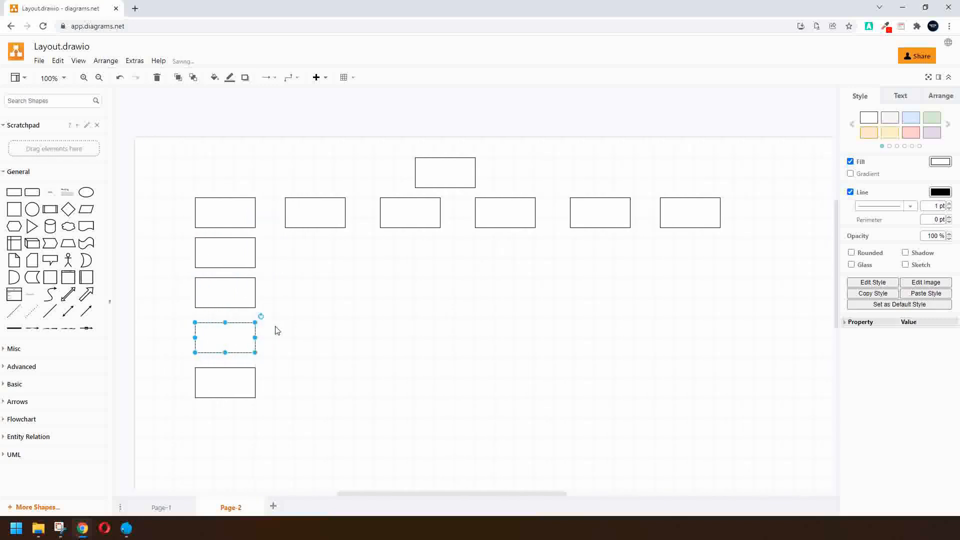
Step: Add an arrow-connected rectangle on each side of the top box
scroll(253, 323, left, 2)
scroll(512, 208, right, 1)
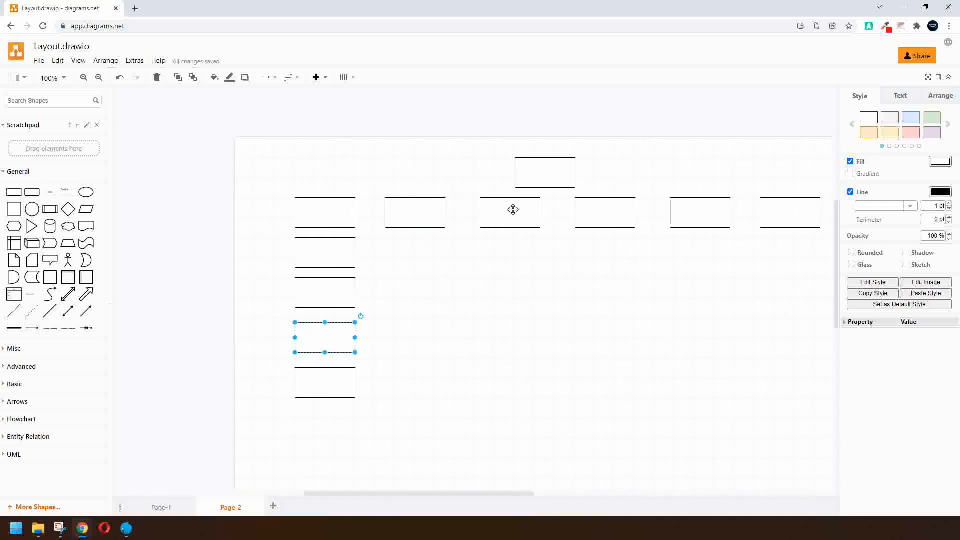
click(539, 177)
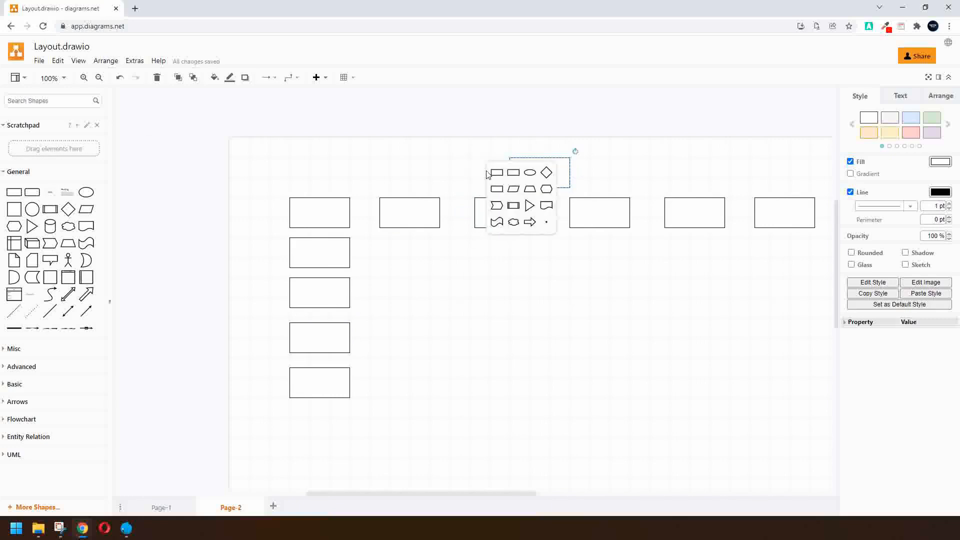
click(497, 173)
mouse_move(579, 172)
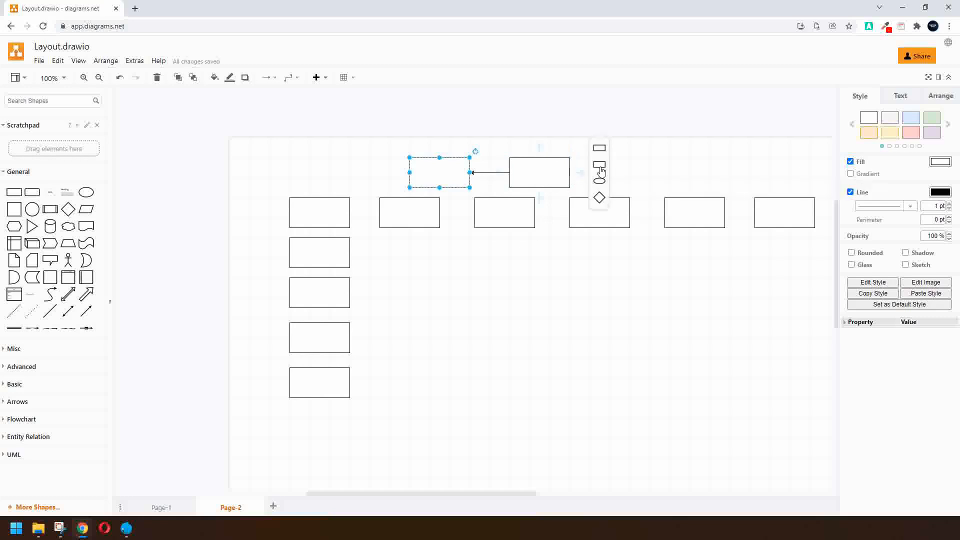
click(600, 169)
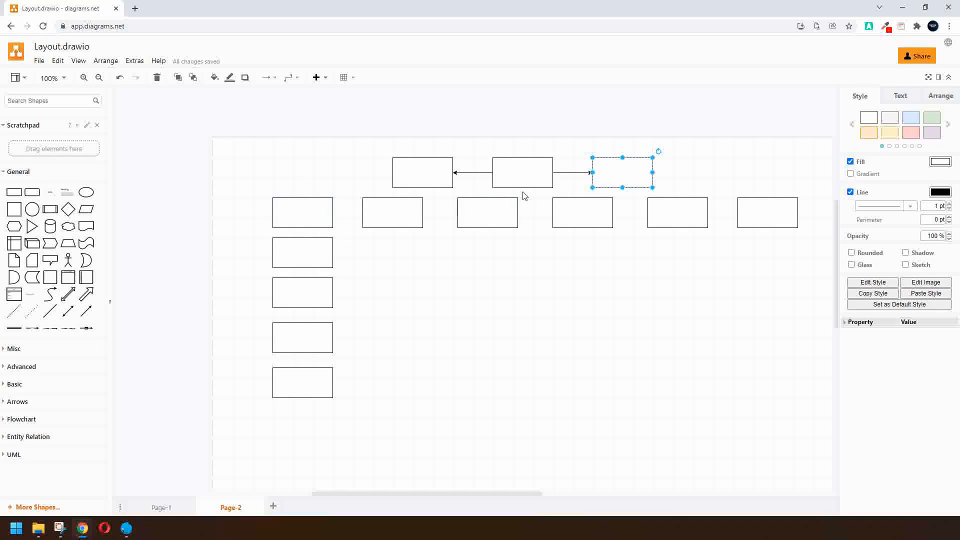
Step: Connect the top centre box to the row's first box and move the entire row and column down to widen the gap
click(524, 178)
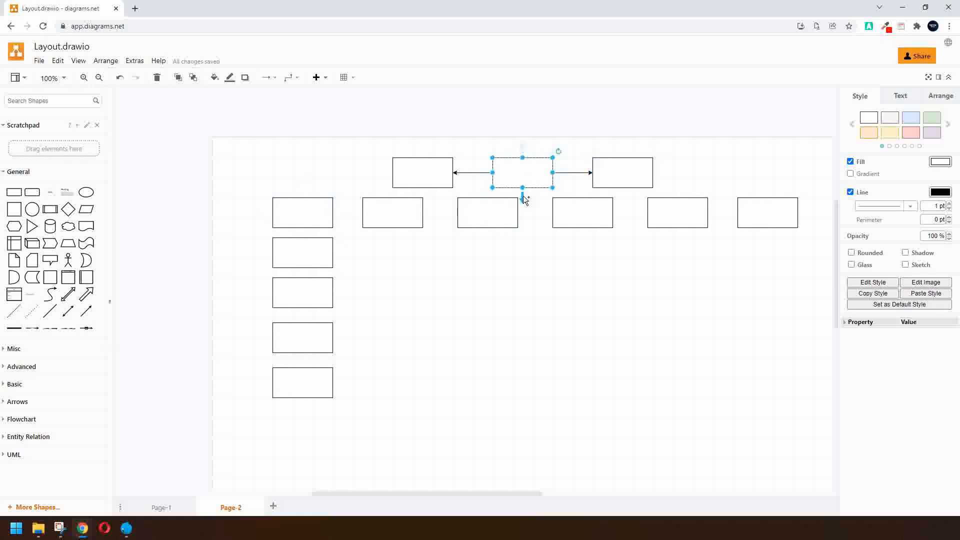
drag(521, 194, 311, 205)
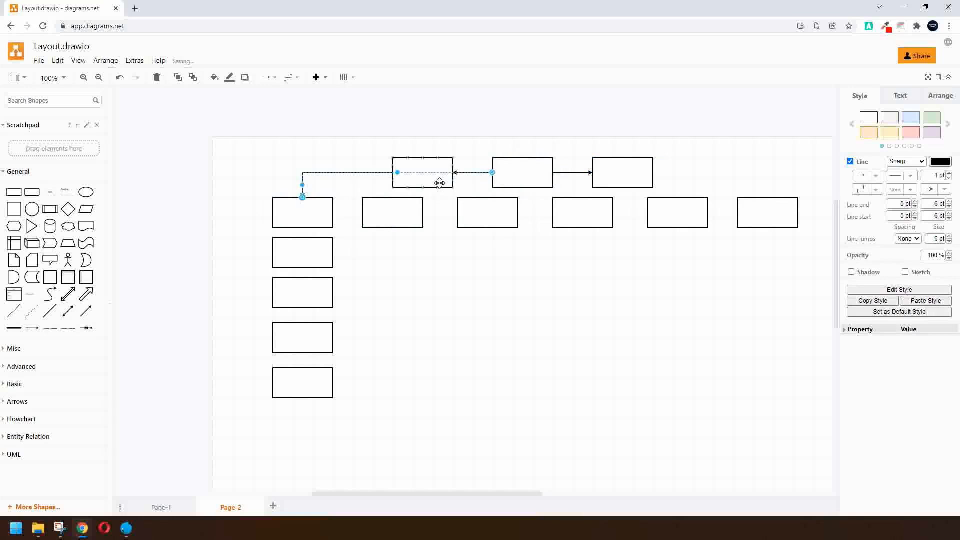
scroll(438, 230, right, 1)
drag(178, 197, 804, 466)
drag(410, 215, 410, 280)
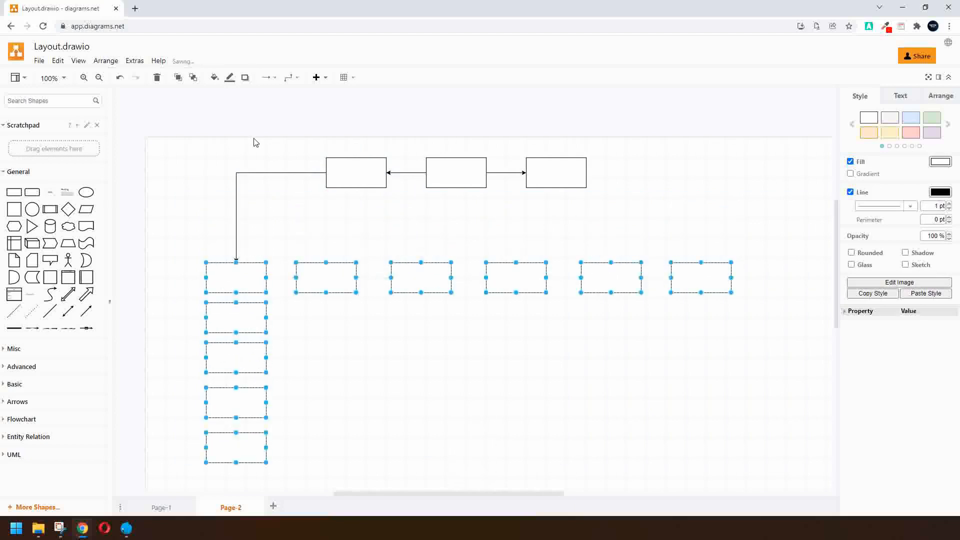
Step: Reroute the first box's connector to leave the underside of the top centre box and run just below the top boxes
click(241, 172)
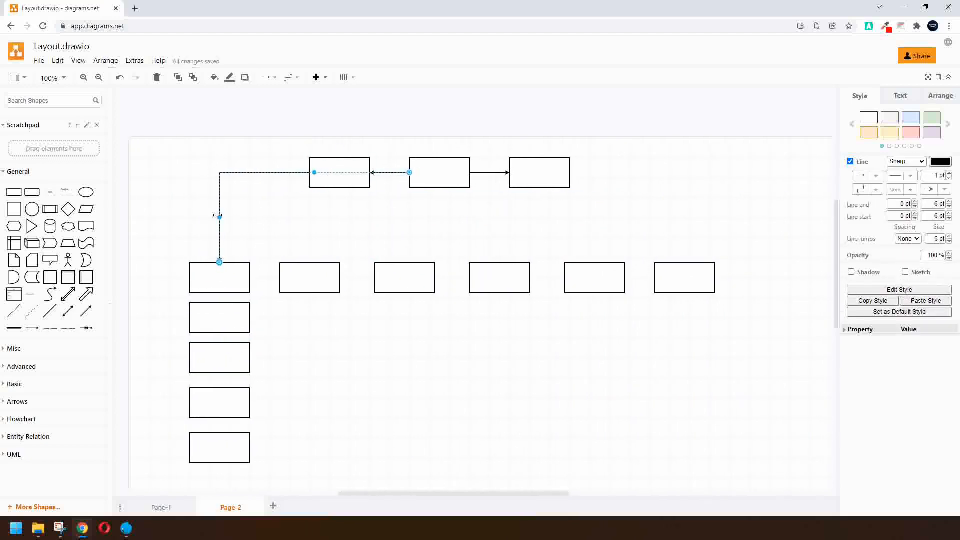
drag(219, 217, 220, 240)
drag(314, 173, 317, 202)
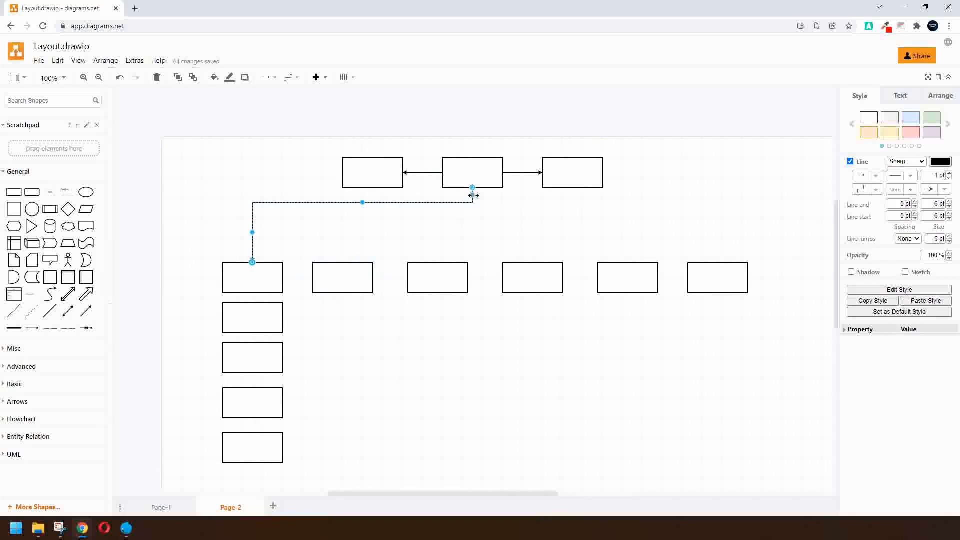
Step: Connect the top centre box's underside to the row's second box, running the line slightly below the first connector
click(476, 175)
mouse_move(476, 201)
drag(474, 200, 343, 268)
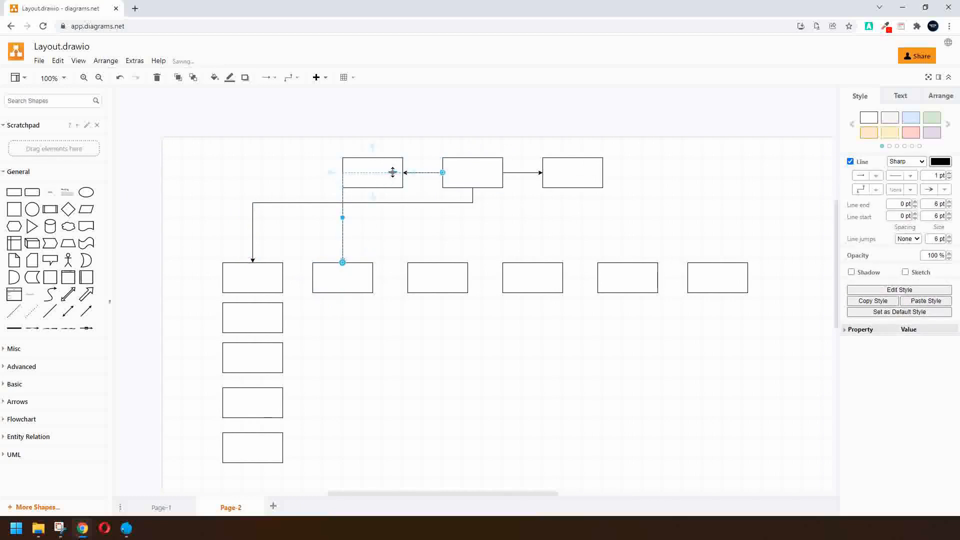
drag(392, 173, 392, 218)
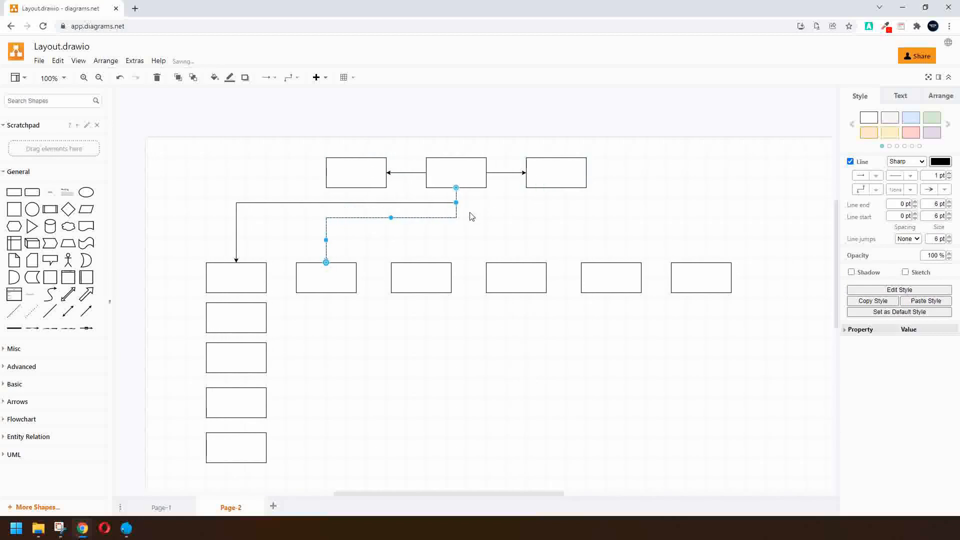
scroll(444, 215, left, 1)
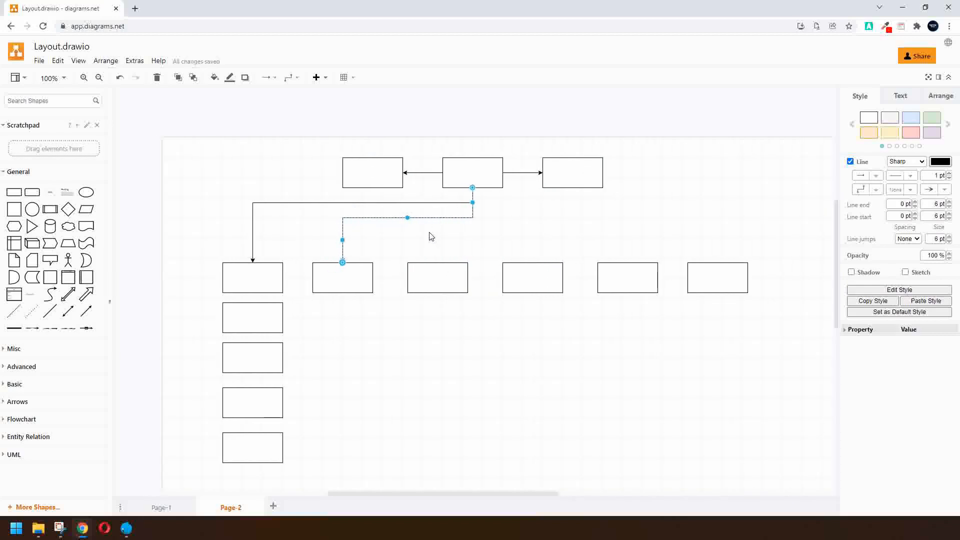
click(305, 233)
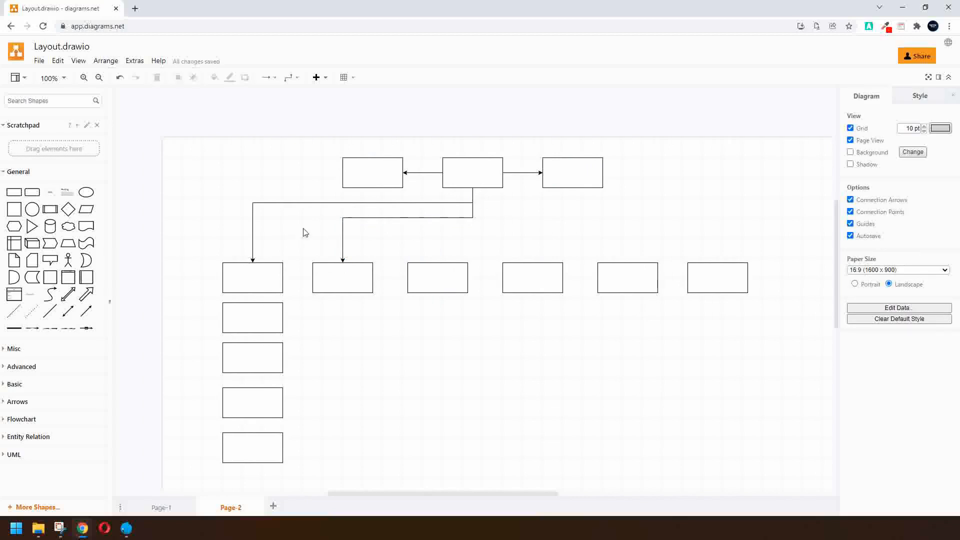
scroll(452, 215, left, 1)
scroll(453, 215, right, 2)
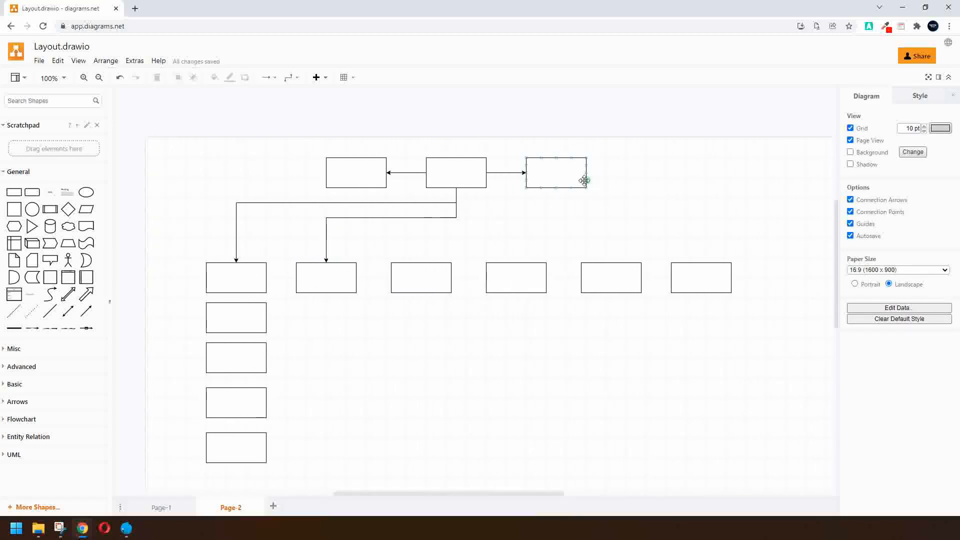
Step: Connect the top-right box to the row's sixth box, and the underside of the top centre box to the fifth
click(568, 174)
drag(598, 173, 705, 265)
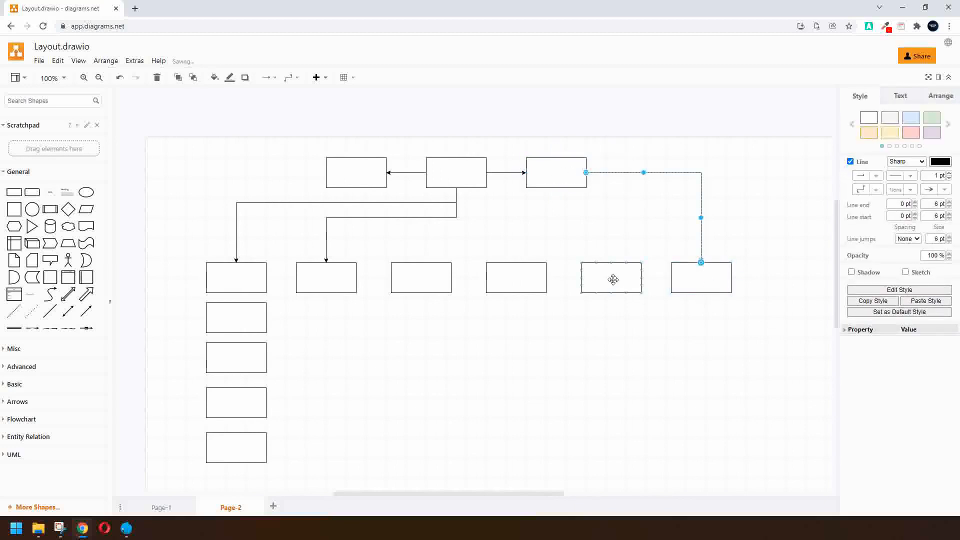
click(439, 179)
drag(442, 202, 595, 269)
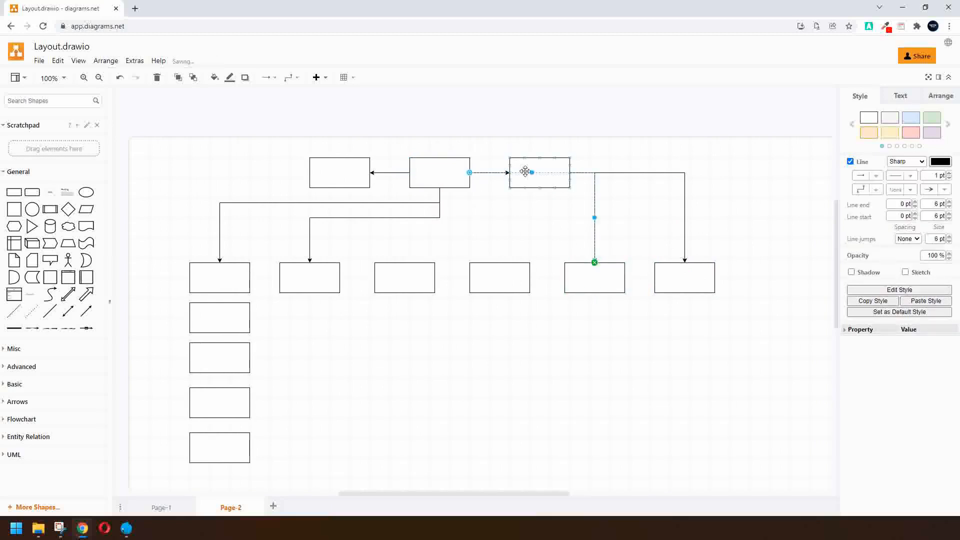
drag(529, 172, 523, 204)
Step: Connect the underside of the top centre box to the fourth and third boxes in the row
click(442, 172)
drag(440, 197, 500, 268)
click(447, 182)
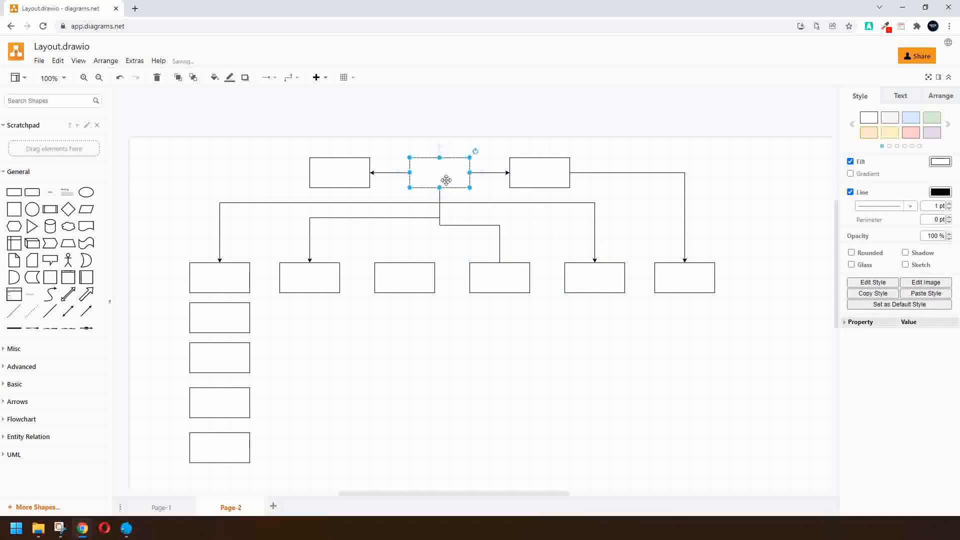
drag(439, 198, 413, 265)
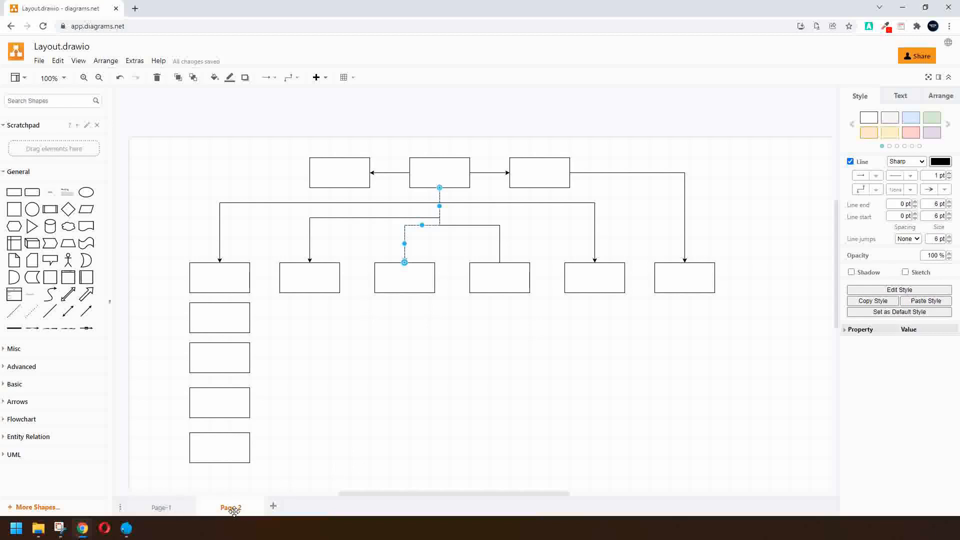
Step: Add a third page to the diagram and place a triangle near the upper middle of it
click(274, 507)
scroll(185, 311, up, 2)
scroll(185, 311, down, 1)
mouse_move(86, 252)
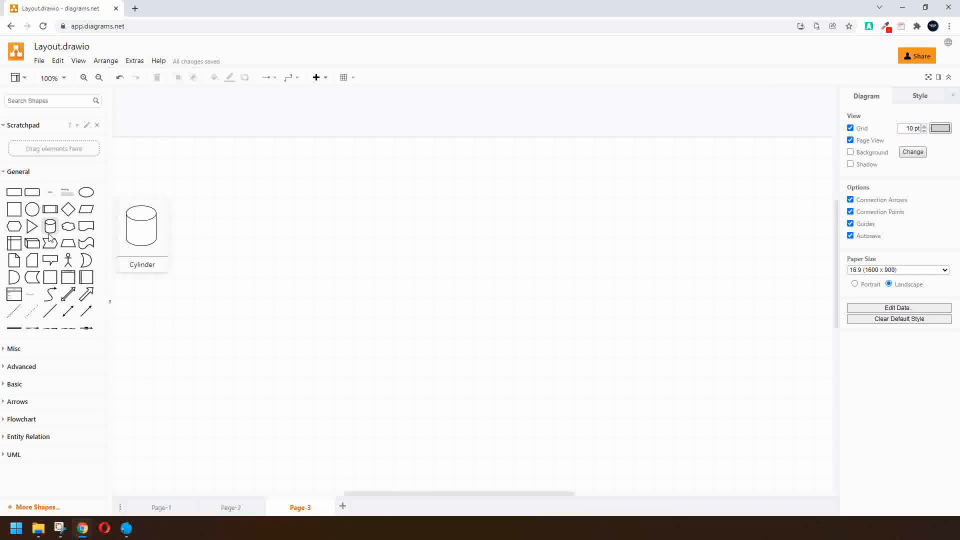
drag(32, 227, 482, 232)
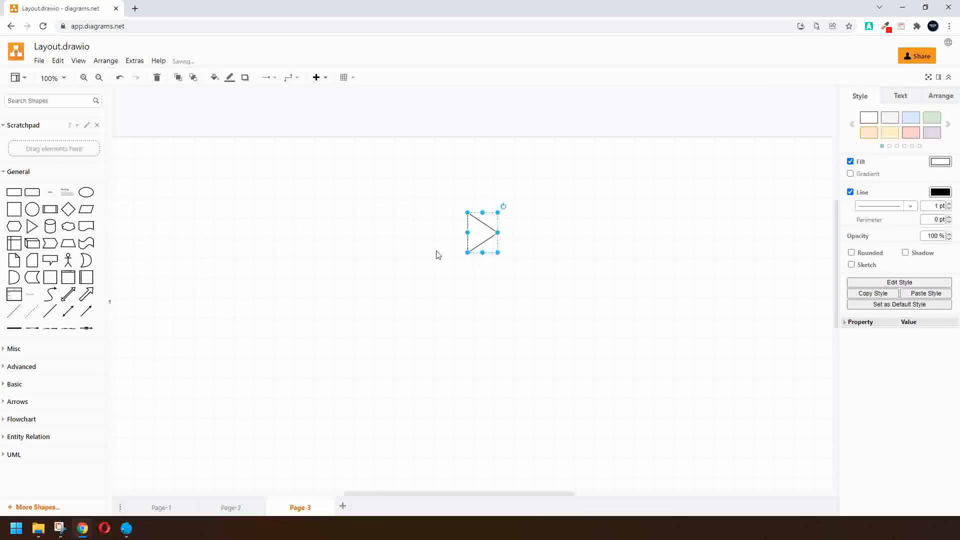
Step: Move the triangle further right and place a step shape to its left, level with it
right_click(486, 236)
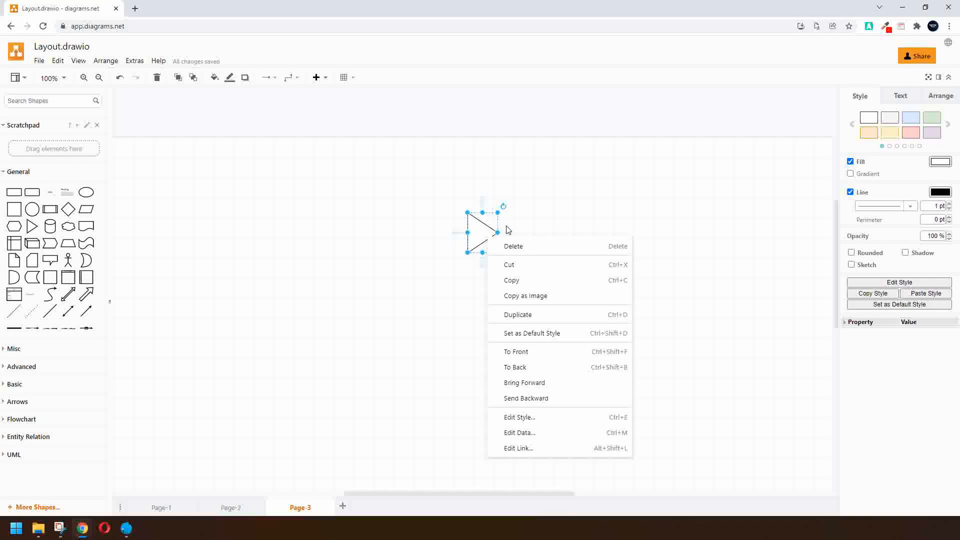
click(496, 231)
drag(503, 207, 546, 242)
drag(50, 244, 439, 219)
Step: Connect the step shape to the triangle, and add an Actor on its far side with an arrow leading to the step
mouse_move(534, 236)
mouse_down()
mouse_move(538, 244)
mouse_move(508, 236)
mouse_move(518, 237)
mouse_up()
click(468, 238)
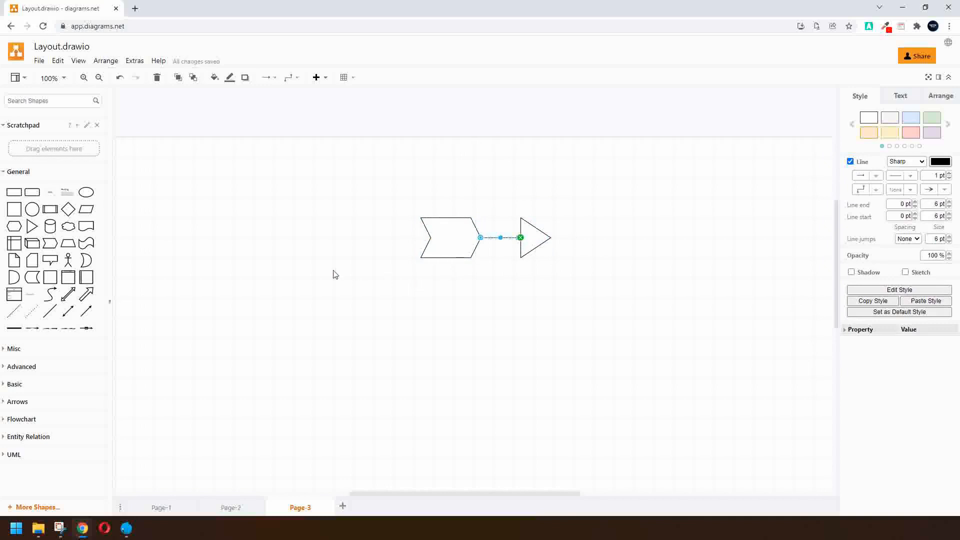
drag(68, 261, 464, 238)
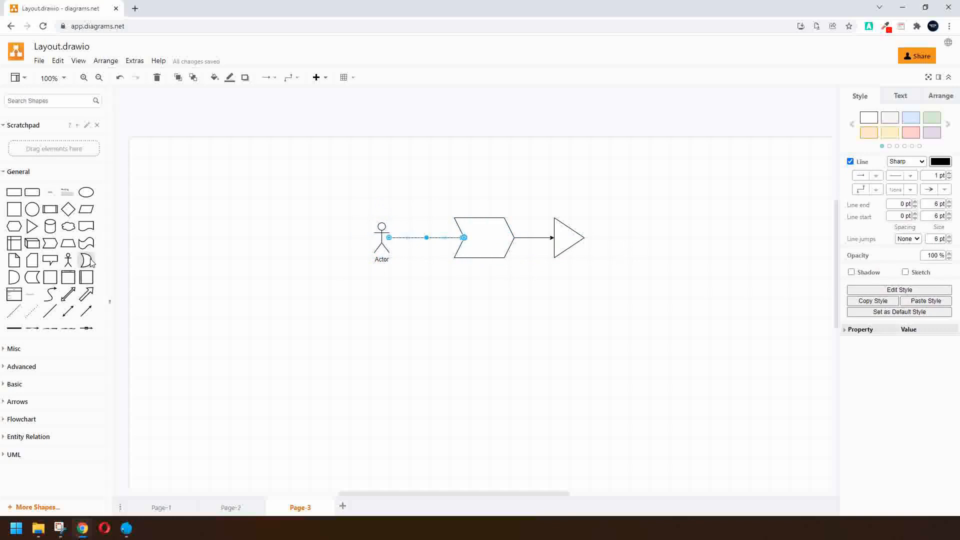
Step: Add a container beyond the triangle, shrink it to about the triangle's height and connect the triangle to it
mouse_move(52, 284)
drag(53, 285, 614, 225)
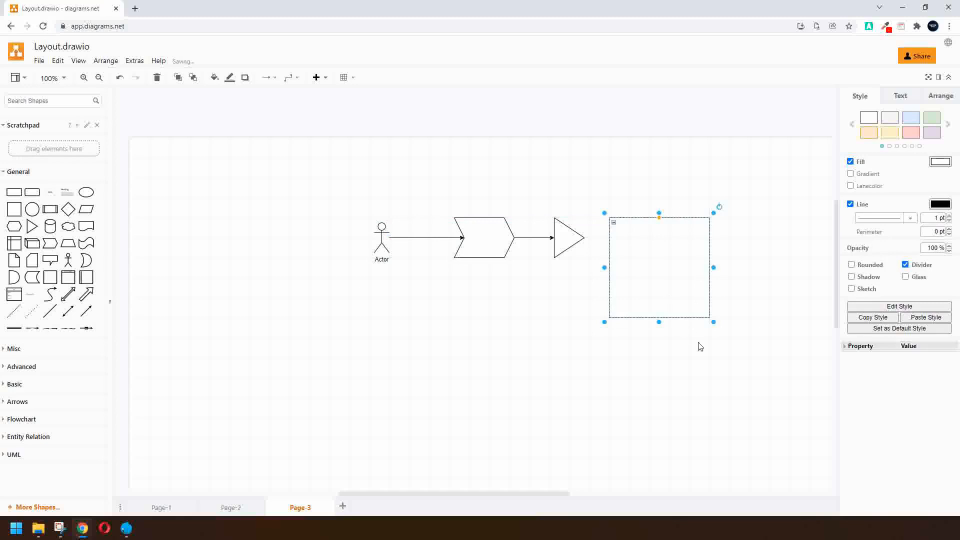
drag(660, 323, 645, 238)
click(557, 239)
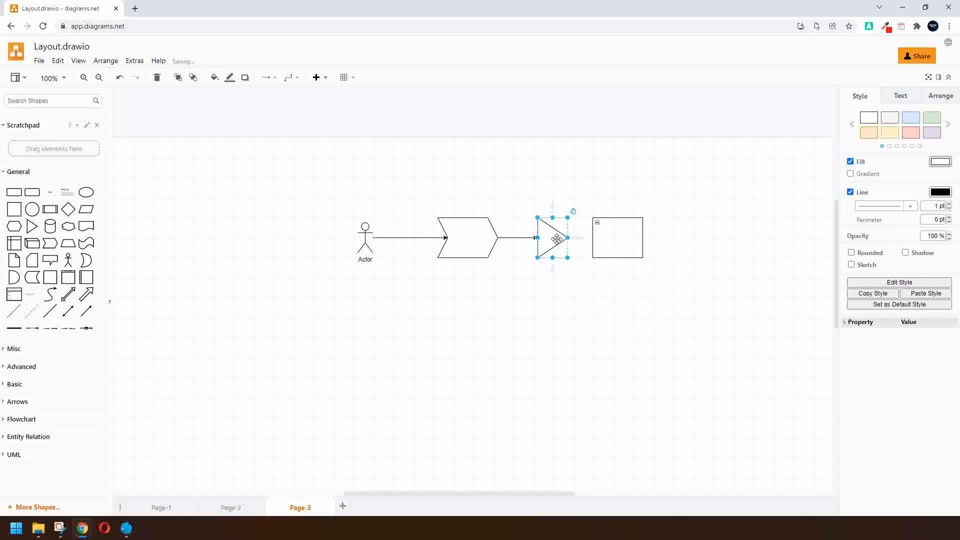
drag(579, 242, 619, 253)
click(618, 249)
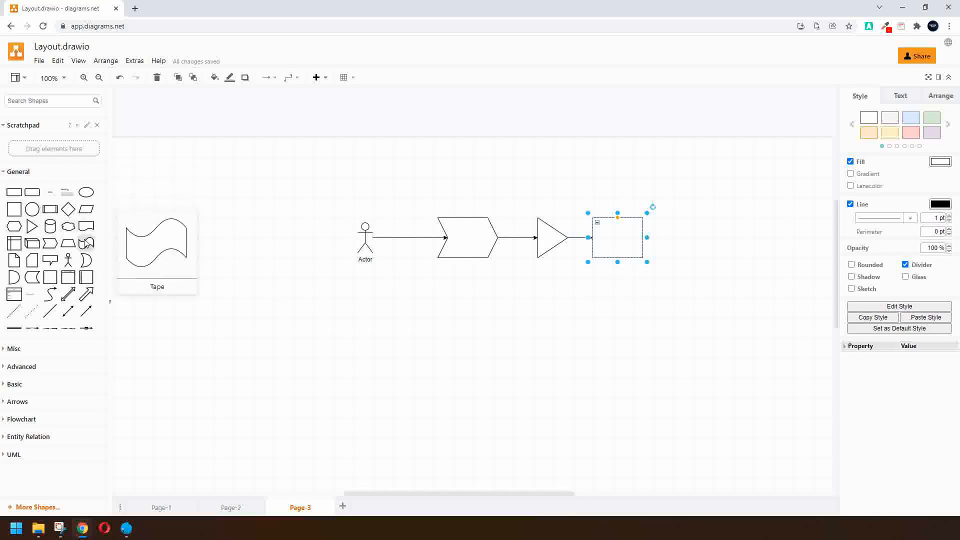
Step: Place a callout directly above the Actor, its pointer reaching down to the Actor's head
drag(49, 261, 355, 202)
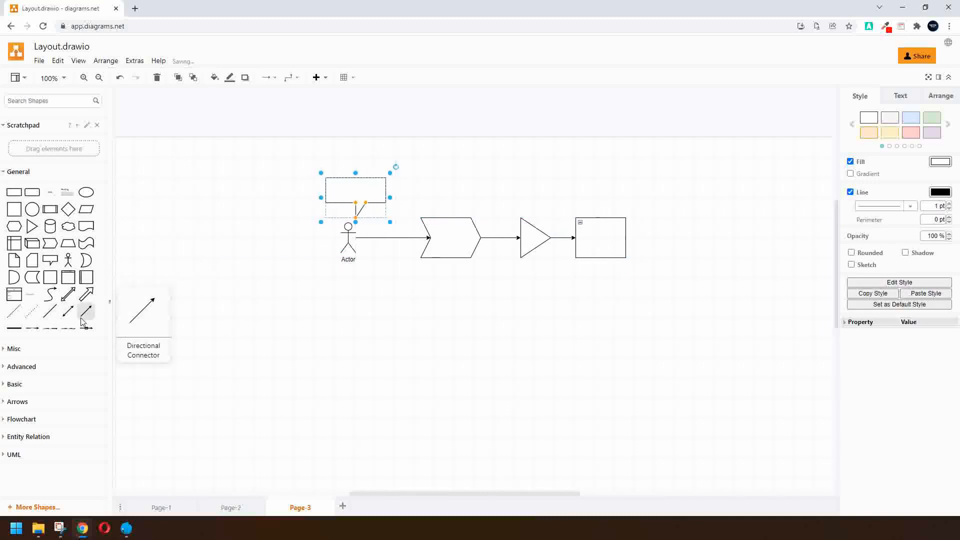
drag(68, 319, 501, 318)
key(Delete)
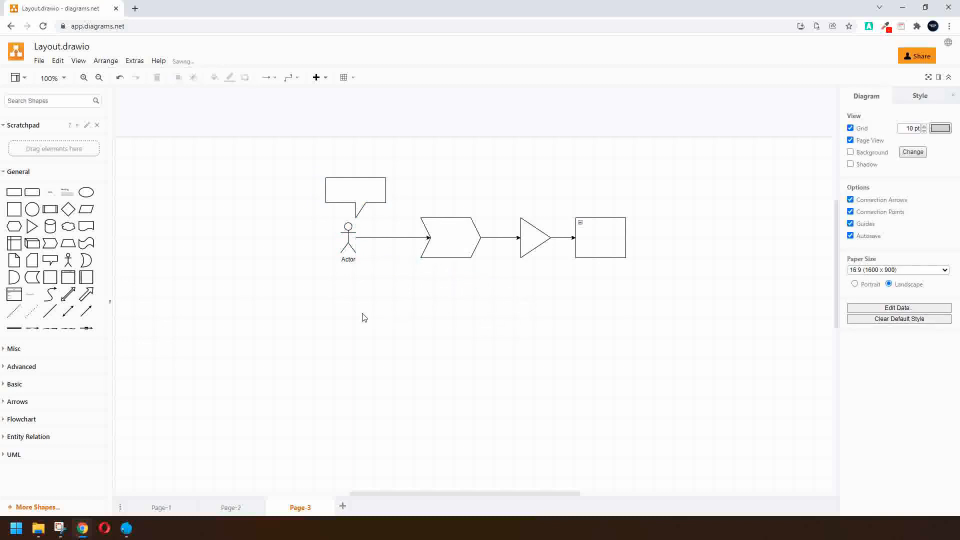
Step: Connect the container's underside back to the step shape's underside with an arrow running below the triangle
scroll(375, 236, right, 1)
mouse_move(24, 225)
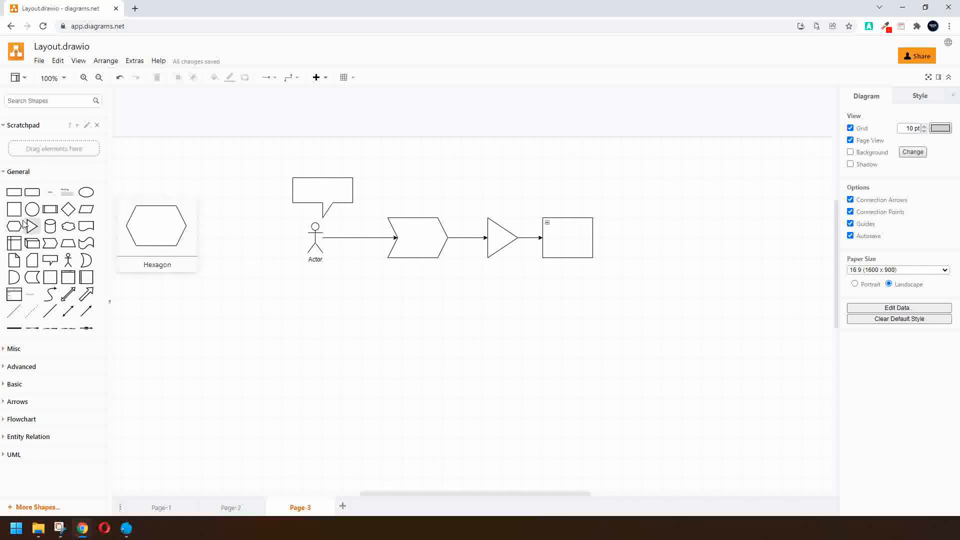
scroll(234, 277, left, 2)
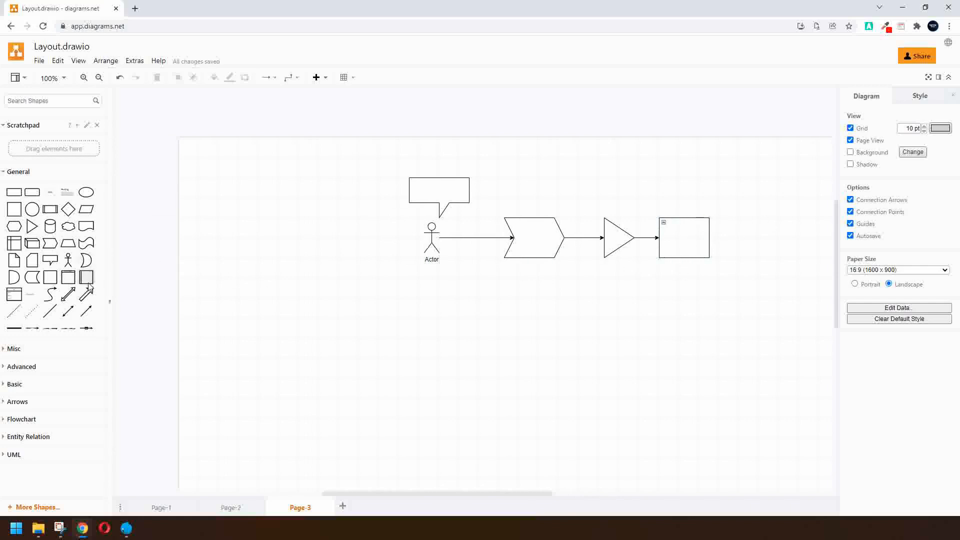
click(688, 244)
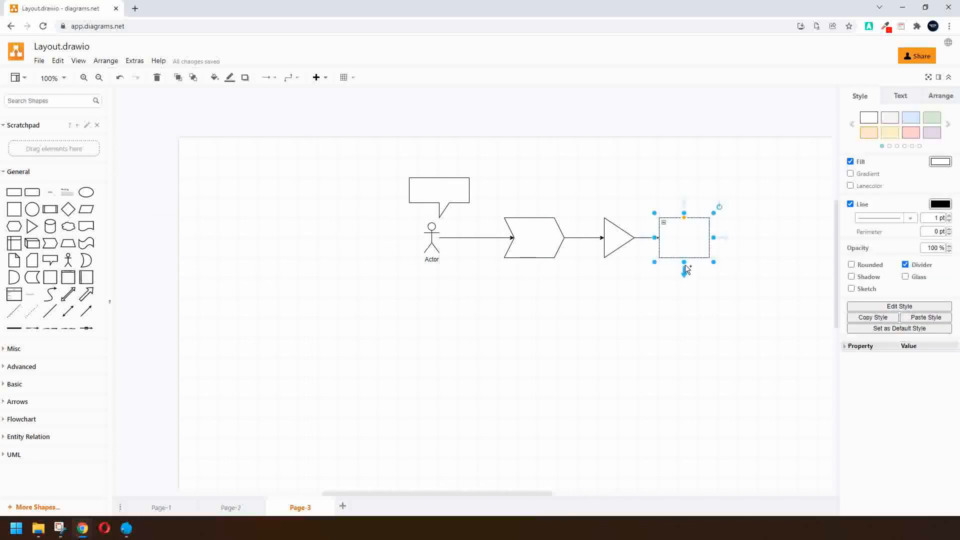
drag(684, 270, 529, 259)
drag(635, 238, 643, 298)
drag(567, 259, 574, 300)
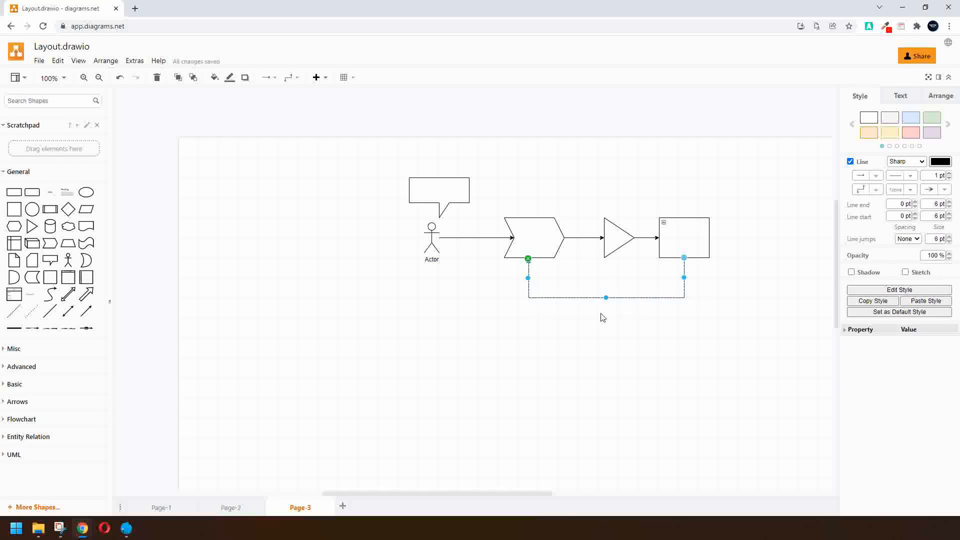
scroll(622, 235, right, 1)
scroll(612, 272, left, 1)
scroll(311, 184, left, 1)
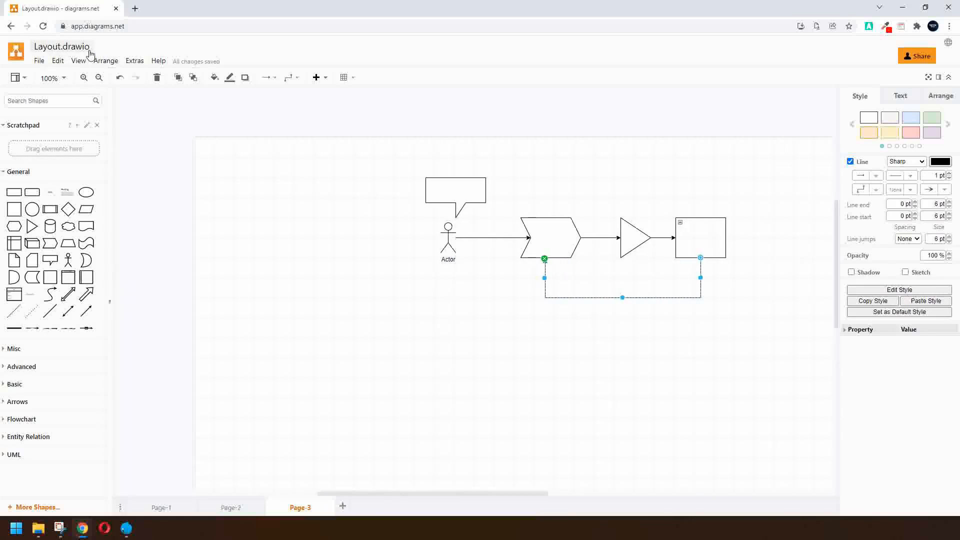
scroll(367, 241, right, 1)
scroll(350, 250, left, 1)
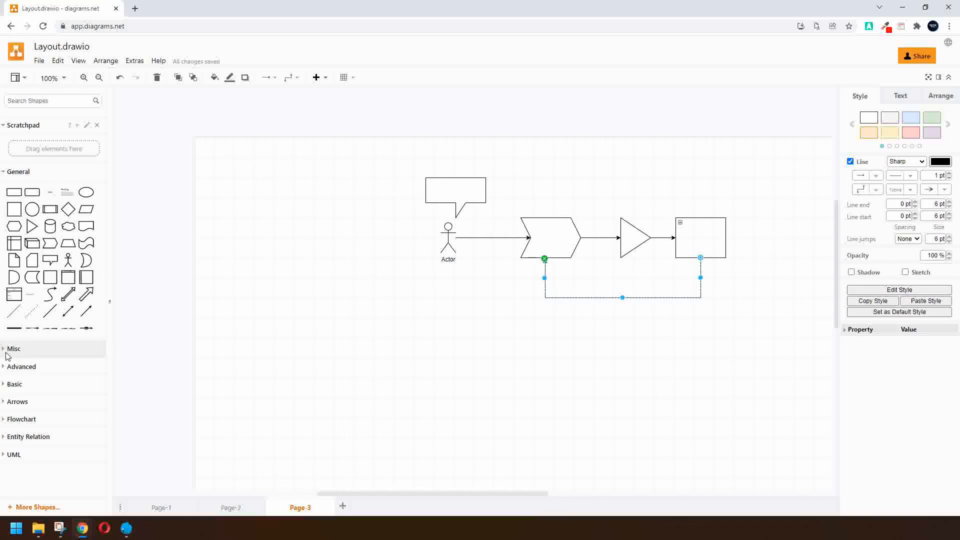
Step: Add the blue hatched rounded rectangle from the Misc shapes and place it left of the callout
click(7, 353)
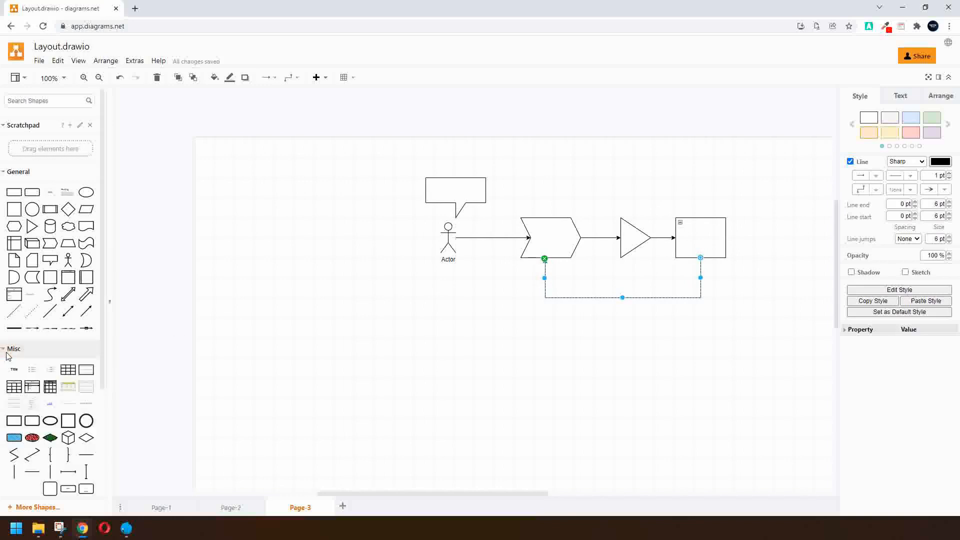
click(4, 173)
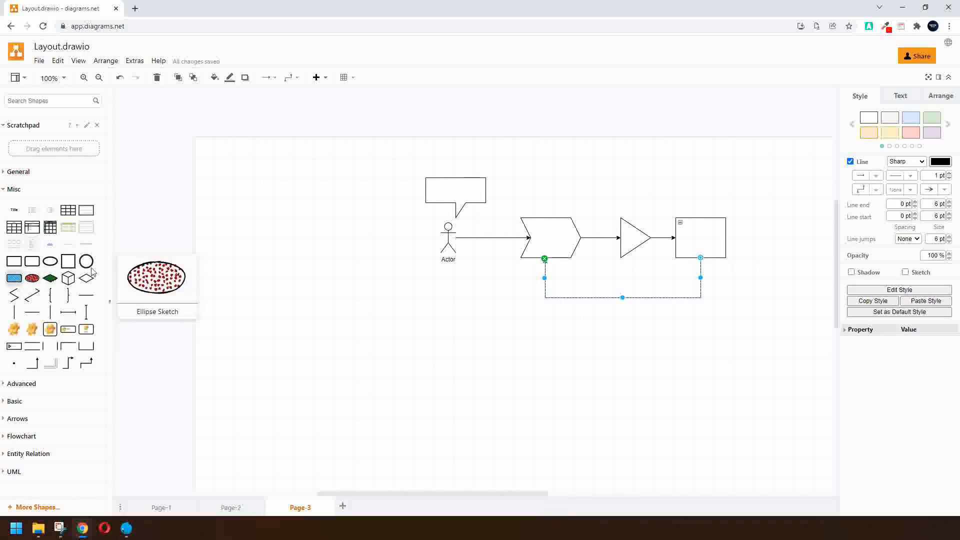
click(15, 283)
mouse_move(472, 296)
mouse_down()
mouse_move(378, 187)
mouse_move(372, 197)
mouse_up()
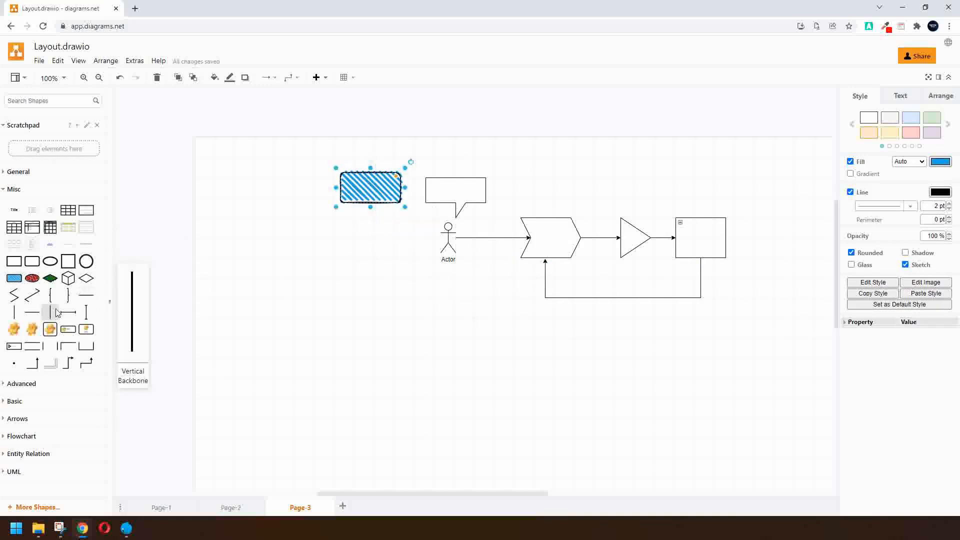
Step: Add a Vertical Tree Layout from the Advanced shapes below and to the left of the Actor
click(30, 385)
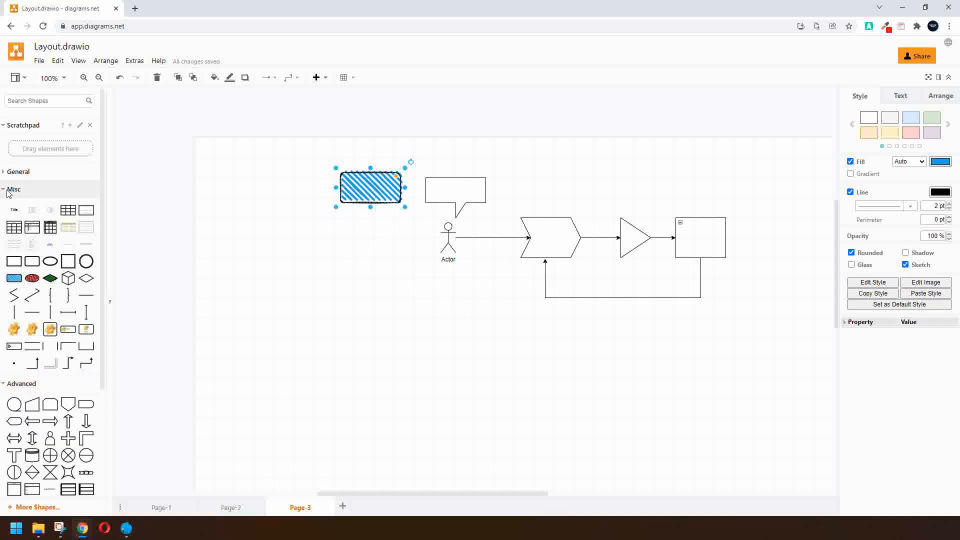
click(12, 192)
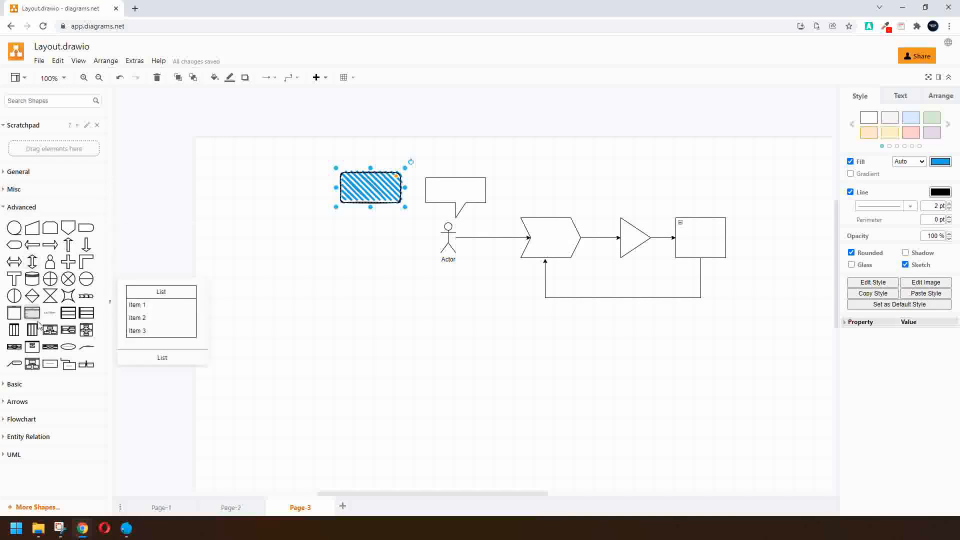
mouse_move(54, 336)
drag(50, 336, 299, 296)
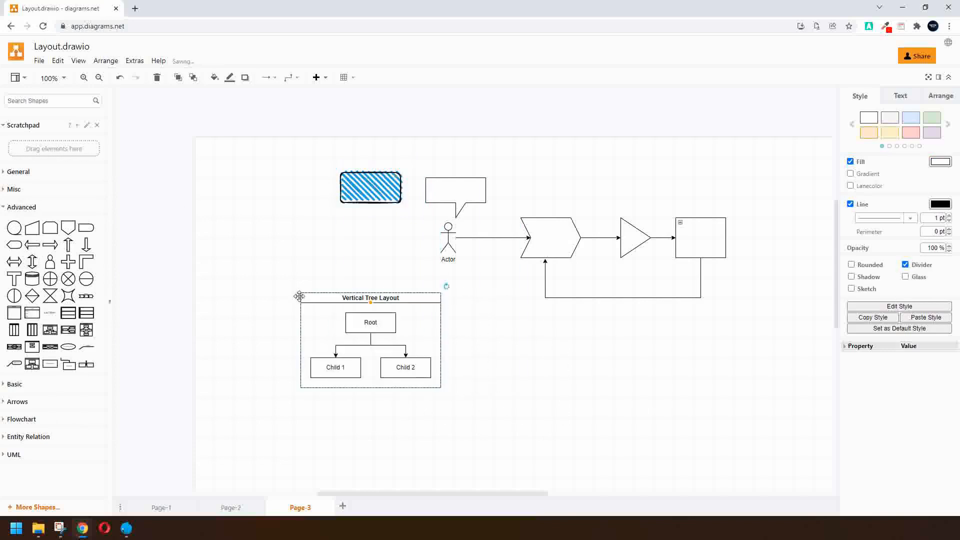
click(358, 367)
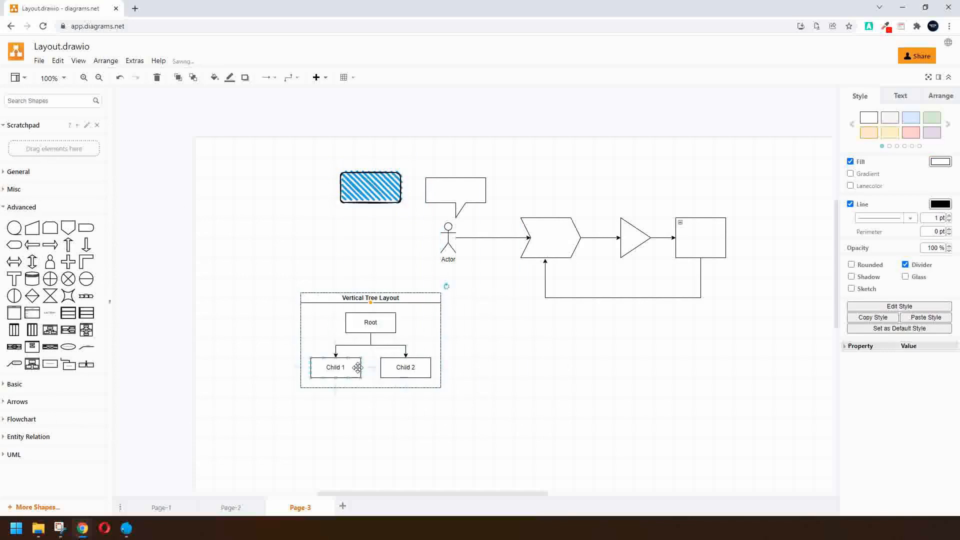
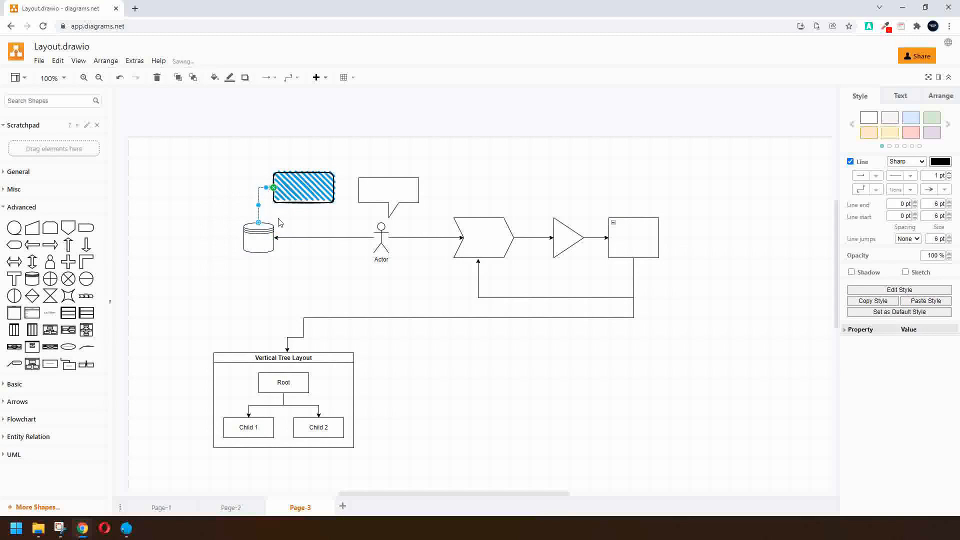
Step: Add a smiley from the Basic shapes and shrink it to fit just above and left of the cylinder
click(220, 242)
drag(166, 274, 117, 341)
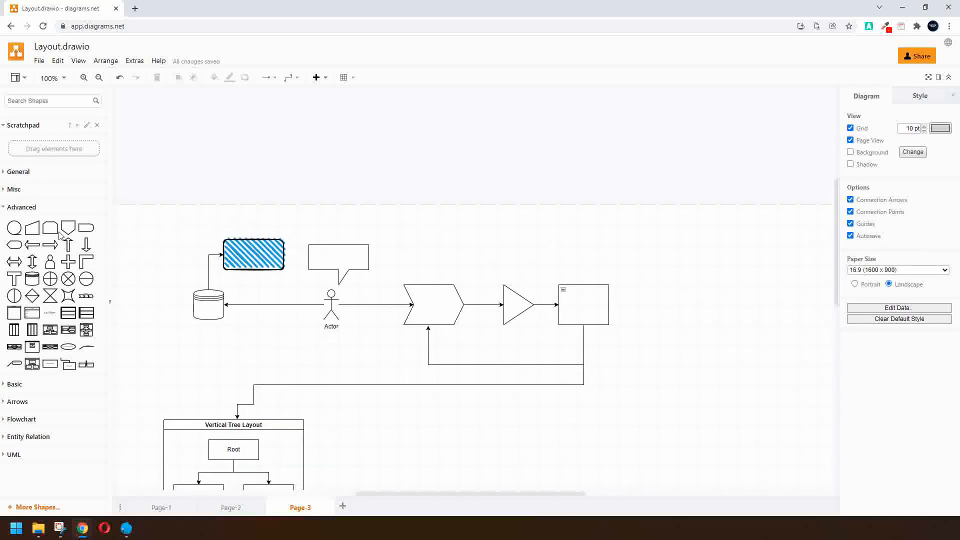
click(7, 207)
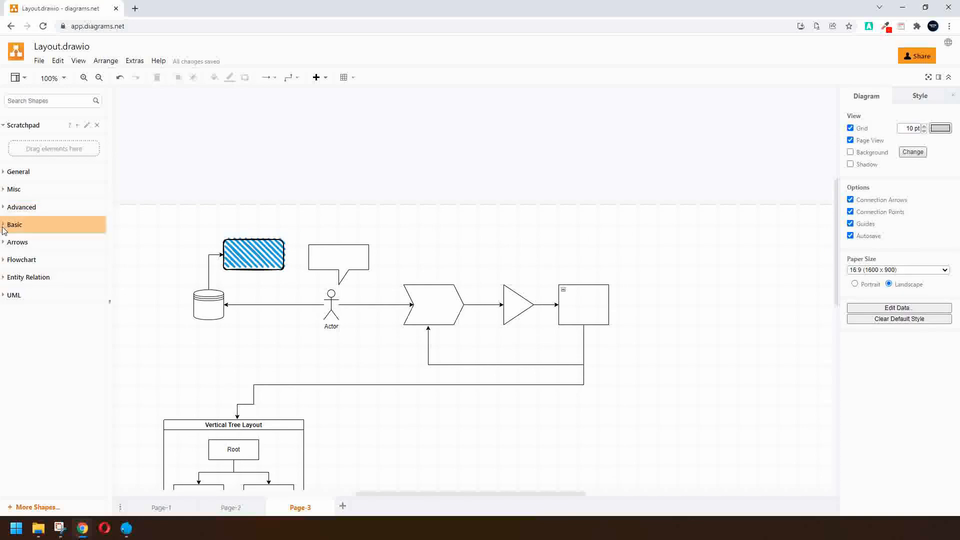
click(7, 224)
scroll(40, 320, down, 1)
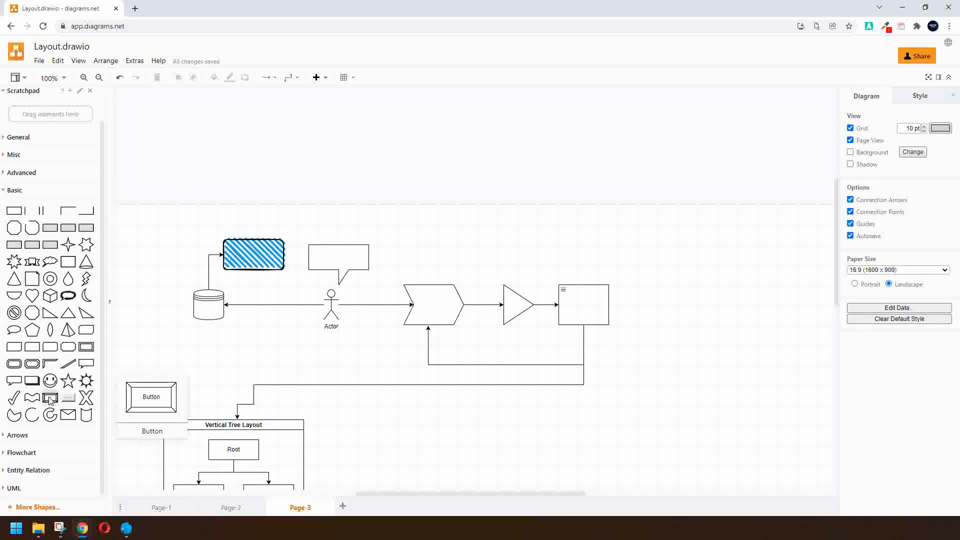
drag(50, 381, 186, 268)
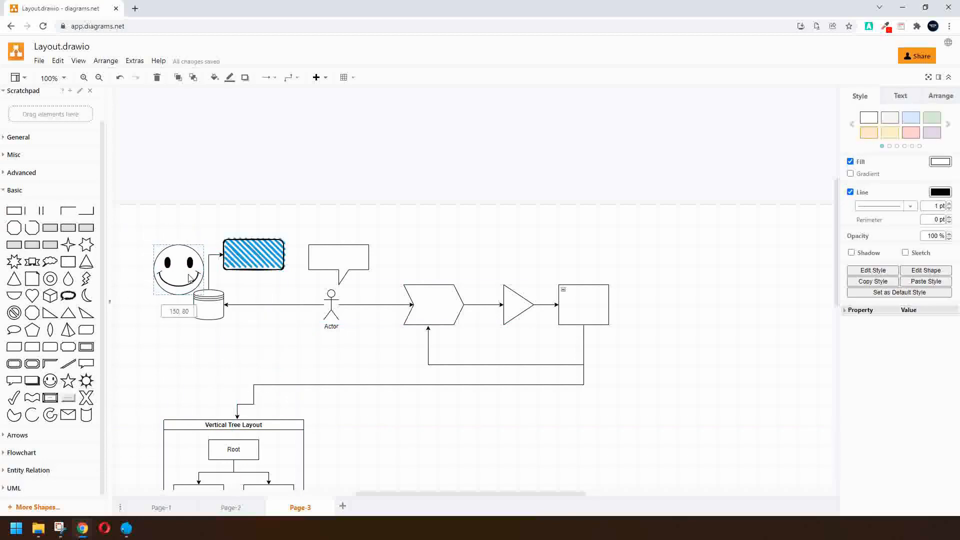
drag(150, 235, 173, 259)
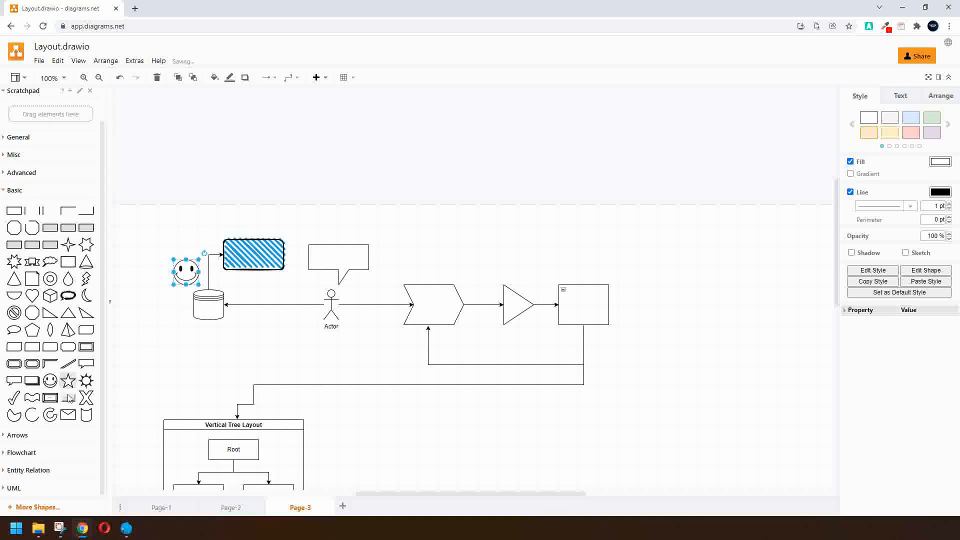
Step: Place a notched, right-pointing block arrow from the Arrows shapes over the connector between the Actor and the step shape
mouse_move(69, 402)
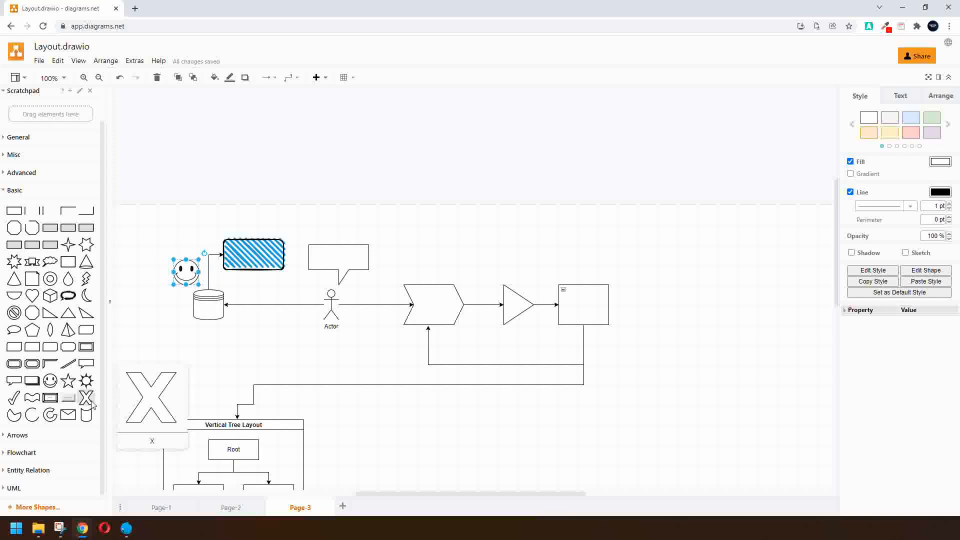
click(12, 191)
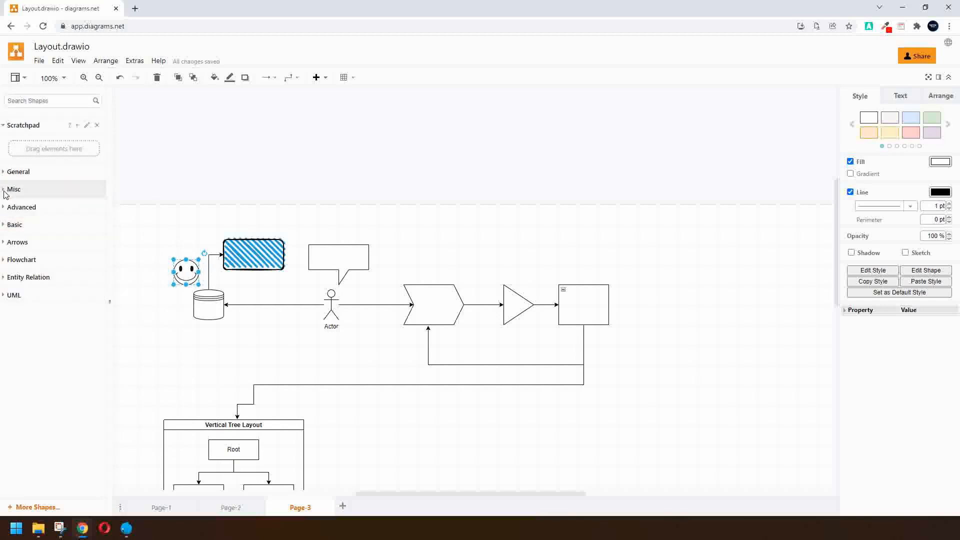
click(6, 245)
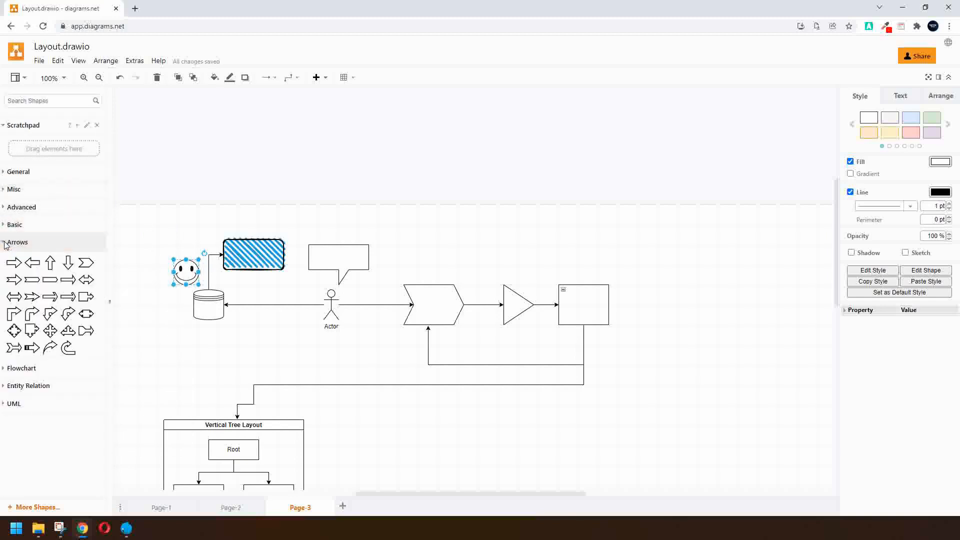
mouse_move(33, 298)
drag(32, 300, 369, 305)
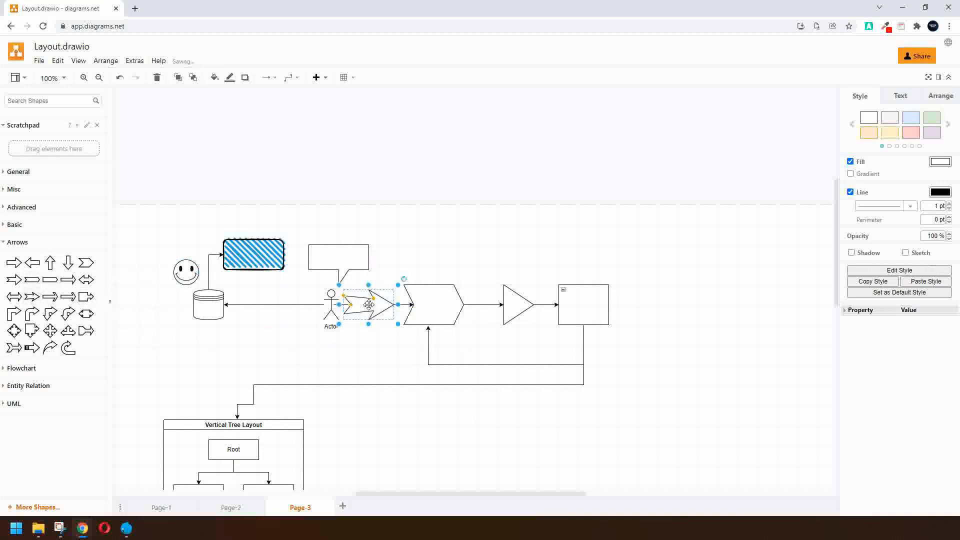
click(261, 327)
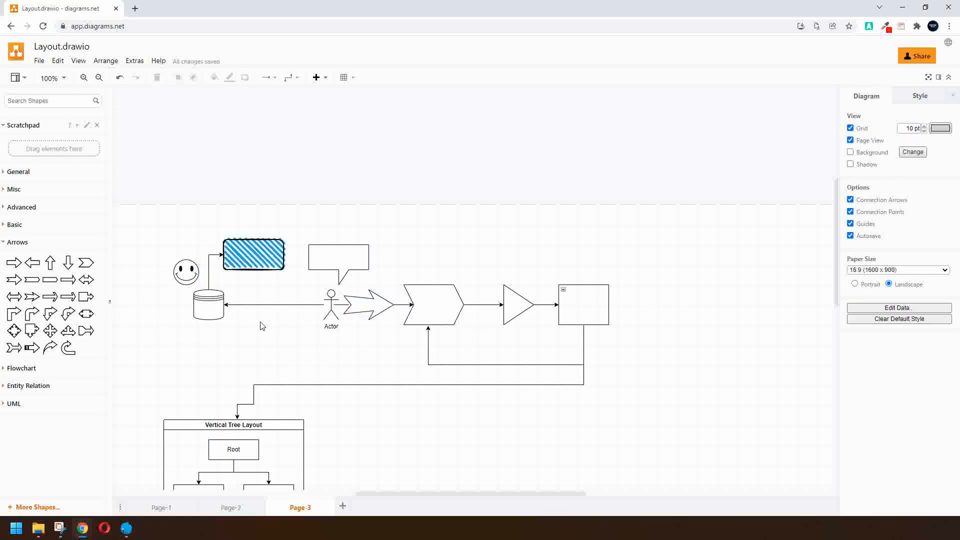
Step: Look through the Flowchart, Entity Relation and UML shape libraries
click(5, 244)
click(5, 261)
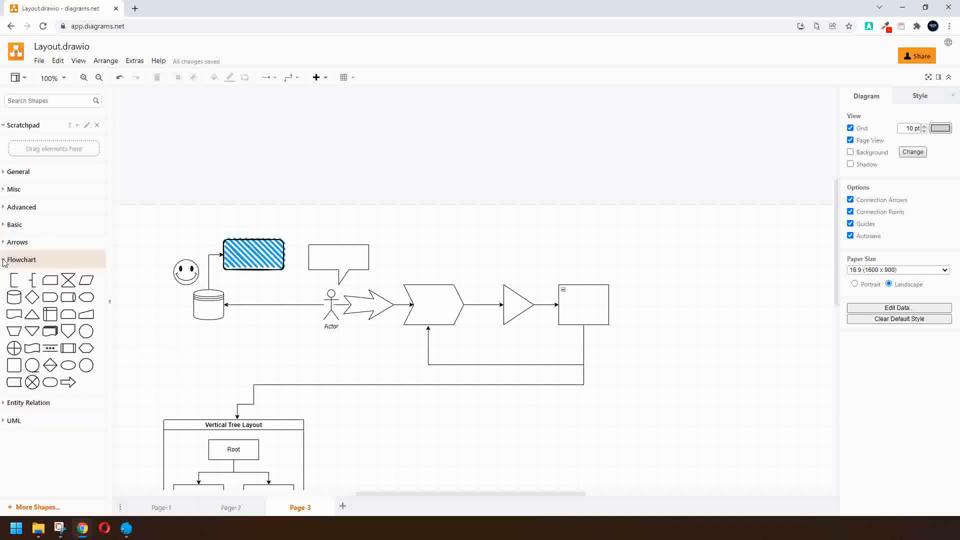
click(6, 261)
click(4, 282)
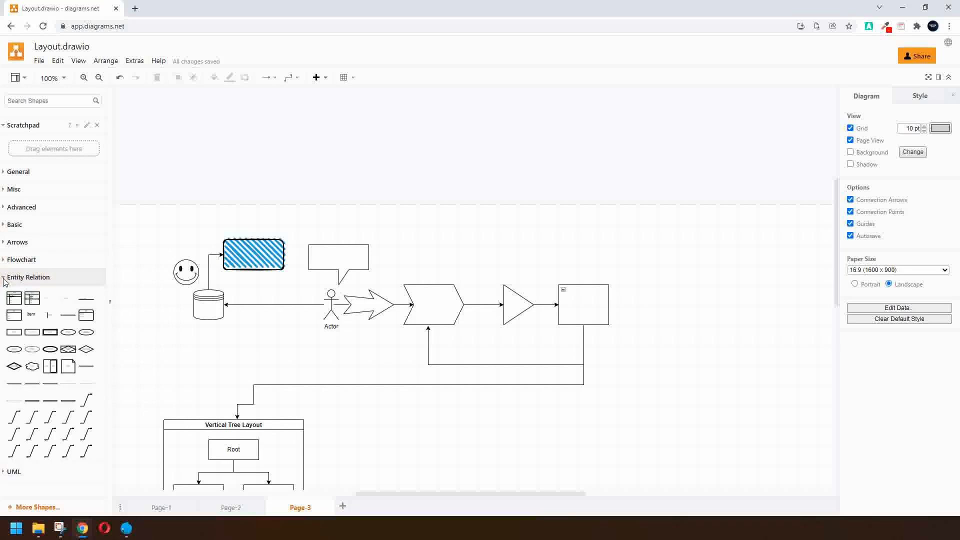
click(4, 282)
click(5, 296)
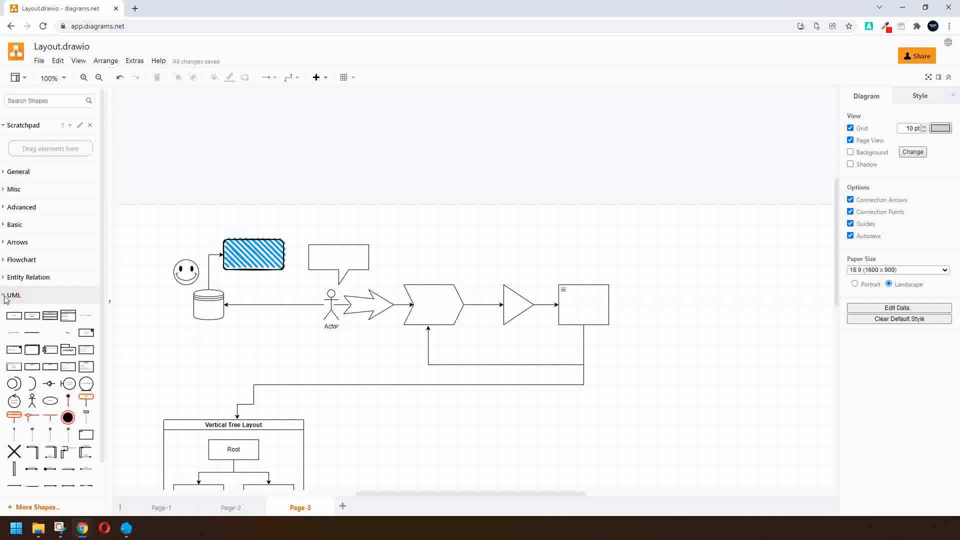
Step: Preview the shapes in the UML library and collapse the library
scroll(31, 367, down, 1)
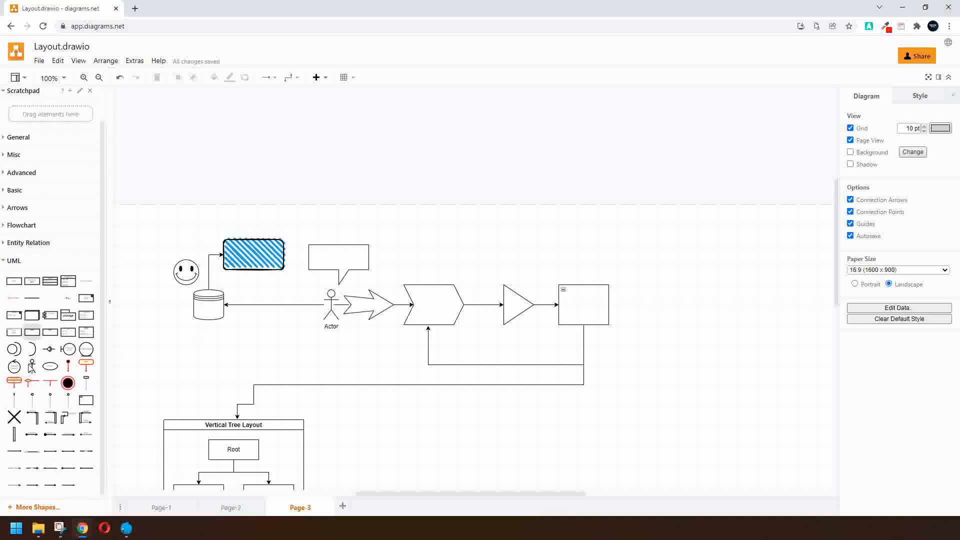
mouse_move(64, 371)
mouse_move(69, 353)
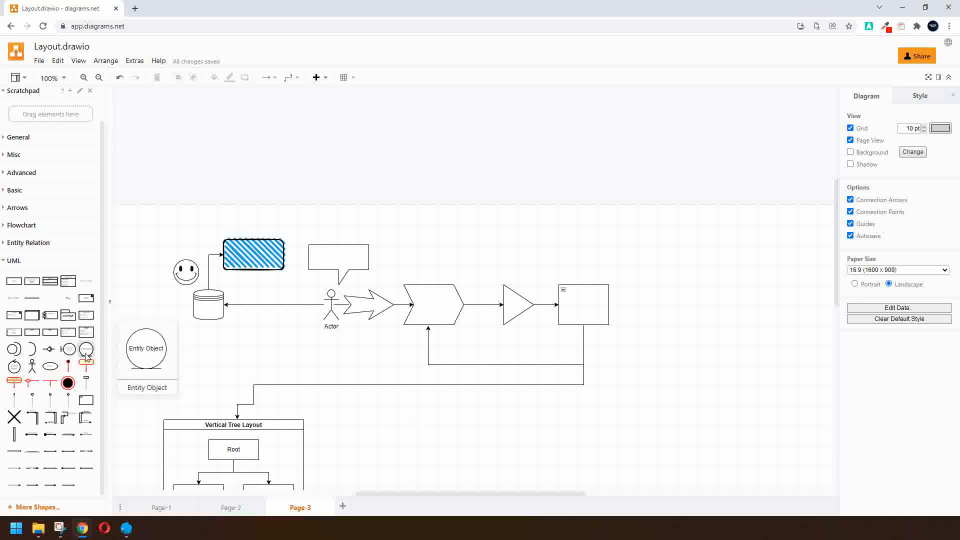
click(21, 260)
scroll(243, 277, up, 1)
scroll(242, 278, down, 5)
Step: Review the layouts on Page-1 and Page-2, and return to Page-3
click(161, 508)
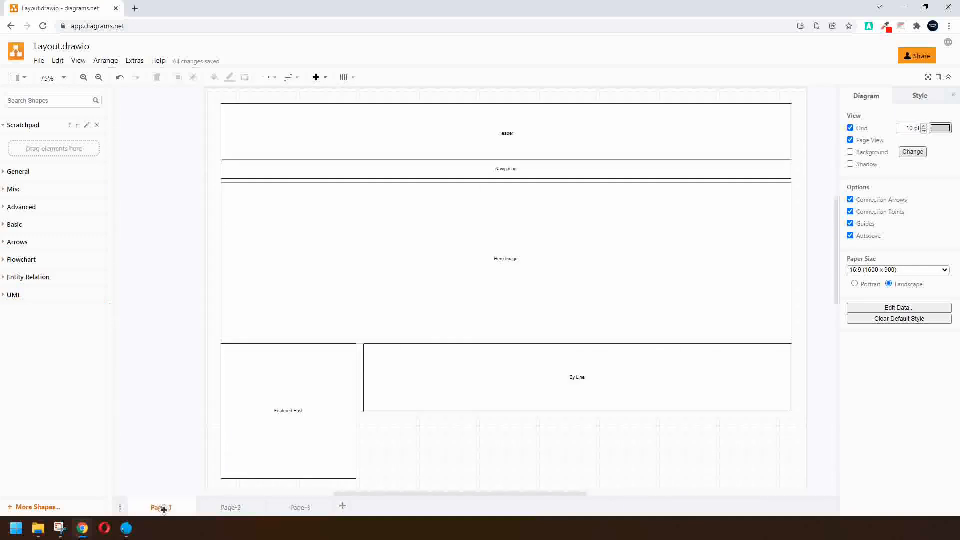
click(231, 508)
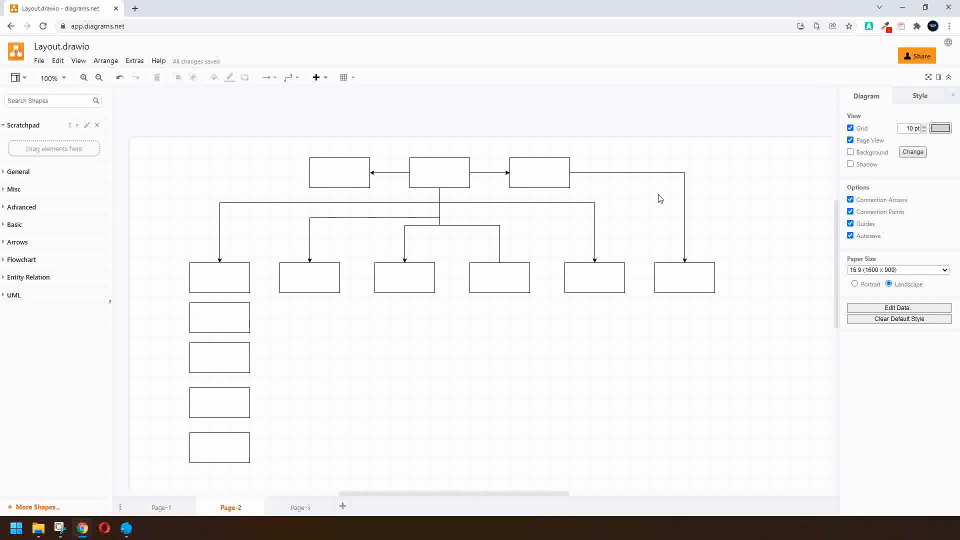
drag(425, 394, 391, 411)
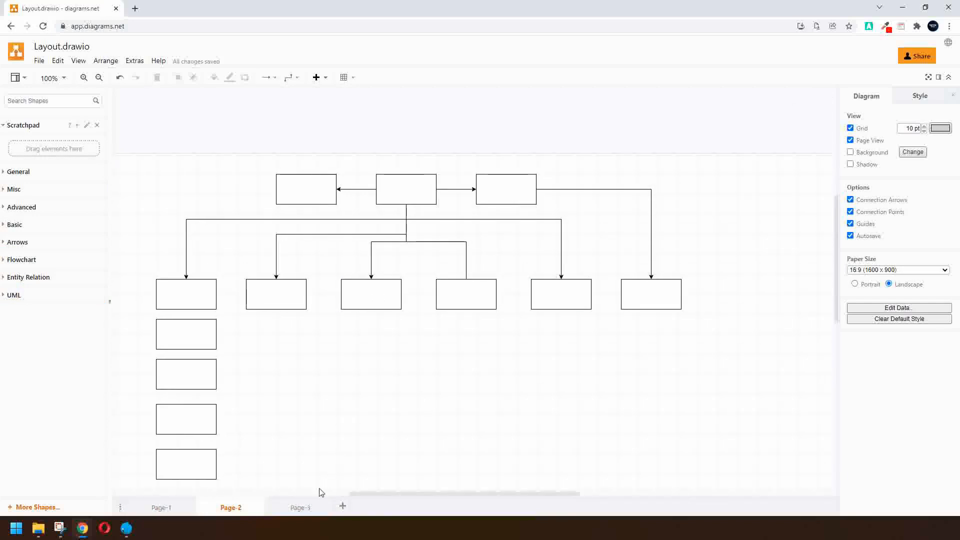
click(299, 508)
scroll(391, 304, up, 1)
scroll(391, 306, up, 2)
scroll(380, 308, left, 1)
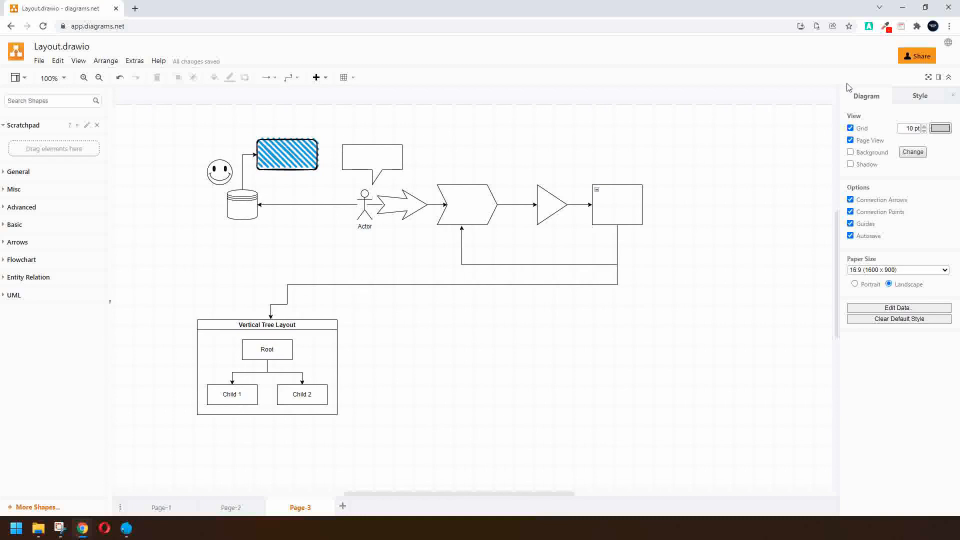
Step: Apply the light blue style to the step shape and the light red style to the triangle beside it
scroll(679, 160, right, 1)
scroll(578, 188, left, 1)
scroll(578, 188, left, 3)
click(544, 199)
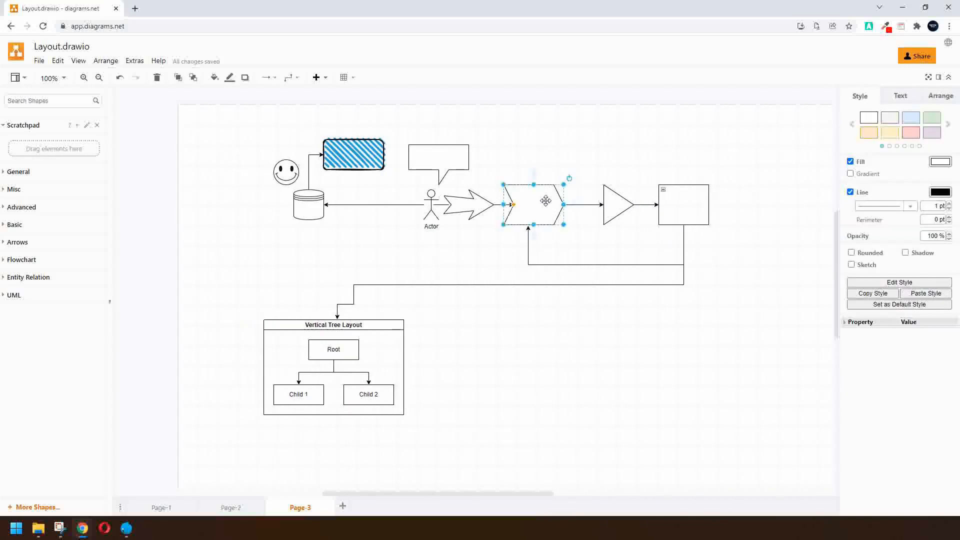
click(913, 118)
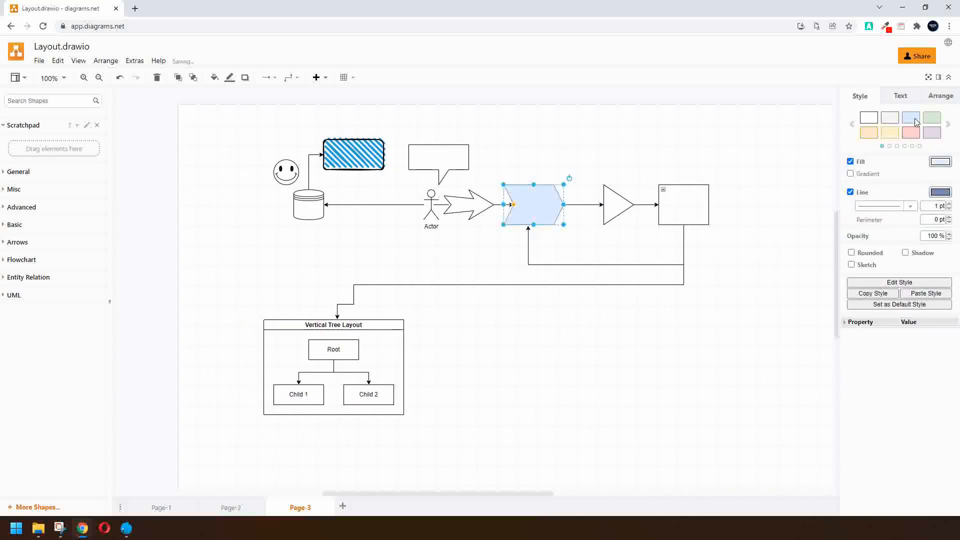
scroll(729, 215, right, 2)
click(580, 208)
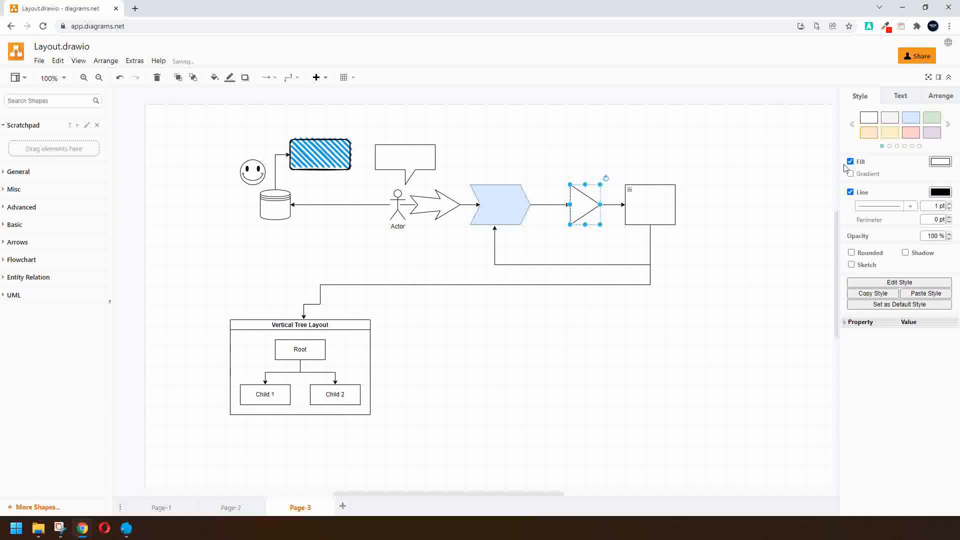
click(911, 133)
Step: Apply the light yellow style to the square container after the triangle, and try collapsing and expanding the container
click(652, 212)
click(890, 132)
scroll(814, 203, right, 4)
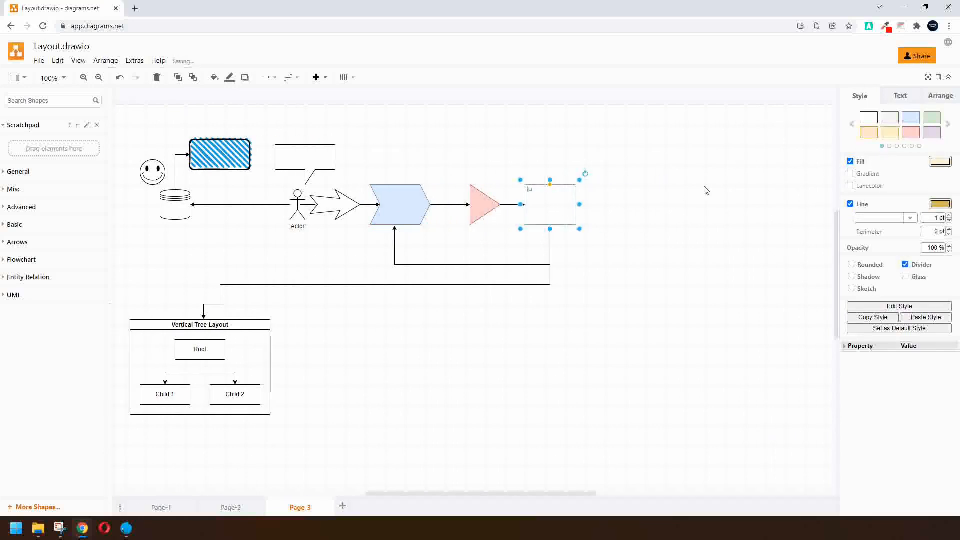
scroll(705, 189, up, 1)
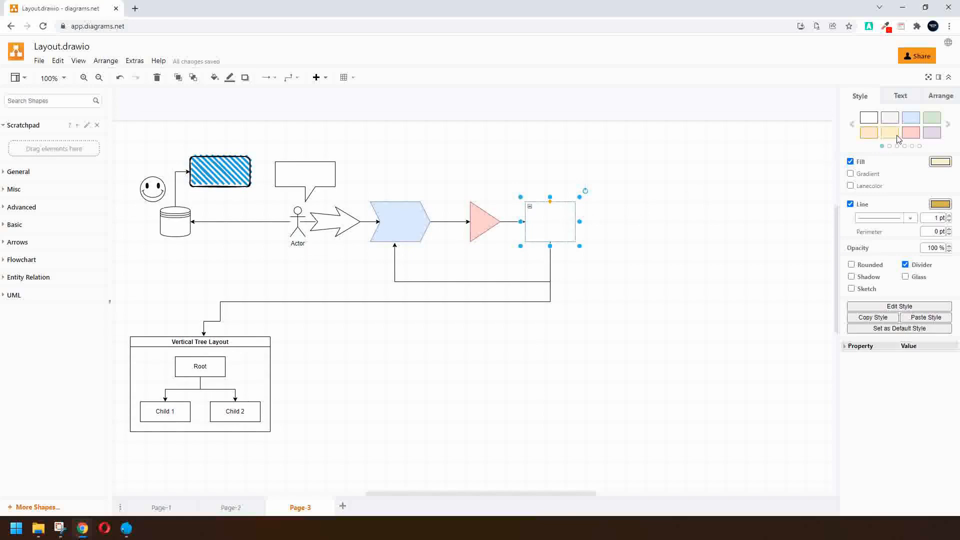
scroll(750, 190, right, 2)
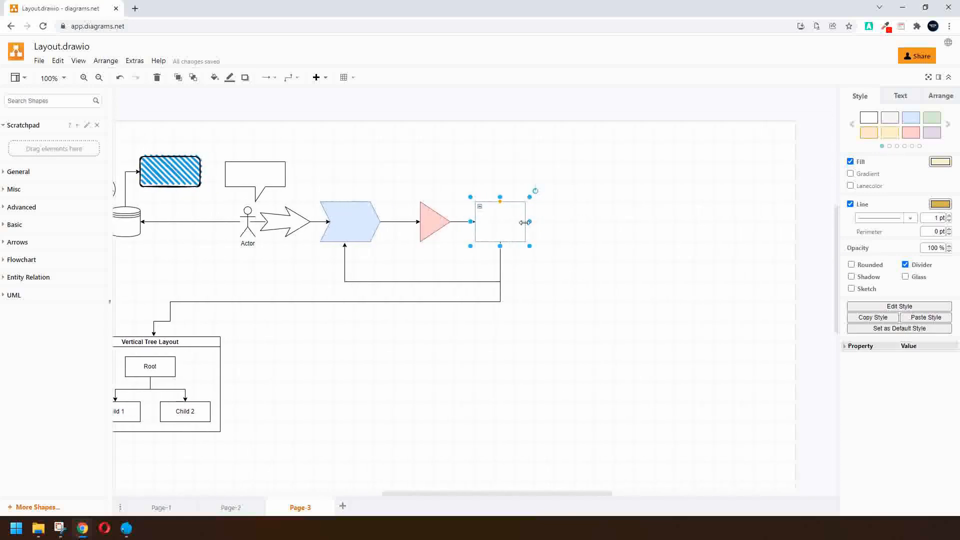
click(480, 208)
click(480, 207)
click(480, 207)
click(480, 207)
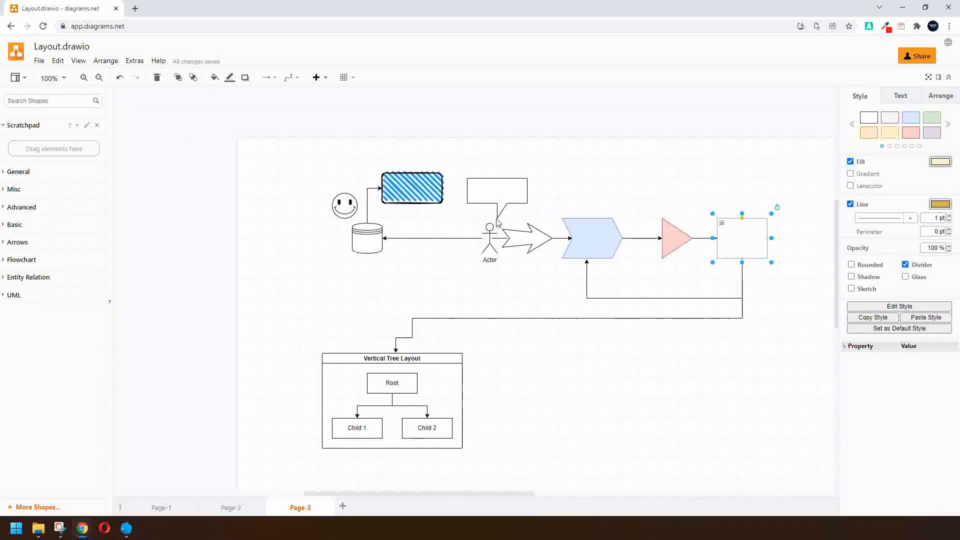
Step: Apply the light yellow style to the callout above the Actor and the light red style to the square container
click(505, 208)
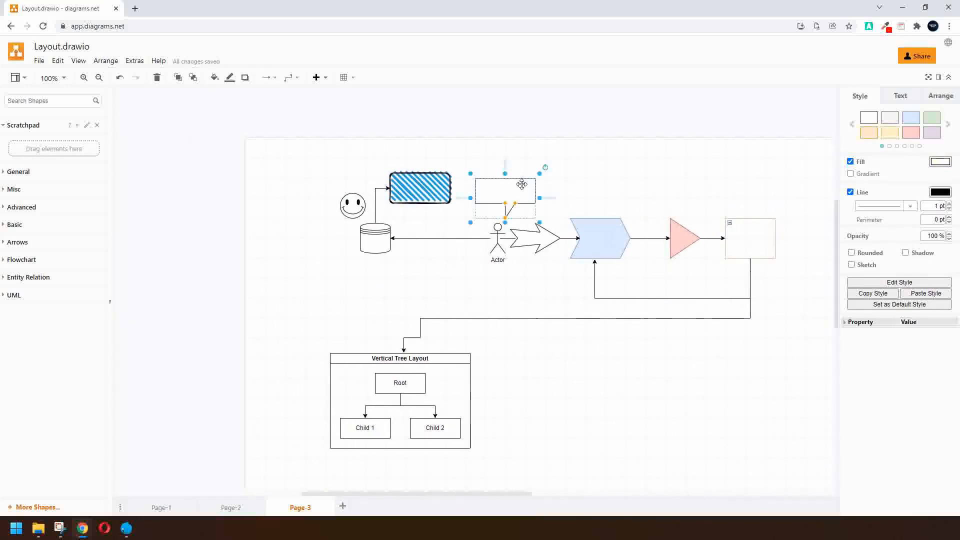
click(898, 137)
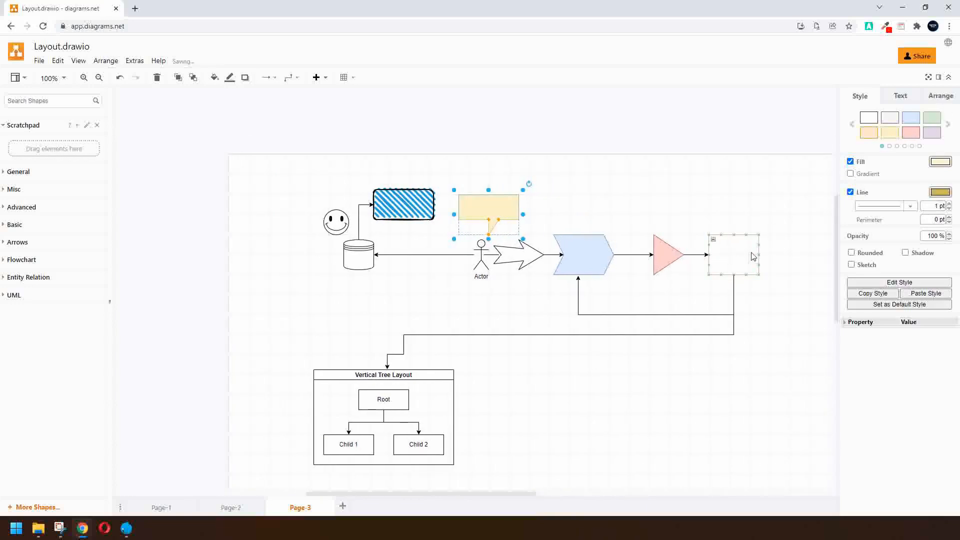
click(734, 256)
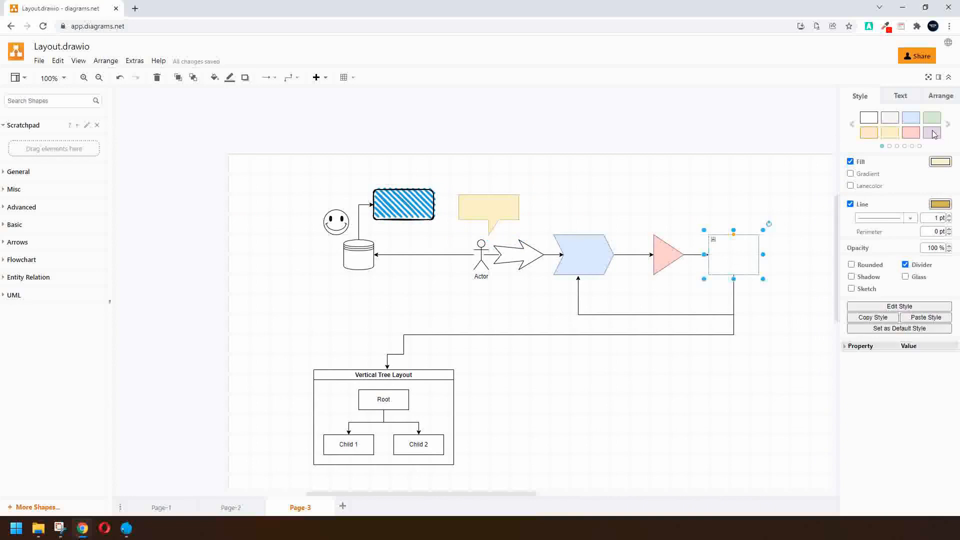
click(911, 133)
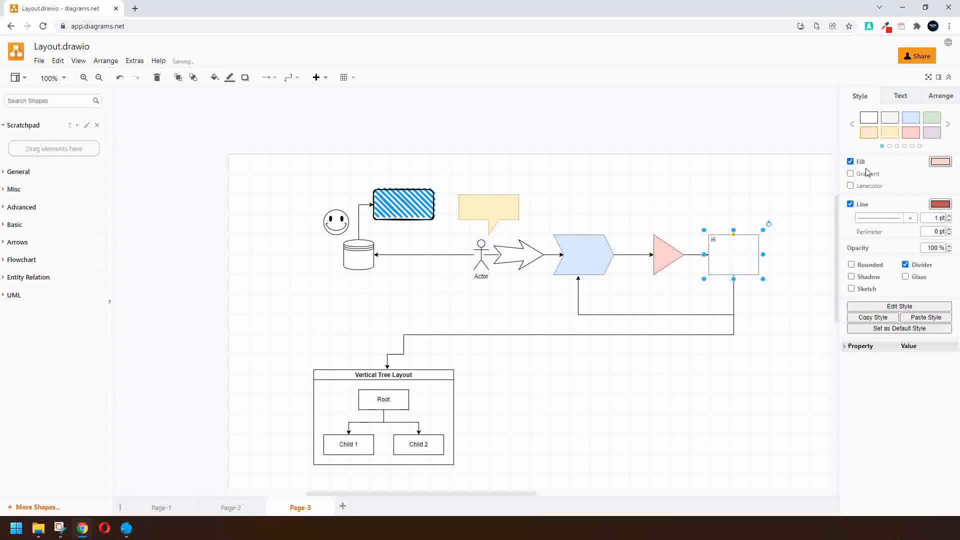
Step: Try a gradient fill on the square container and on the blue step shape, removing it from each
click(851, 174)
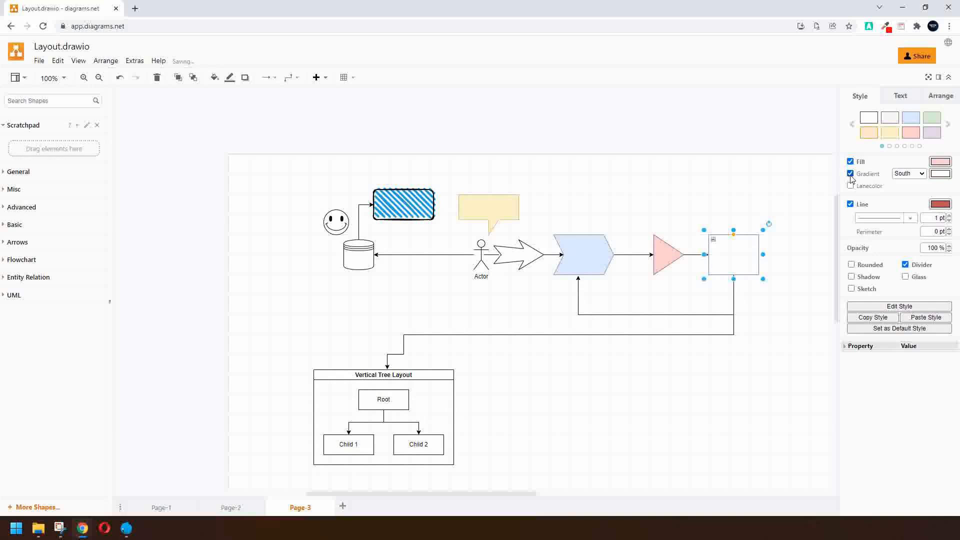
click(851, 174)
click(569, 254)
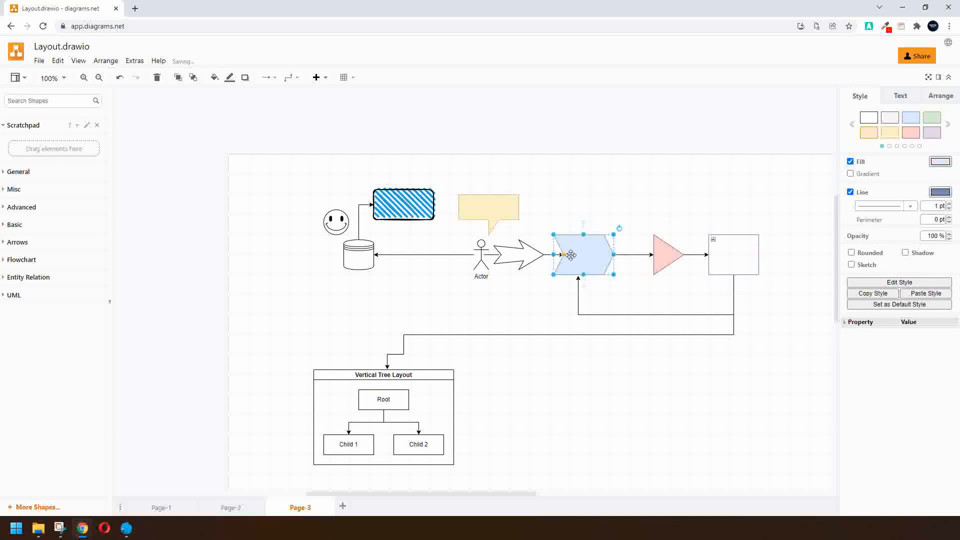
click(862, 176)
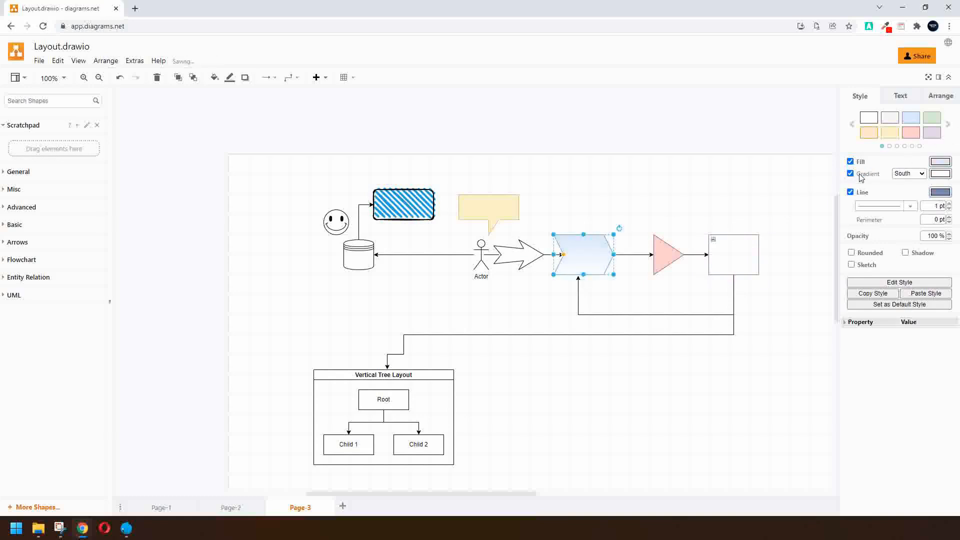
click(859, 173)
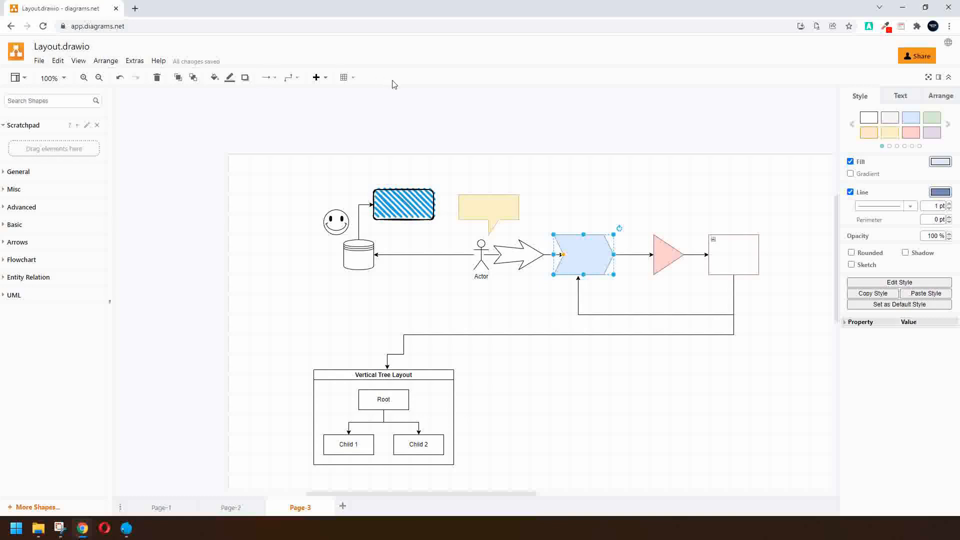
Step: Review the blue step shape's text and arrangement settings, and return to its style settings
click(900, 96)
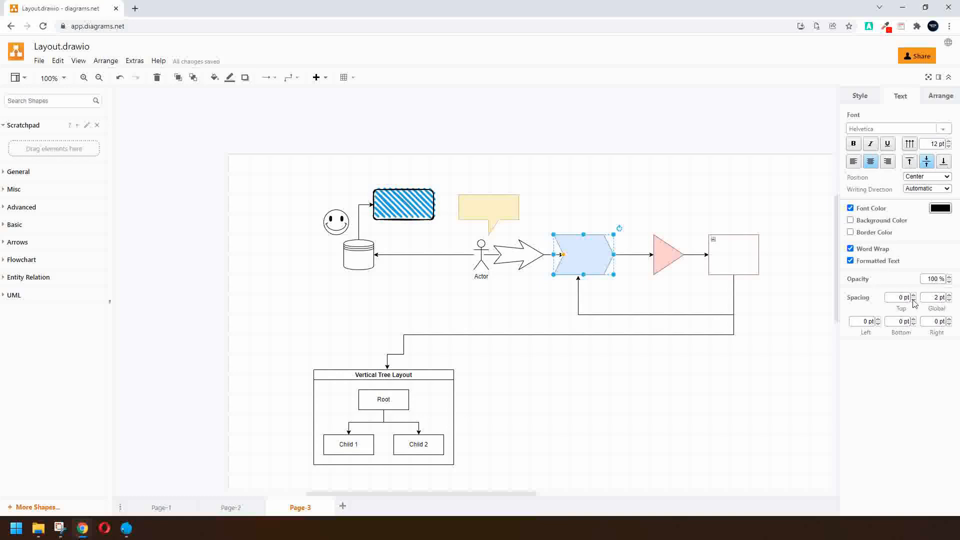
click(944, 97)
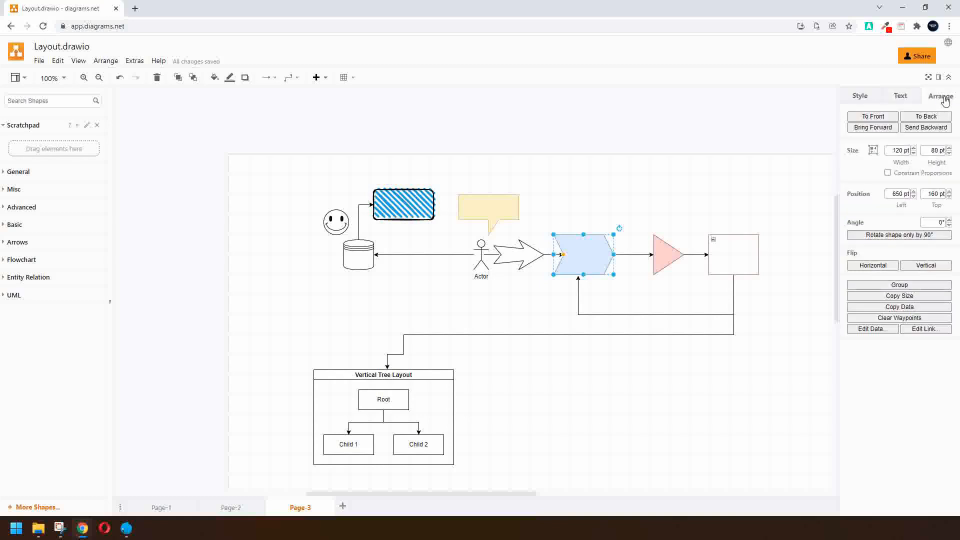
scroll(734, 243, right, 4)
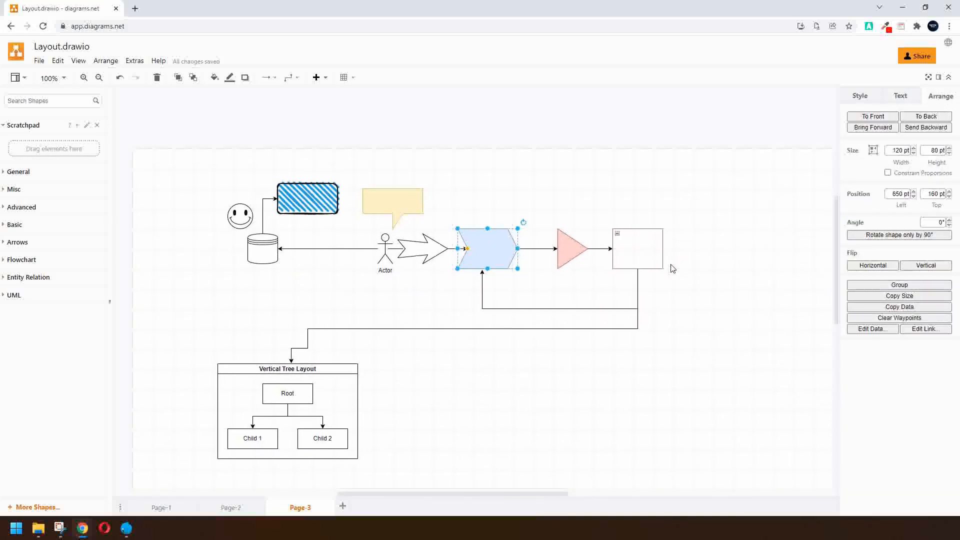
scroll(626, 260, left, 1)
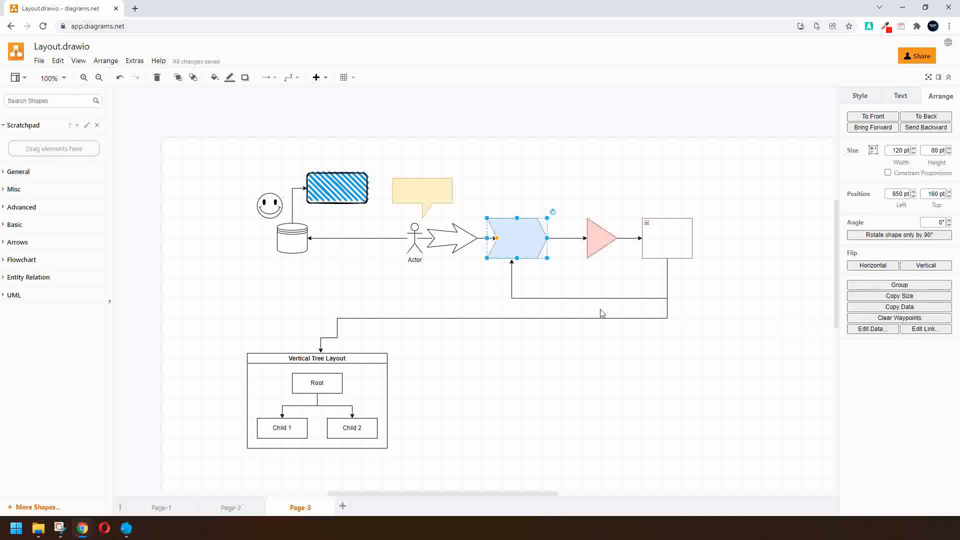
scroll(817, 204, left, 2)
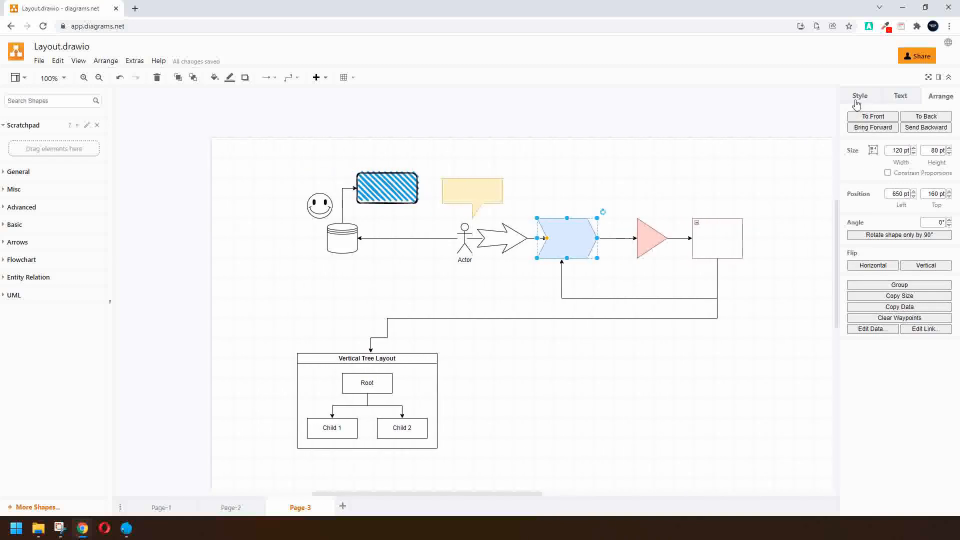
click(859, 96)
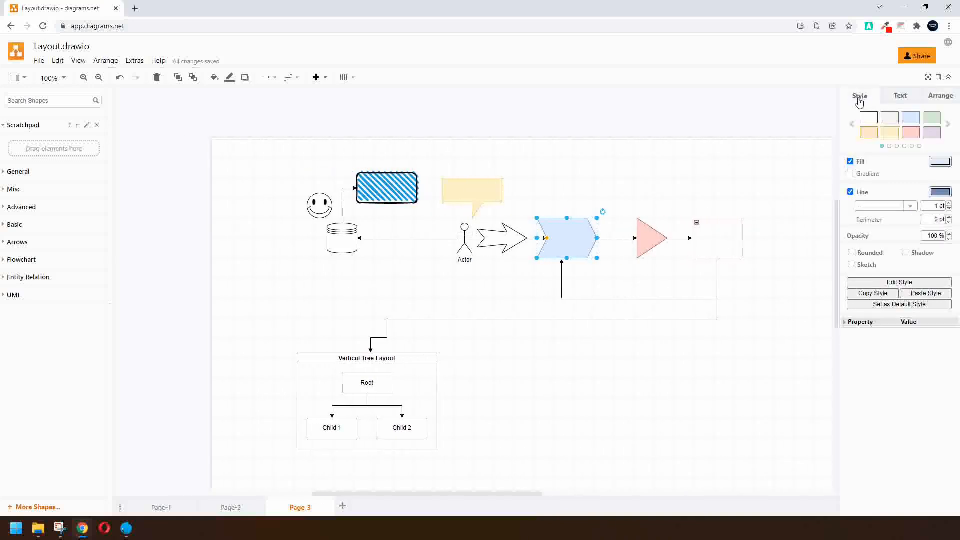
Step: Look over the file commands and the available export formats without exporting
click(38, 61)
mouse_move(53, 96)
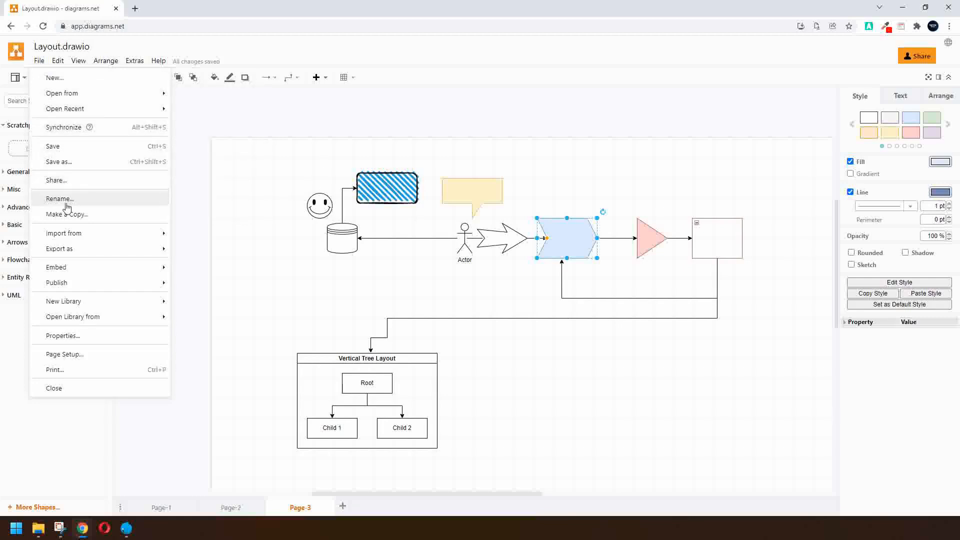
mouse_move(74, 236)
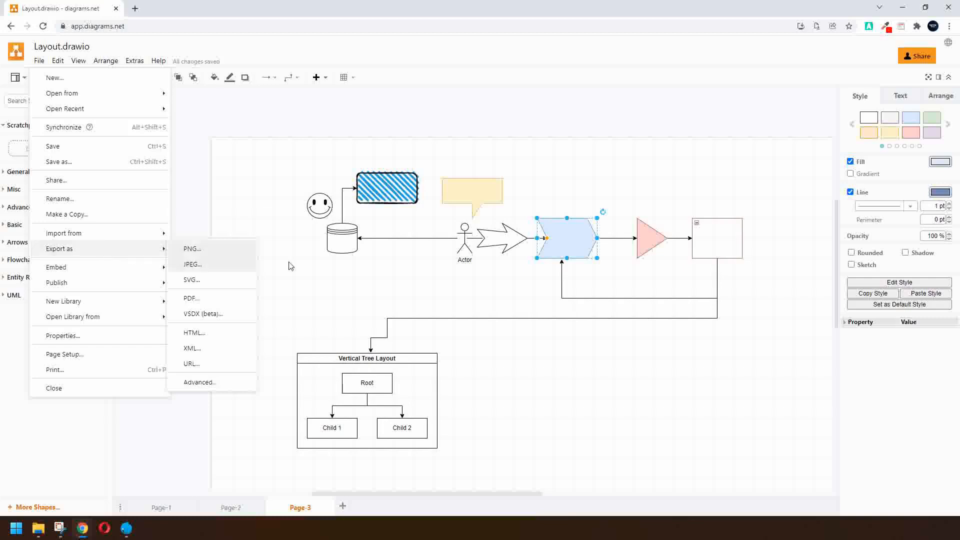
click(338, 279)
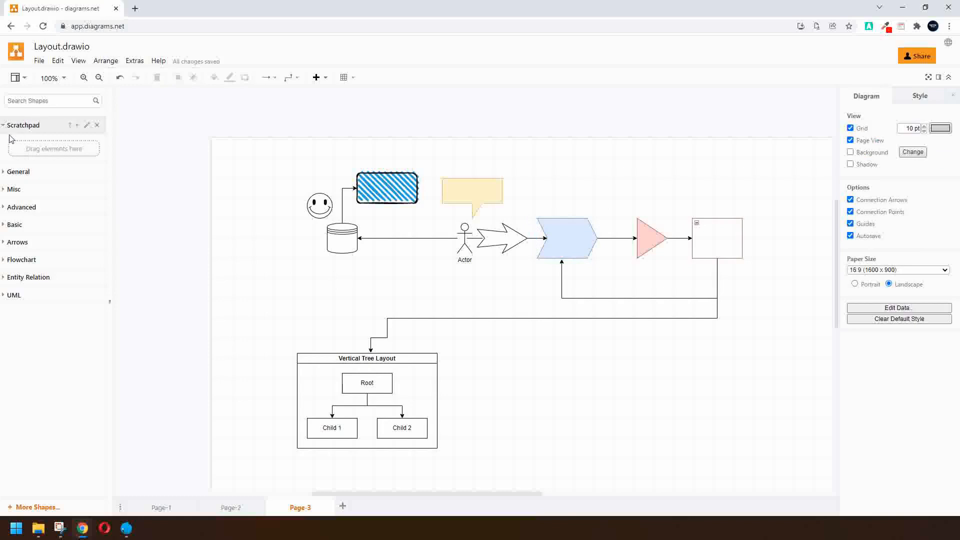
Step: Place a text element from the General shapes above the blue step shape and enter "Please" as its text
click(4, 173)
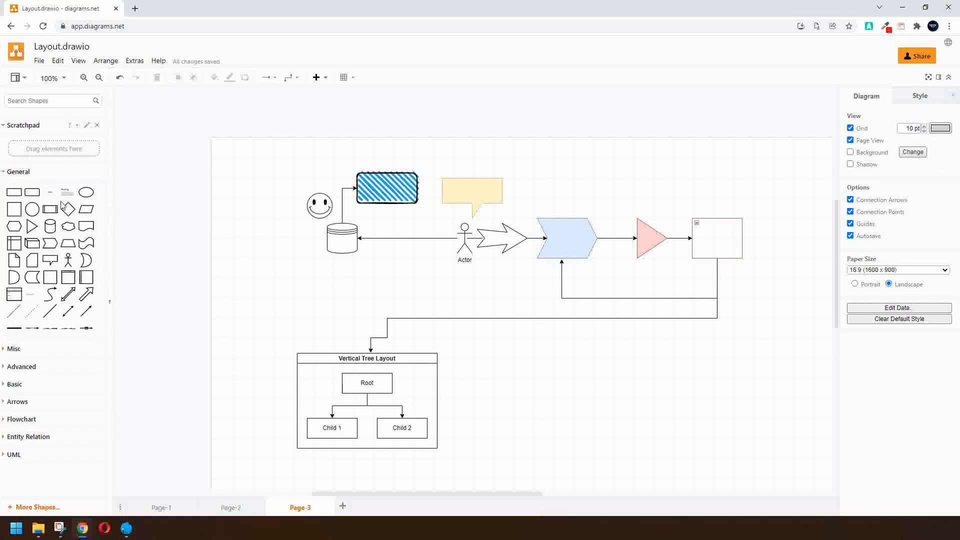
mouse_move(53, 197)
drag(53, 197, 583, 183)
double_click(583, 182)
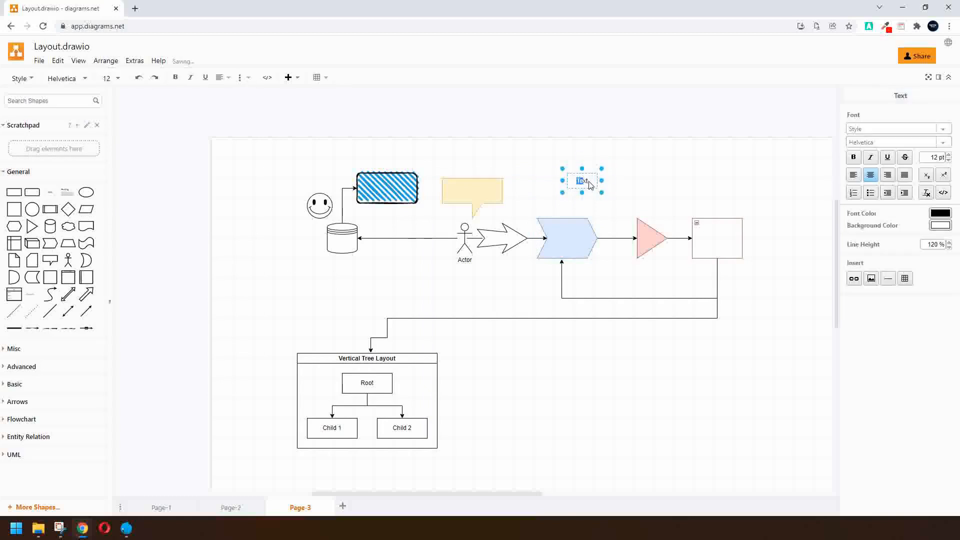
text(Please)
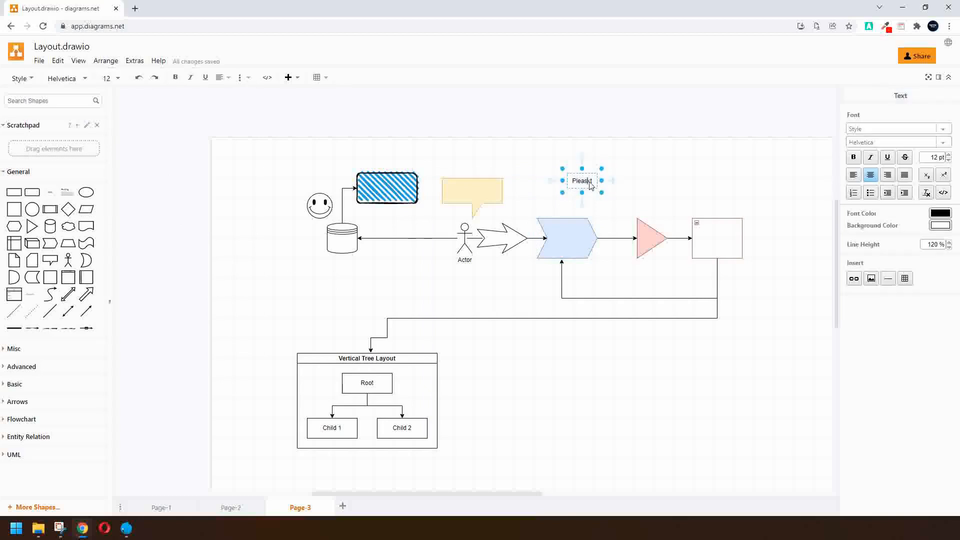